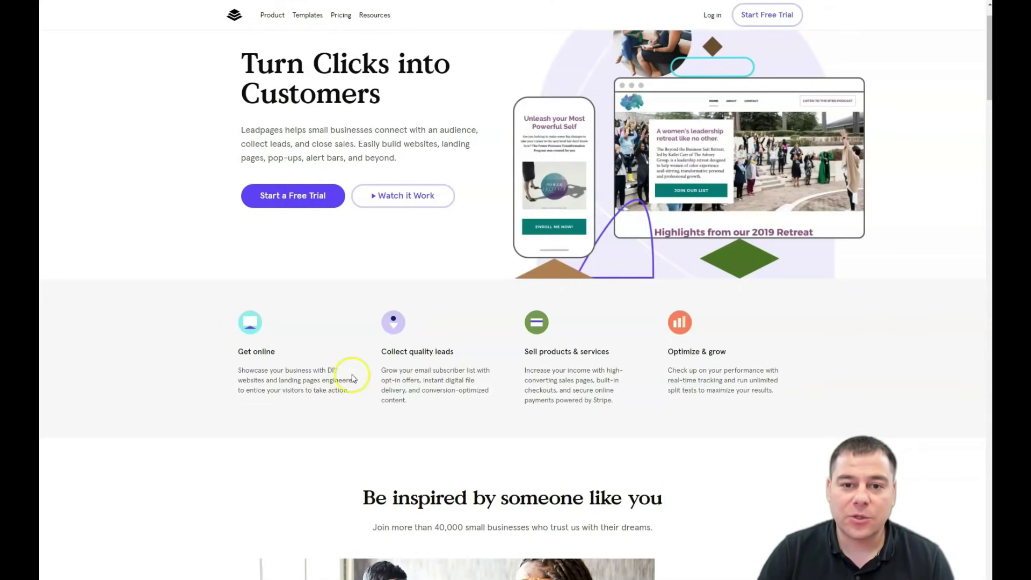
# - Look through the Leadpages homepage from the feature overview to the closing free trial offer
pyautogui.scroll(-4, 431, 358)
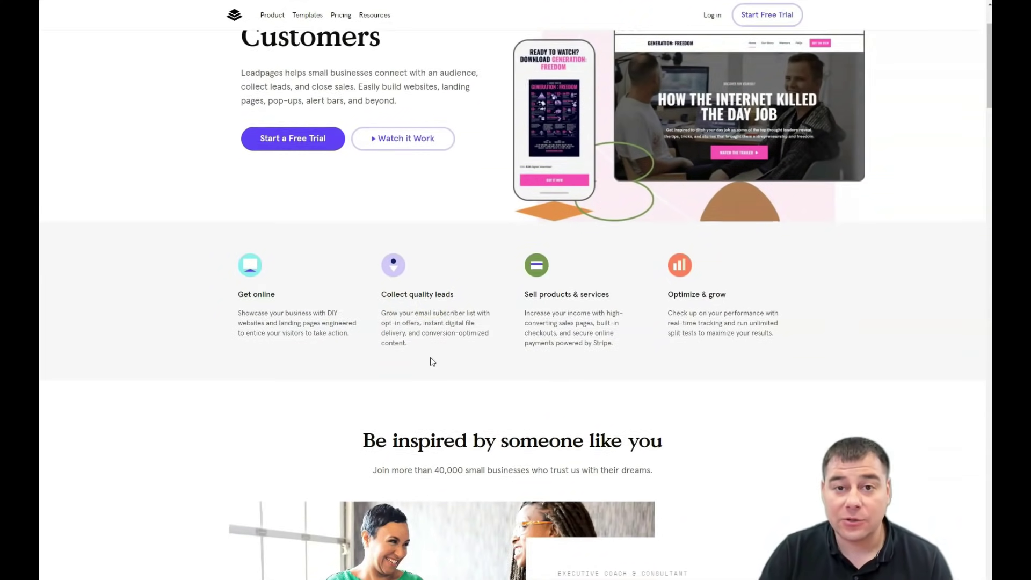
pyautogui.scroll(-7, 431, 360)
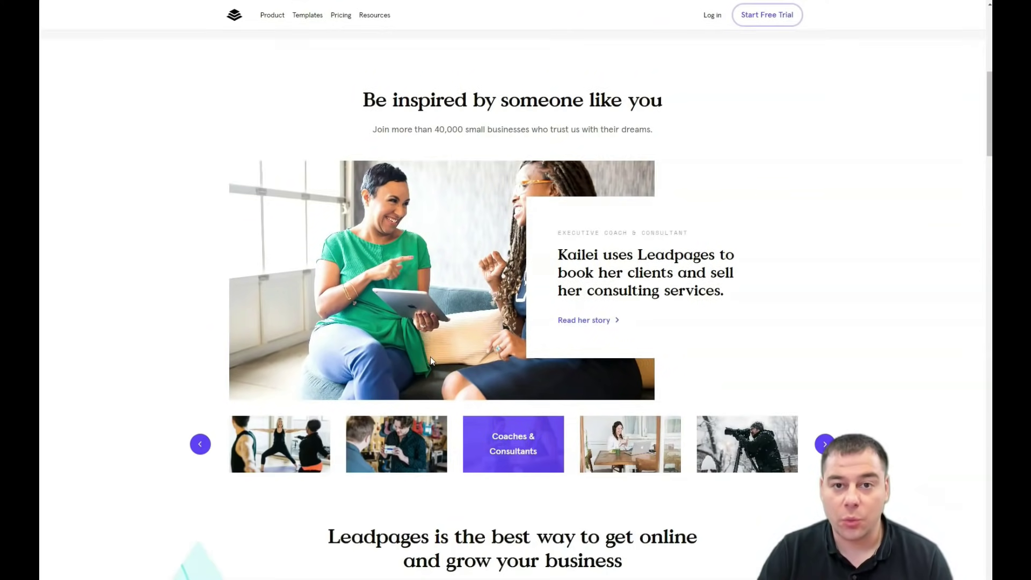
pyautogui.scroll(-5, 430, 360)
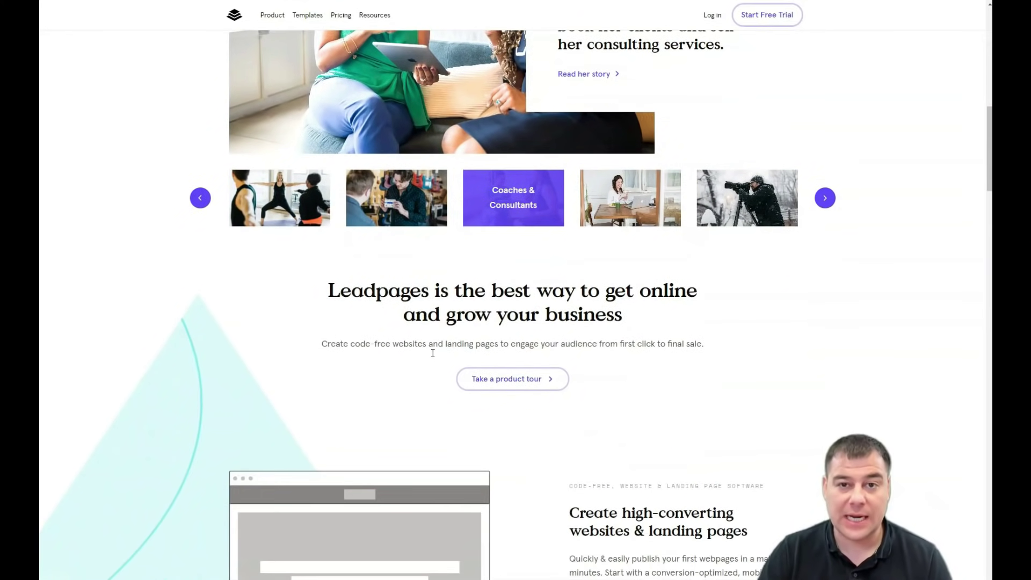
pyautogui.scroll(-5, 559, 313)
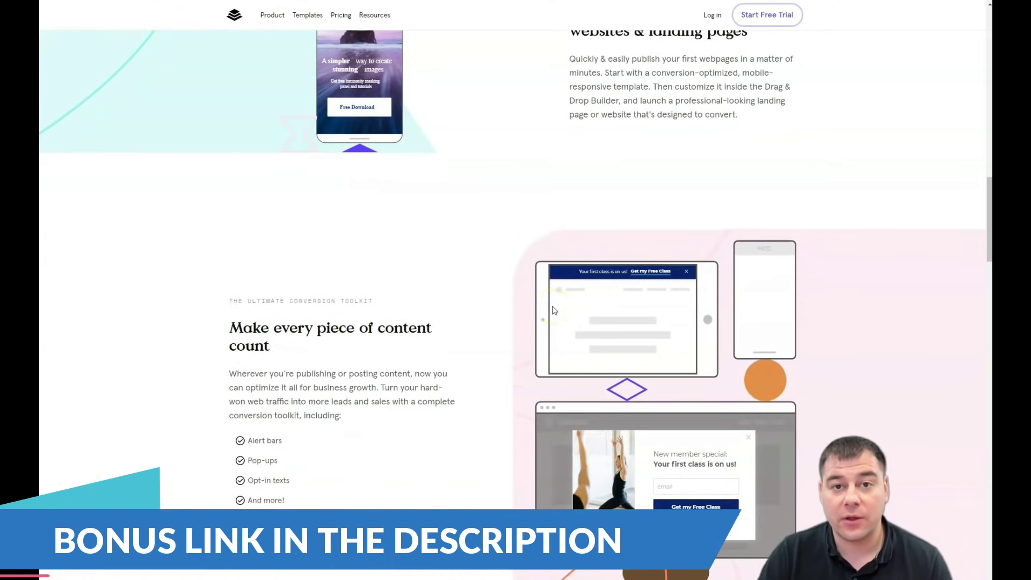
pyautogui.scroll(-4, 556, 310)
pyautogui.scroll(-4, 554, 310)
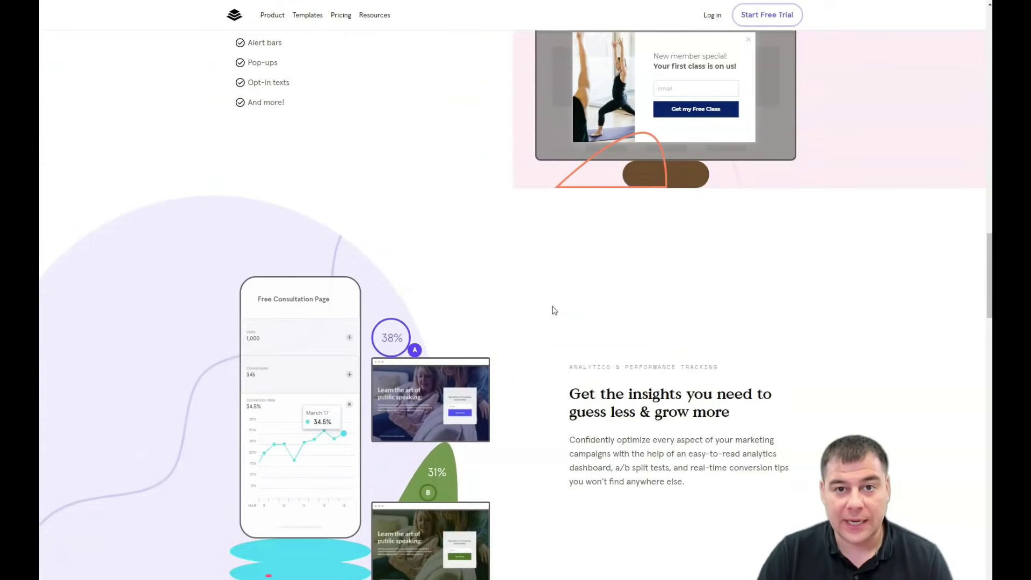
pyautogui.scroll(-5, 554, 310)
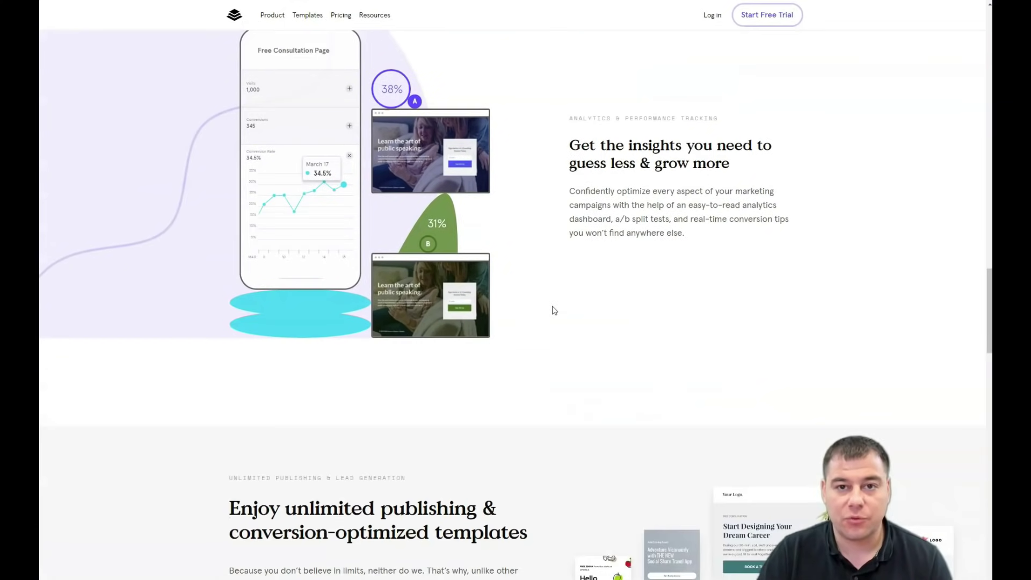
pyautogui.scroll(-10, 555, 310)
pyautogui.scroll(-7, 554, 310)
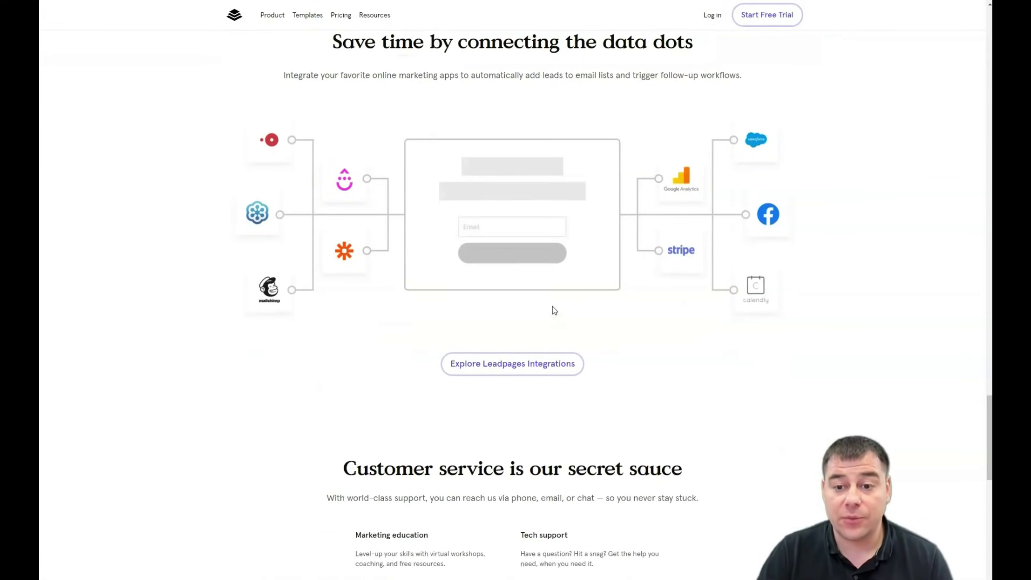
pyautogui.scroll(-10, 555, 311)
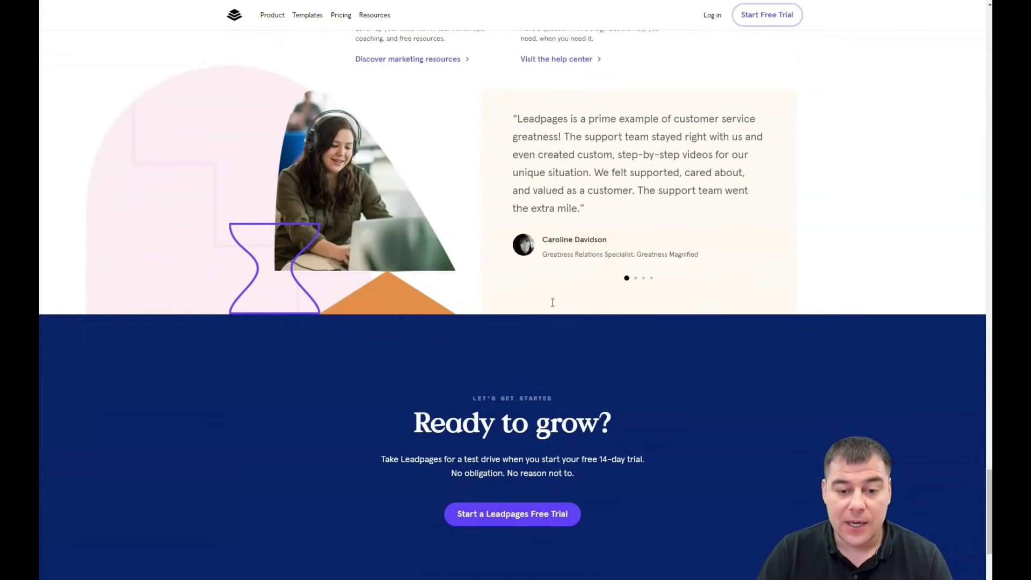
pyautogui.scroll(-3, 553, 302)
# - Review the homepage sections again in reverse, from customer service and integrations back to the main headline
pyautogui.scroll(14, 602, 301)
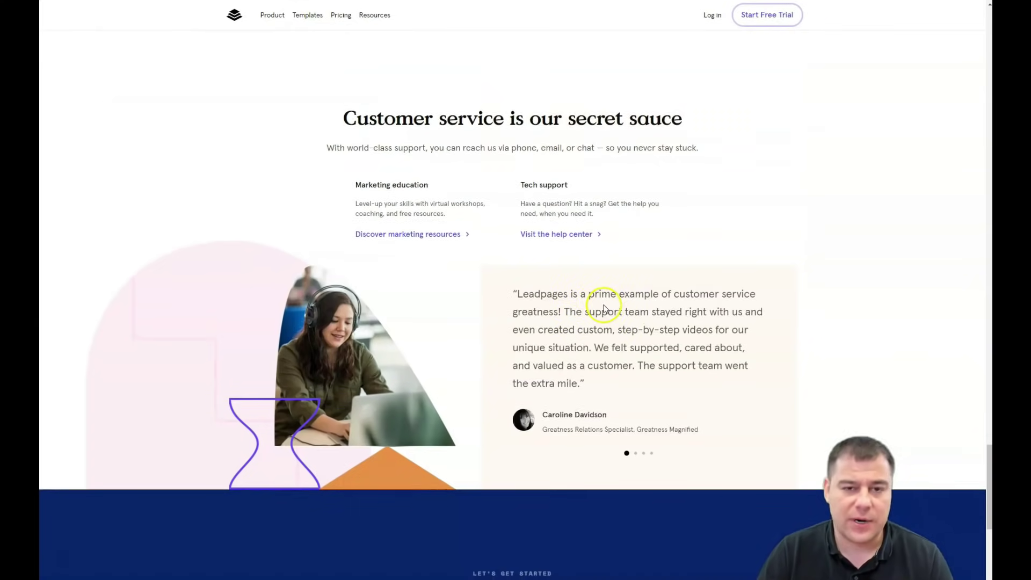
pyautogui.scroll(12, 589, 307)
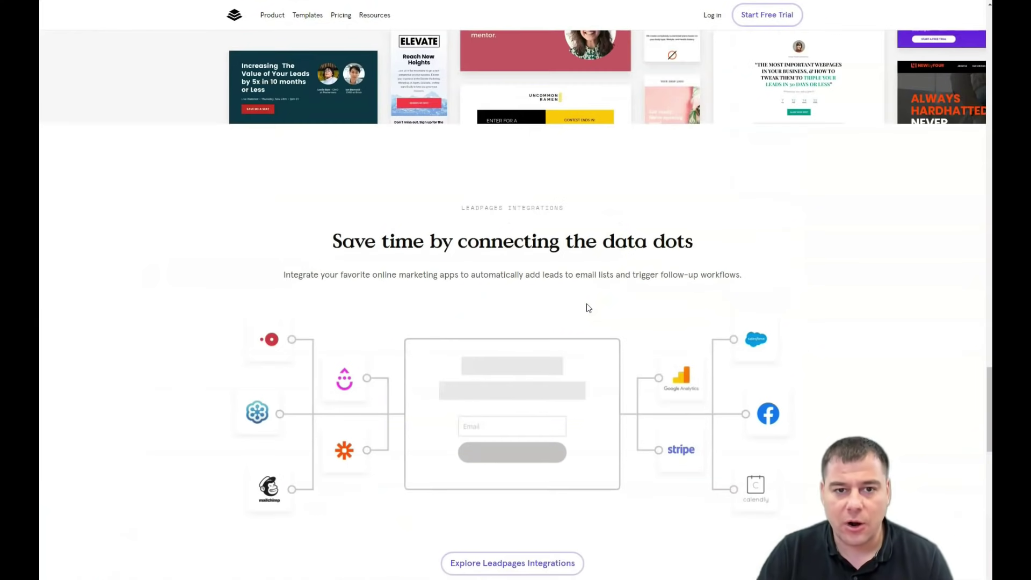
pyautogui.scroll(10, 588, 307)
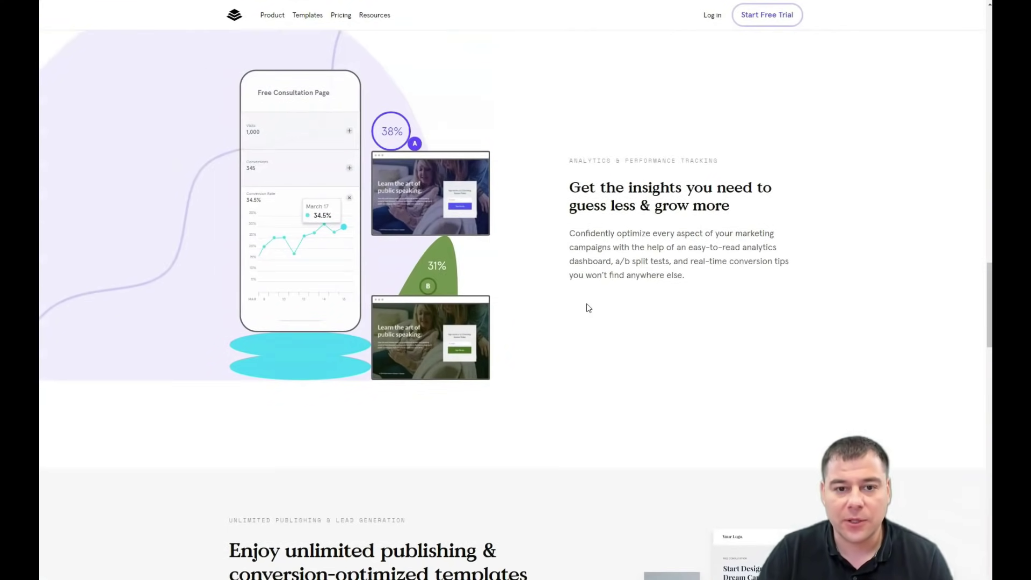
pyautogui.scroll(7, 589, 306)
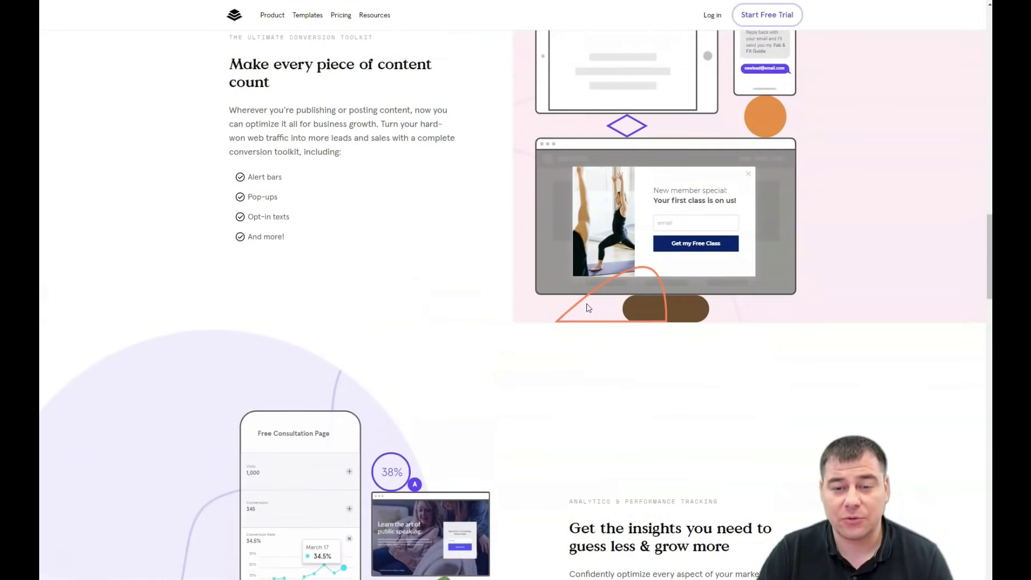
pyautogui.scroll(3, 552, 265)
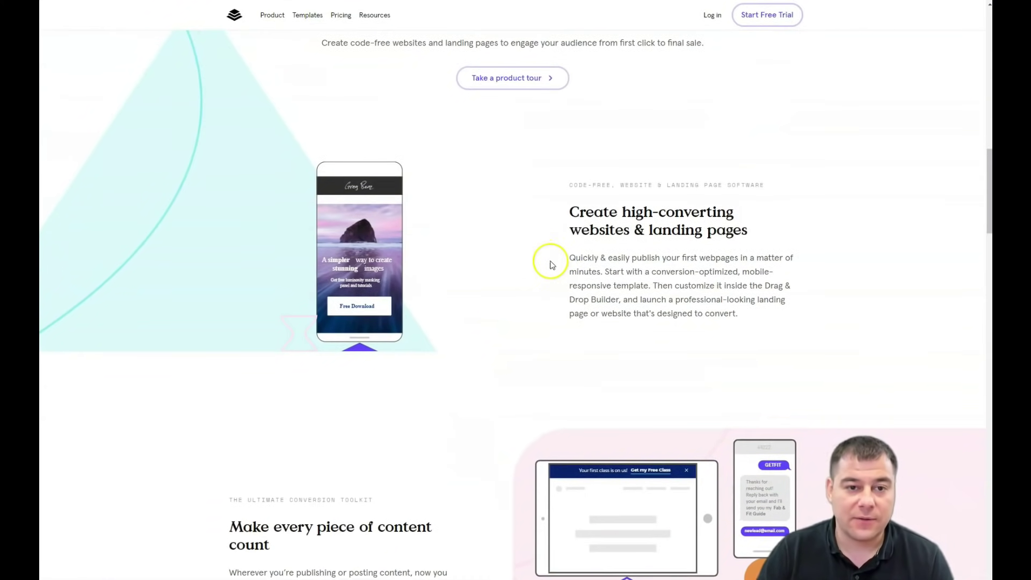
pyautogui.scroll(6, 544, 257)
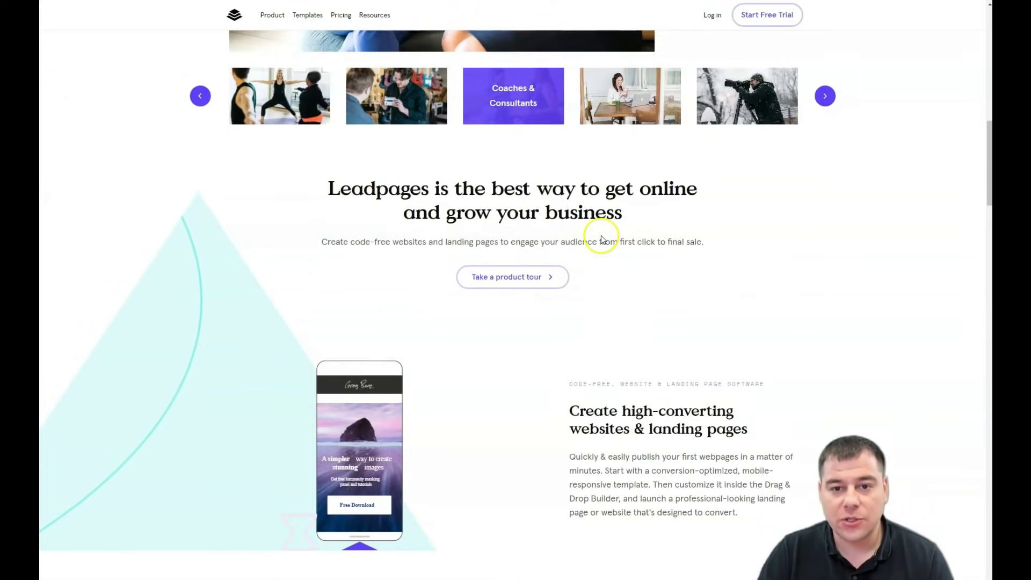
pyautogui.scroll(8, 600, 242)
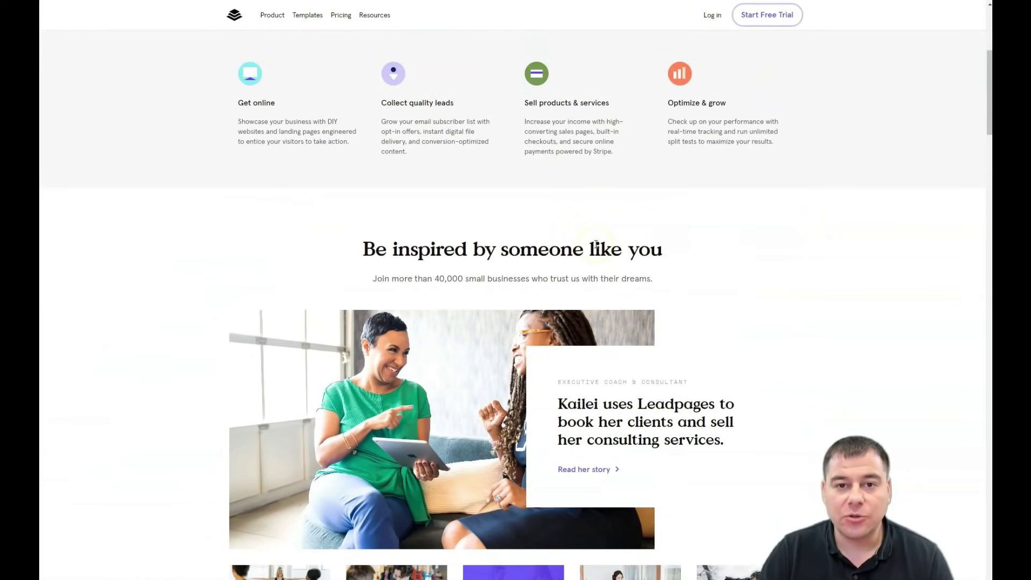
pyautogui.scroll(4, 596, 244)
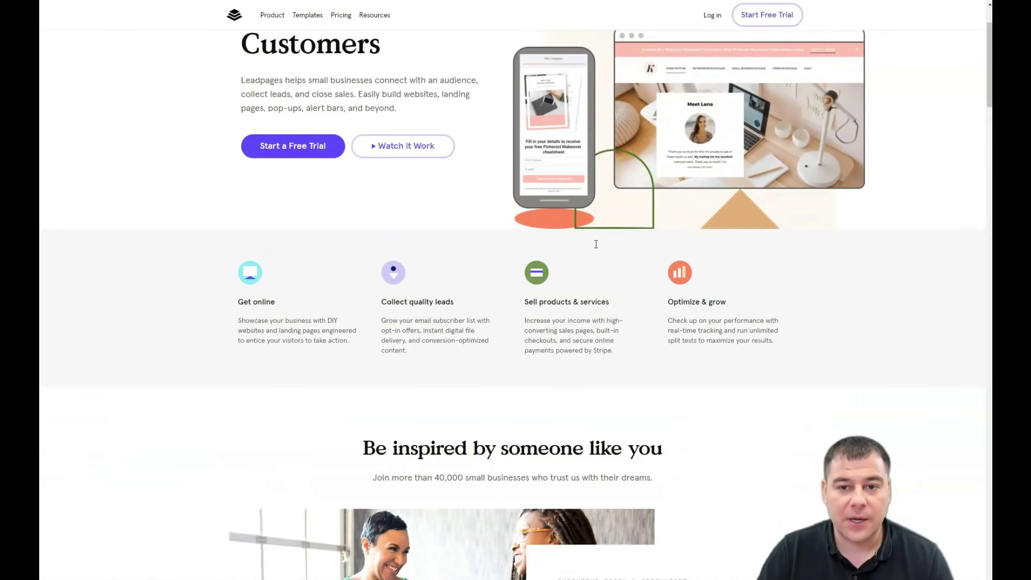
pyautogui.scroll(1, 595, 245)
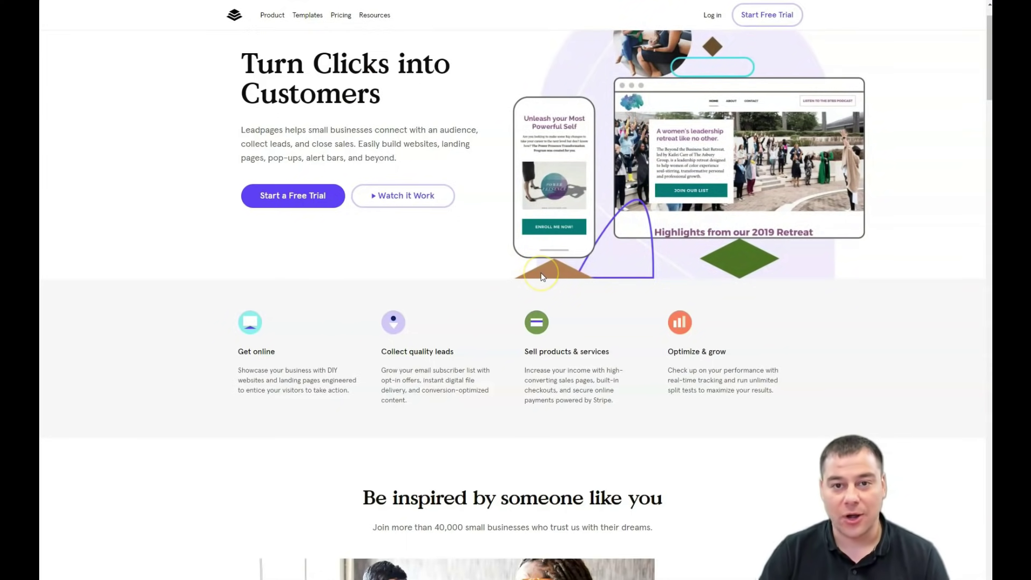
pyautogui.scroll(1, 543, 275)
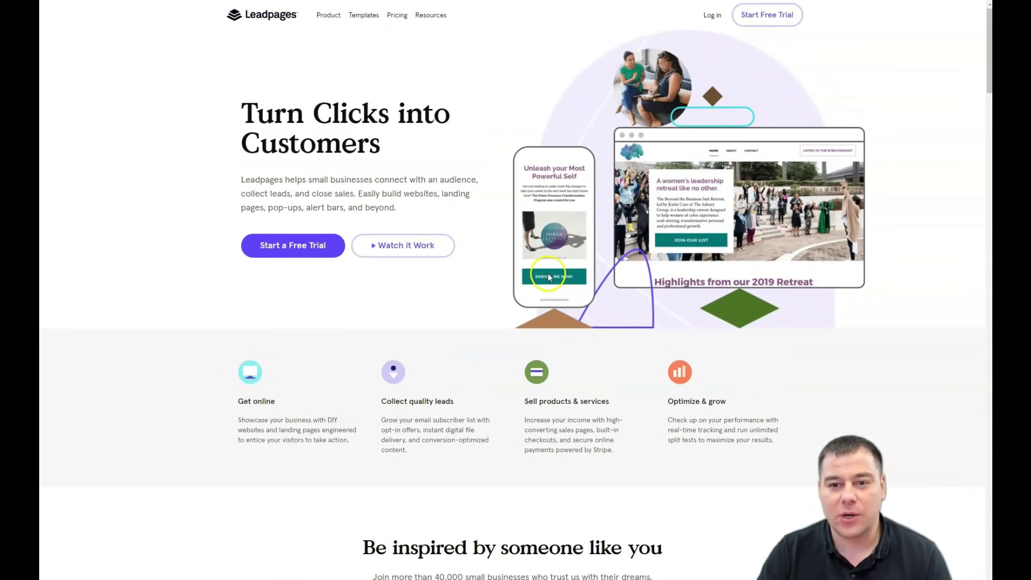
pyautogui.scroll(-1, 556, 277)
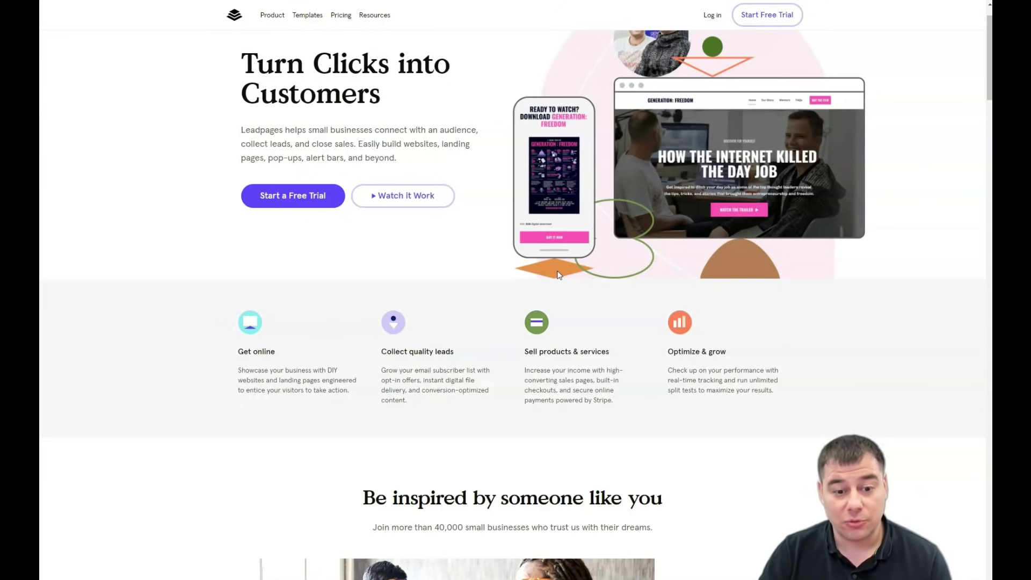
pyautogui.scroll(-1, 559, 275)
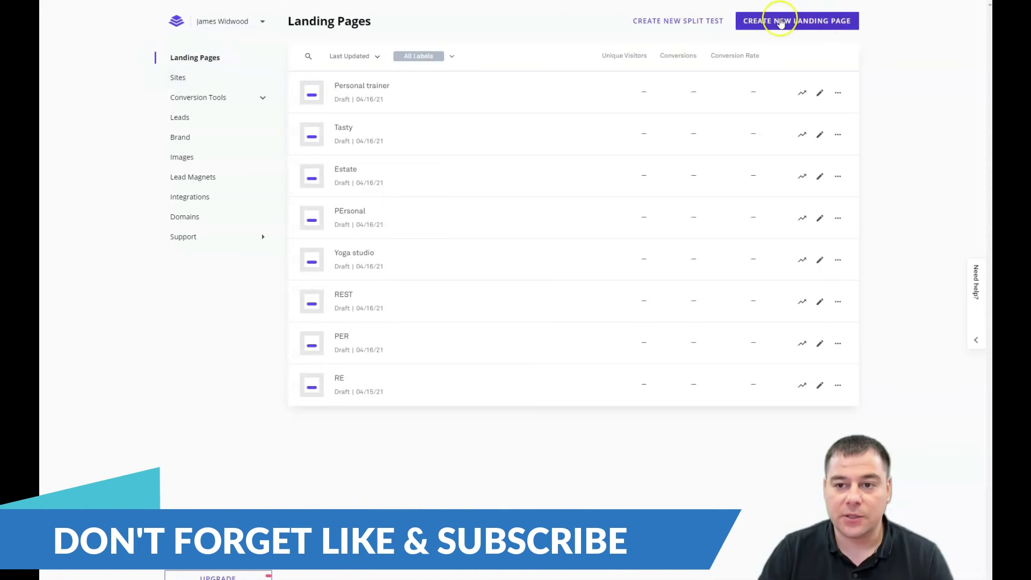
# - Start a new landing page and browse the template gallery
pyautogui.click(782, 27)
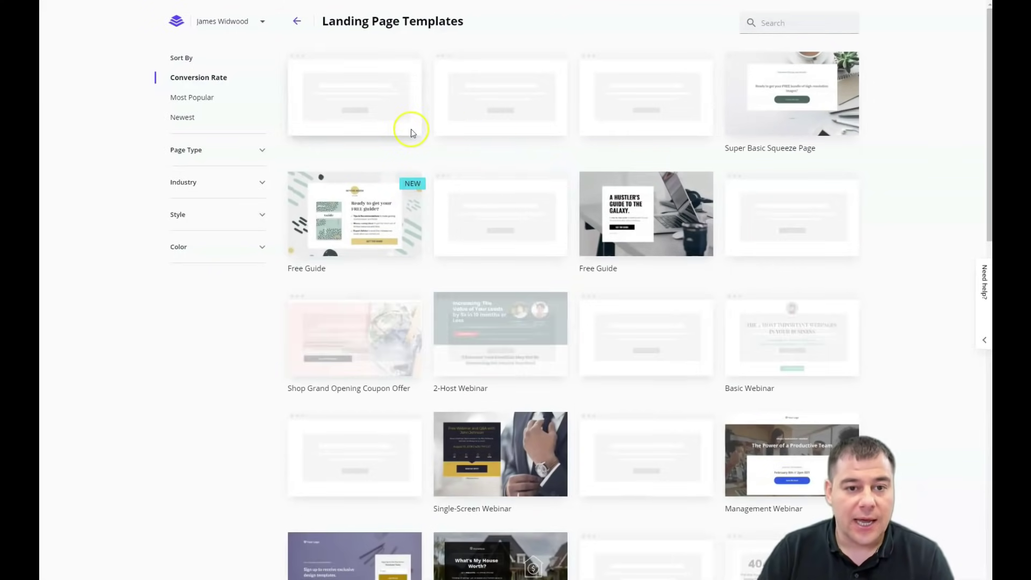
pyautogui.scroll(-6, 634, 168)
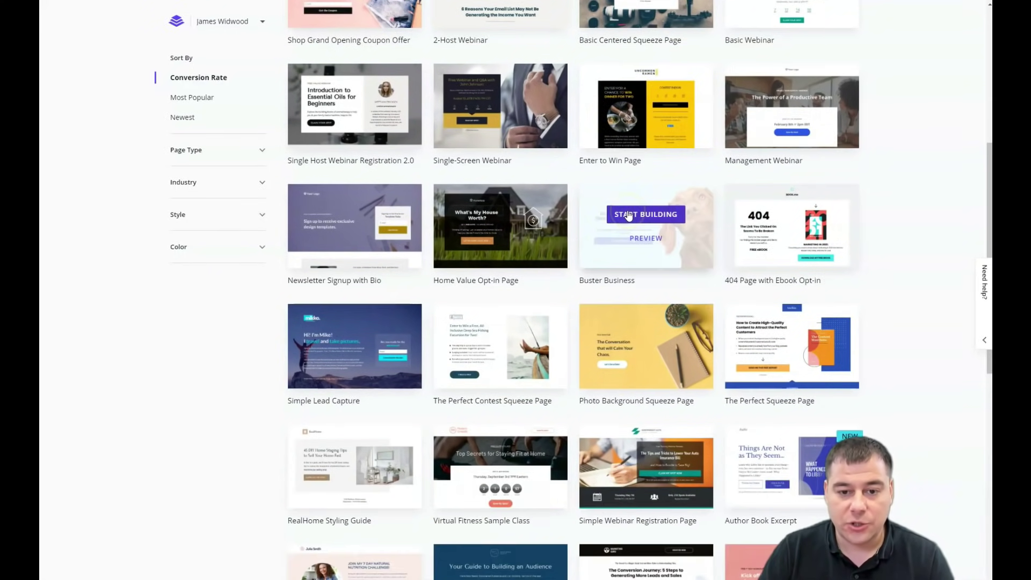
pyautogui.scroll(-5, 564, 213)
pyautogui.scroll(-7, 564, 210)
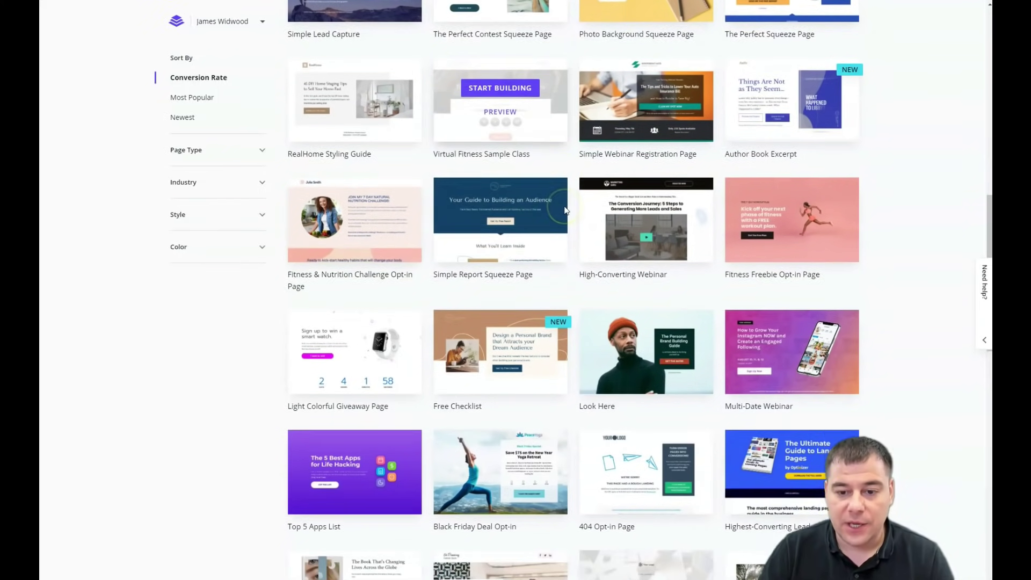
pyautogui.scroll(-3, 565, 210)
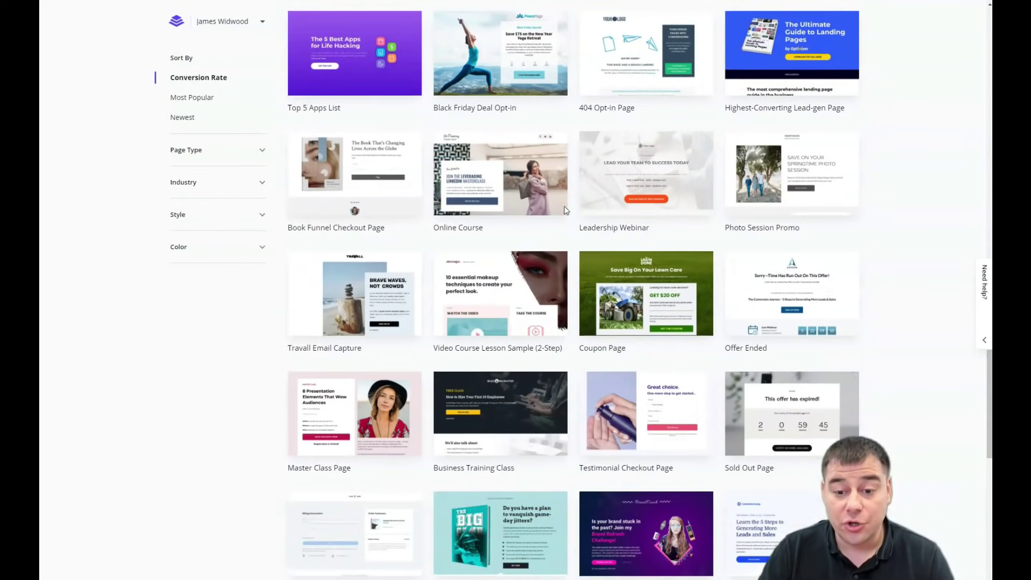
pyautogui.scroll(-3, 565, 210)
pyautogui.scroll(-6, 565, 210)
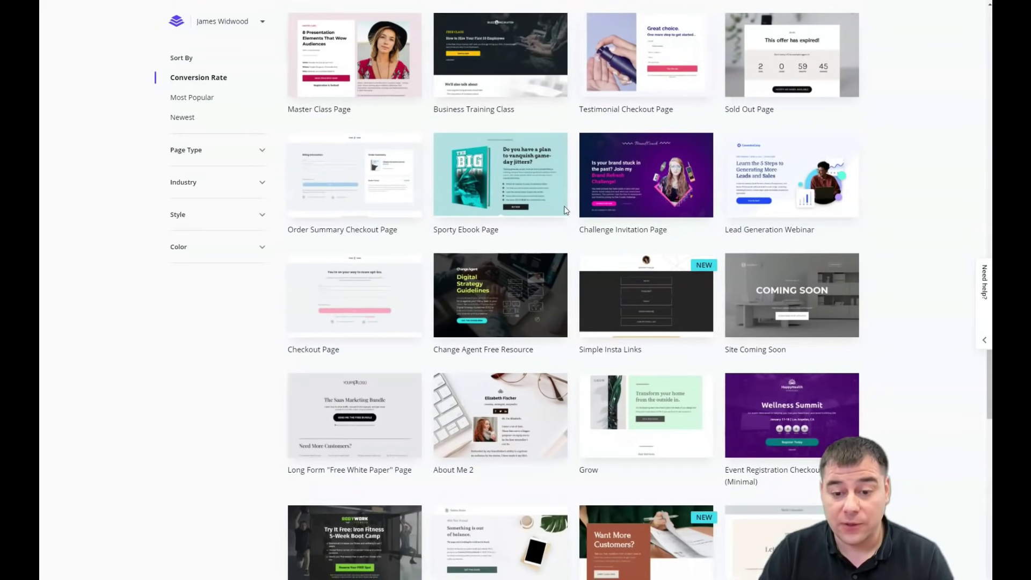
pyautogui.scroll(-6, 565, 210)
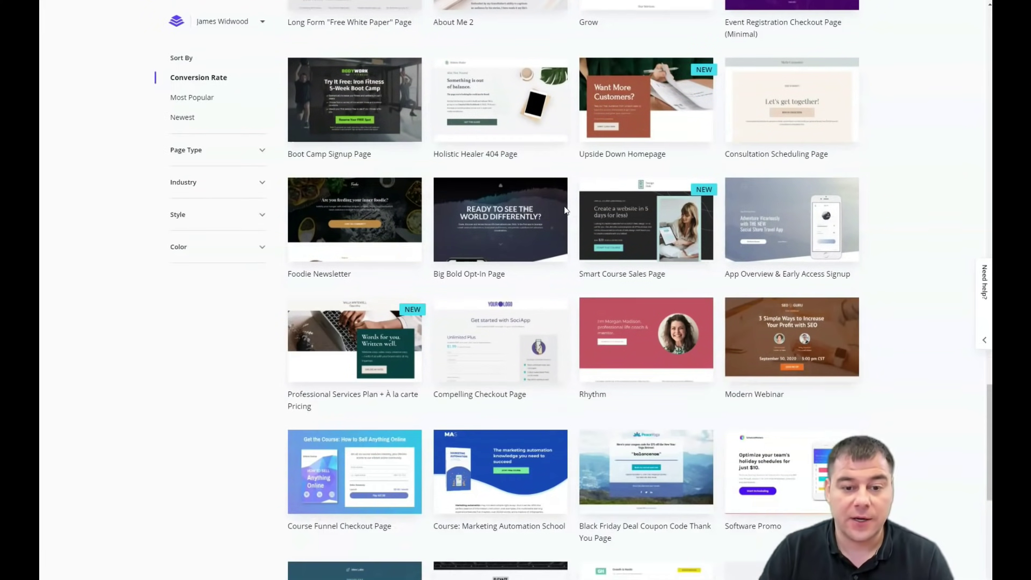
# - Examine the template filter options for page type, industry and style without applying any
pyautogui.click(261, 150)
pyautogui.click(265, 153)
pyautogui.click(267, 188)
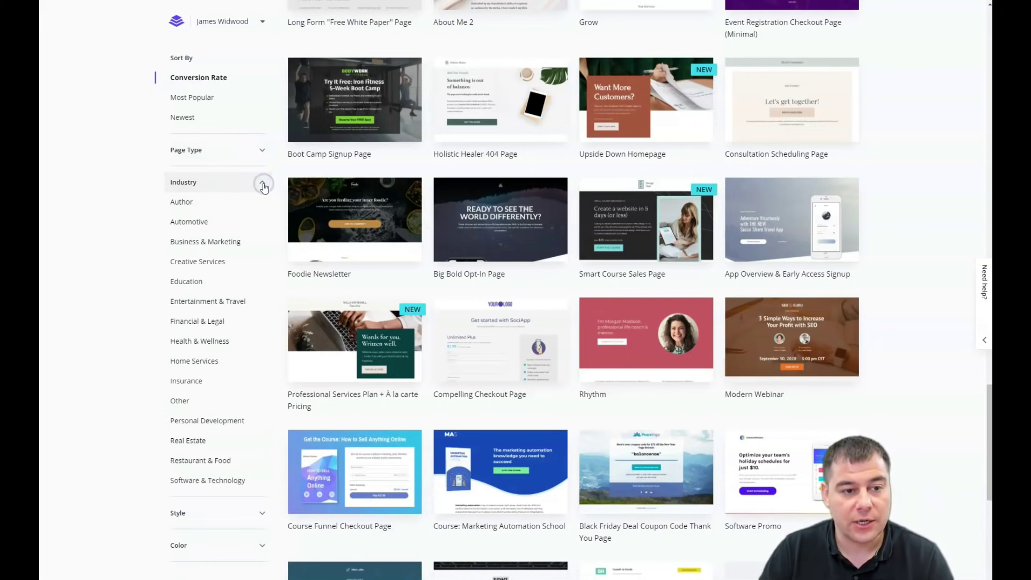
pyautogui.click(260, 514)
pyautogui.click(230, 216)
pyautogui.click(256, 215)
# - Find the Black Friday Deal Opt-in template in the gallery and start building a page from it
pyautogui.scroll(3, 546, 211)
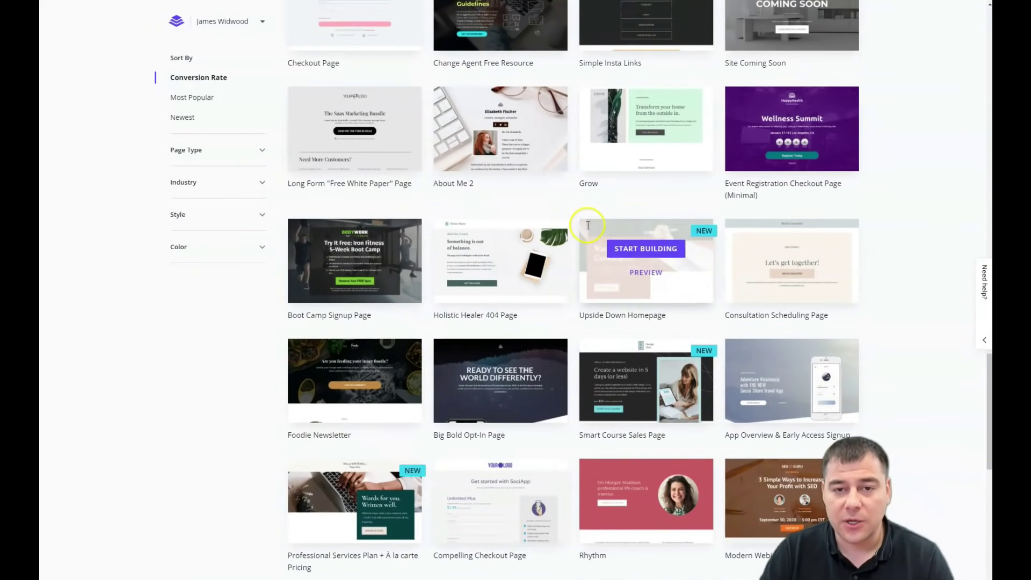
pyautogui.scroll(2, 589, 230)
pyautogui.scroll(6, 559, 236)
pyautogui.scroll(1, 558, 239)
pyautogui.scroll(2, 591, 220)
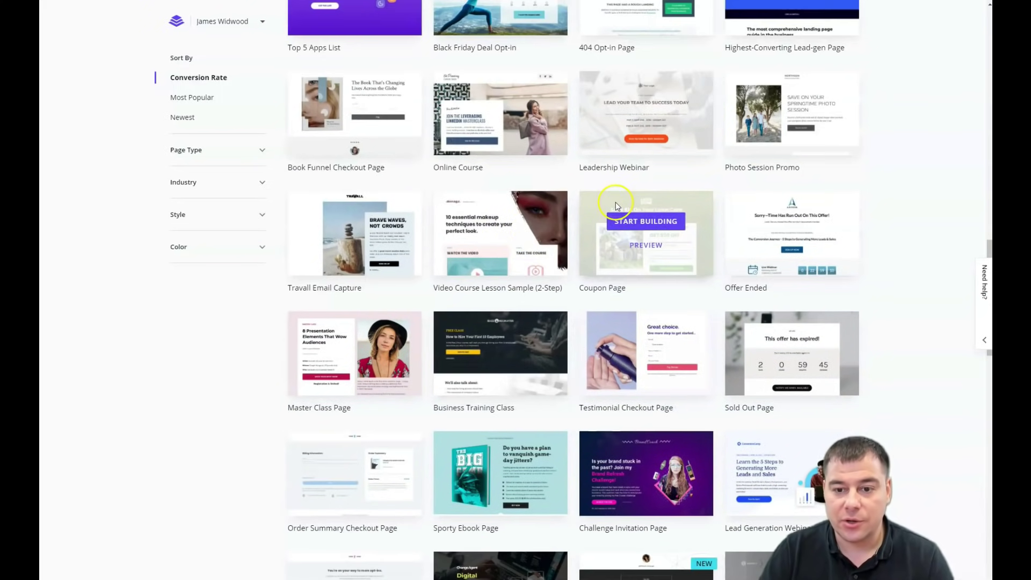
pyautogui.scroll(4, 548, 215)
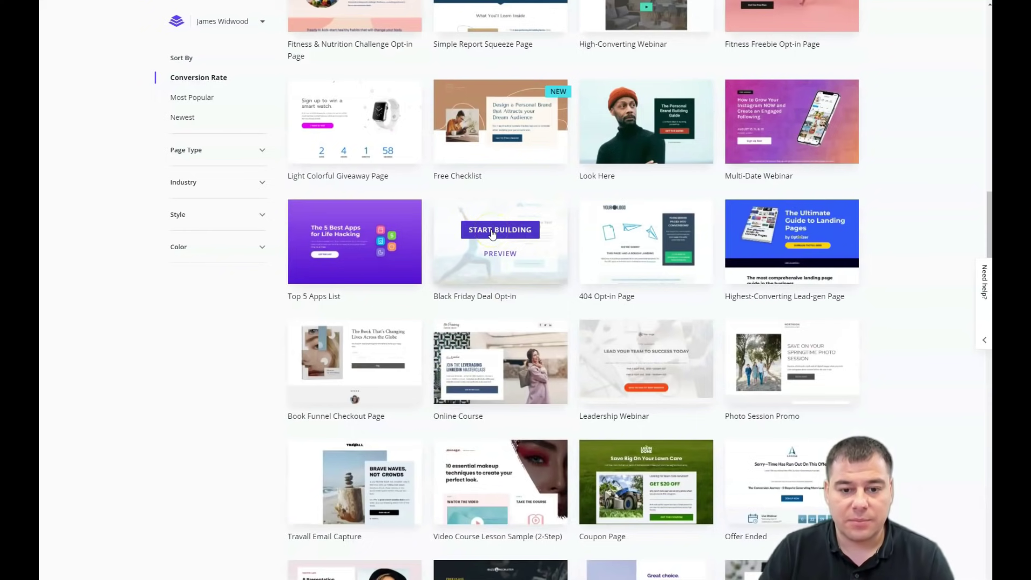
pyautogui.click(559, 240)
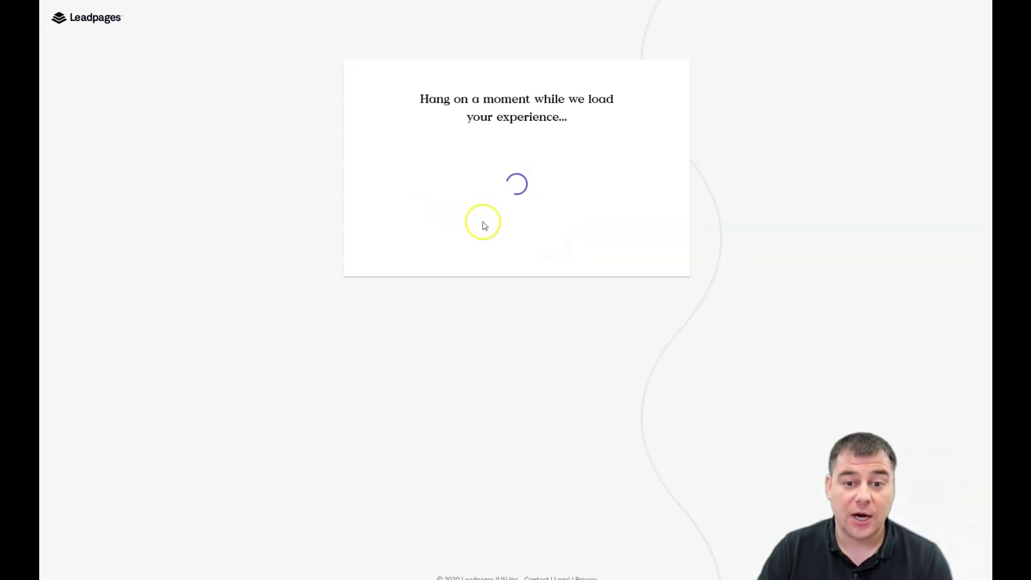
# - Name the page YOGA TRAINING and open it in the page builder
pyautogui.click(474, 188)
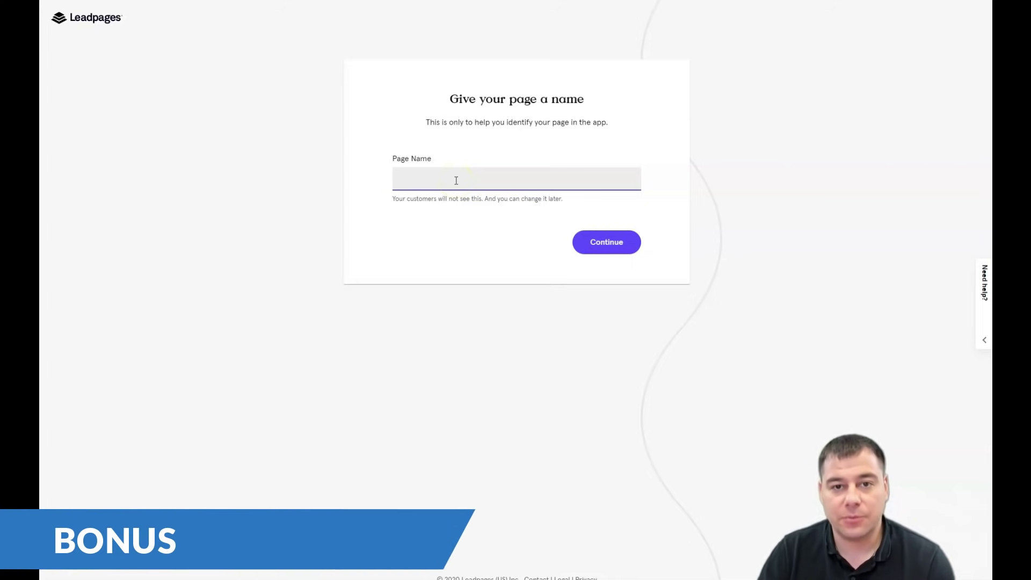
pyautogui.write('YOGA TRAINING')
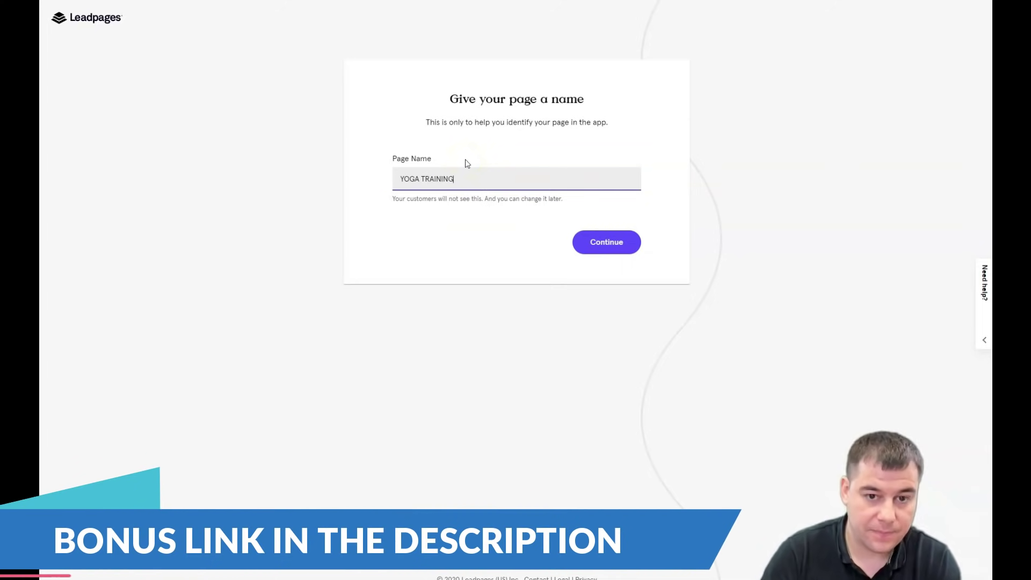
pyautogui.click(596, 245)
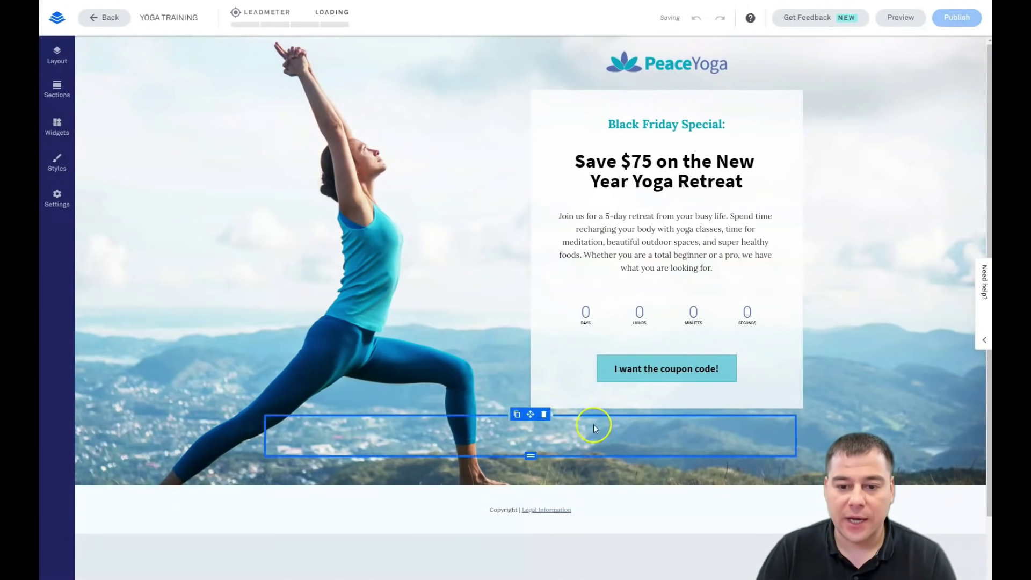
pyautogui.scroll(-2, 418, 279)
pyautogui.scroll(2, 449, 262)
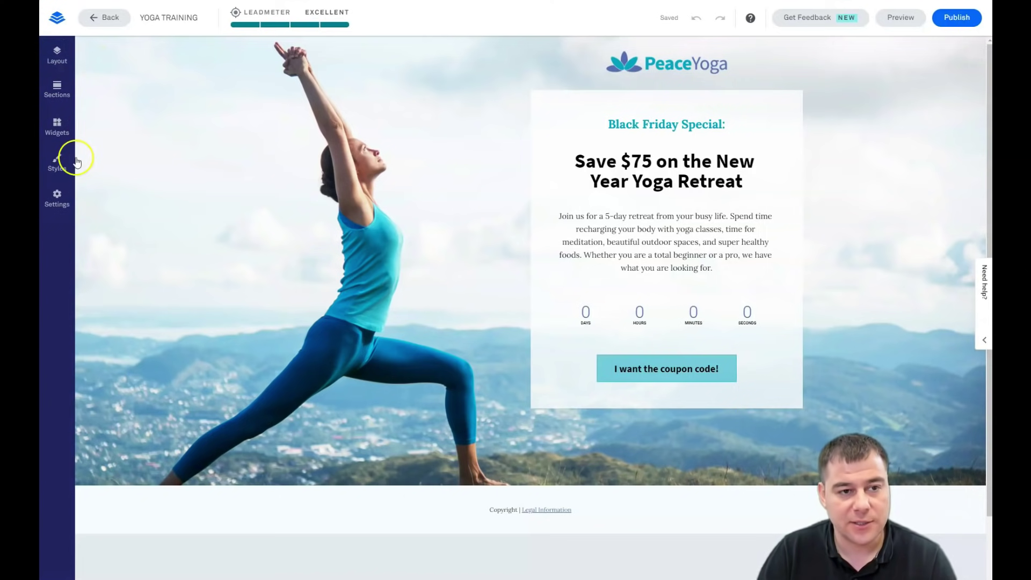
# - Examine the page's section layout, comparing the Hero and Footer entries with their areas on the page
pyautogui.click(56, 55)
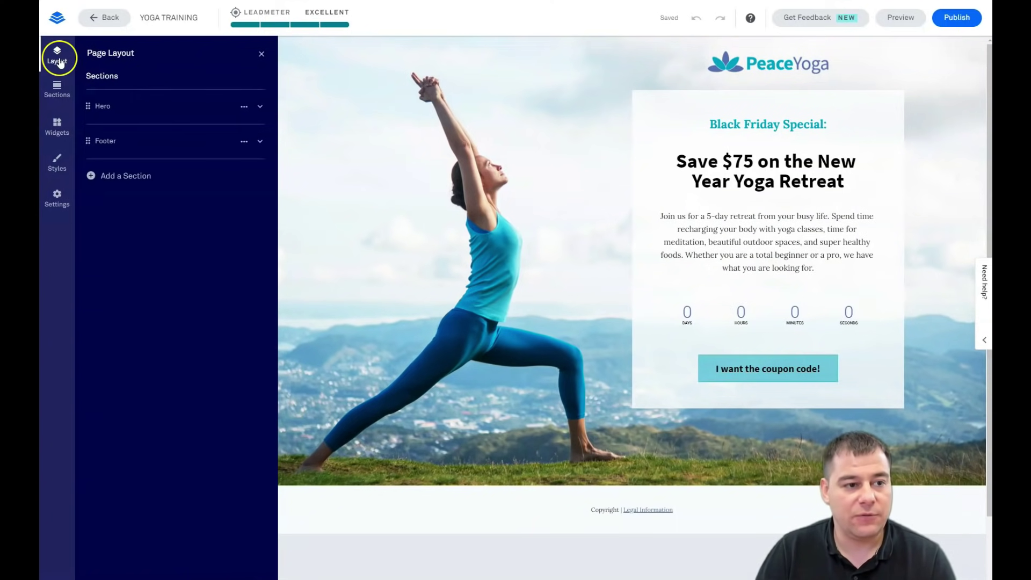
pyautogui.moveTo(102, 107)
pyautogui.click(107, 146)
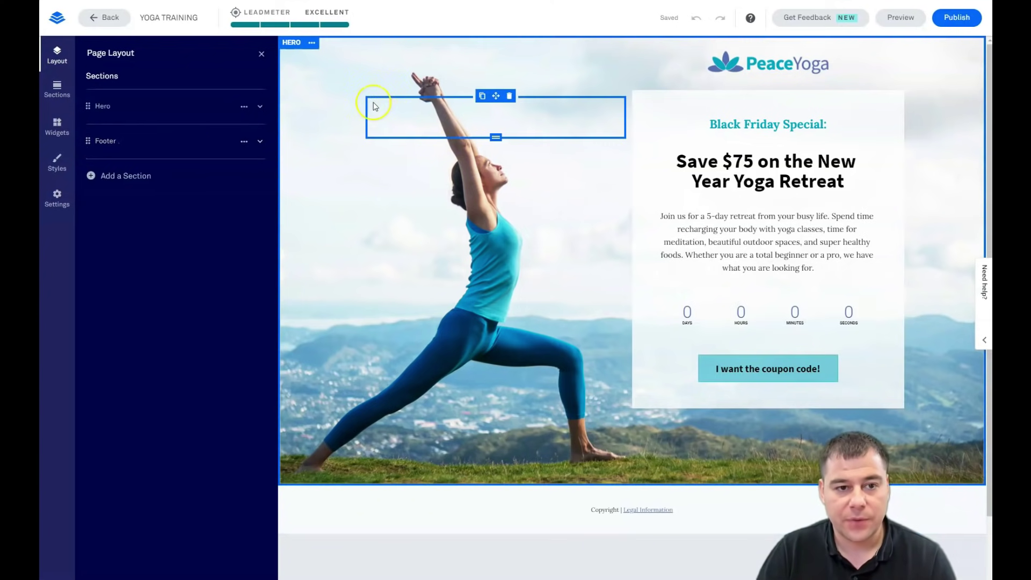
pyautogui.scroll(-2, 376, 403)
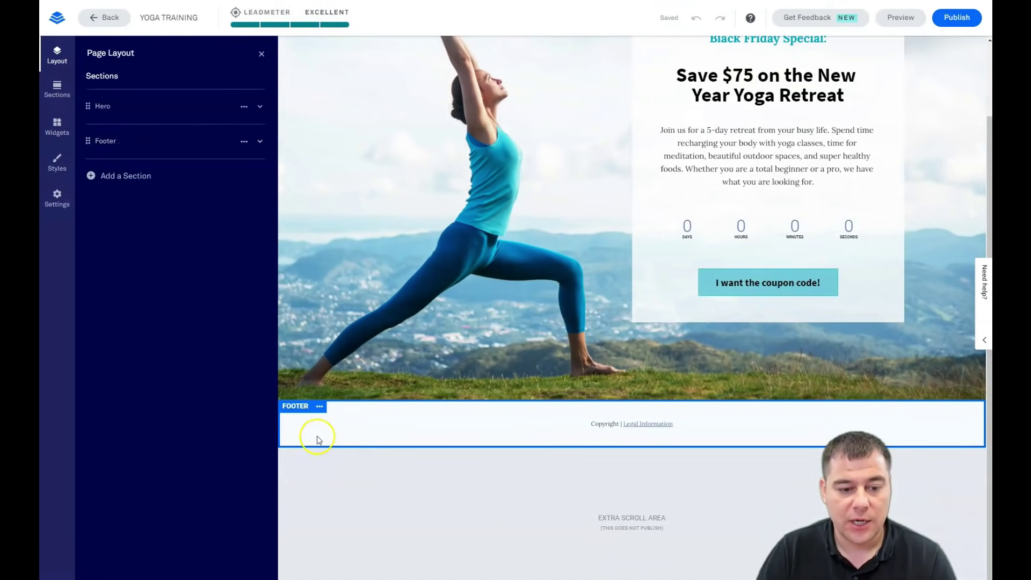
pyautogui.scroll(2, 372, 246)
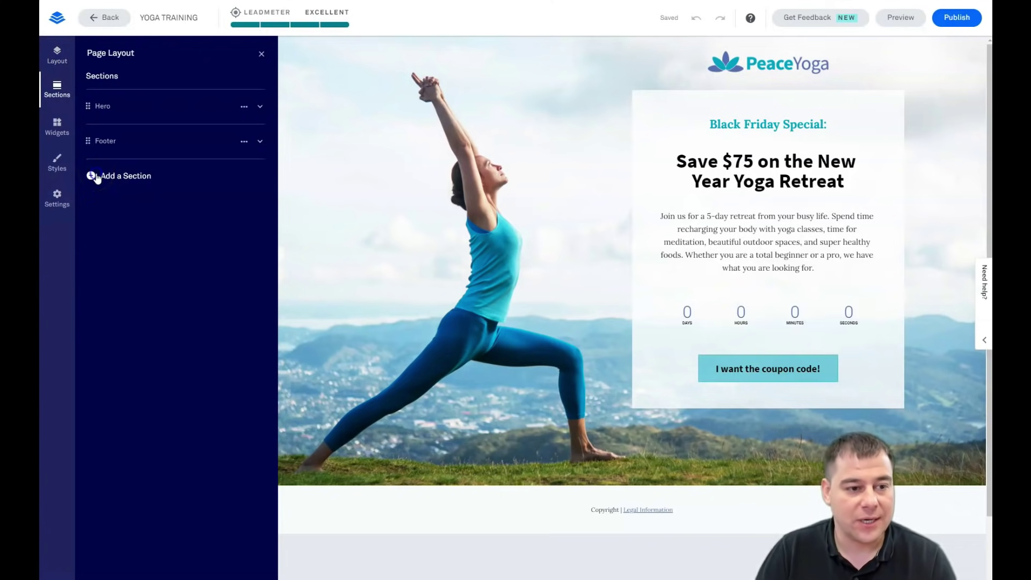
# - Add the first About section layout to the page and browse the Hero and Text & Image section types
pyautogui.click(95, 176)
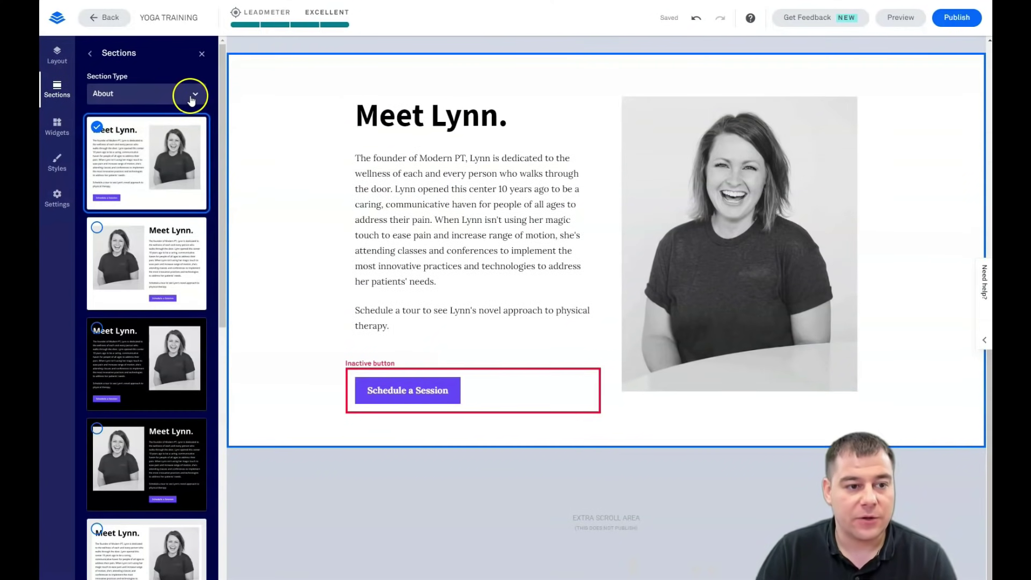
pyautogui.click(196, 95)
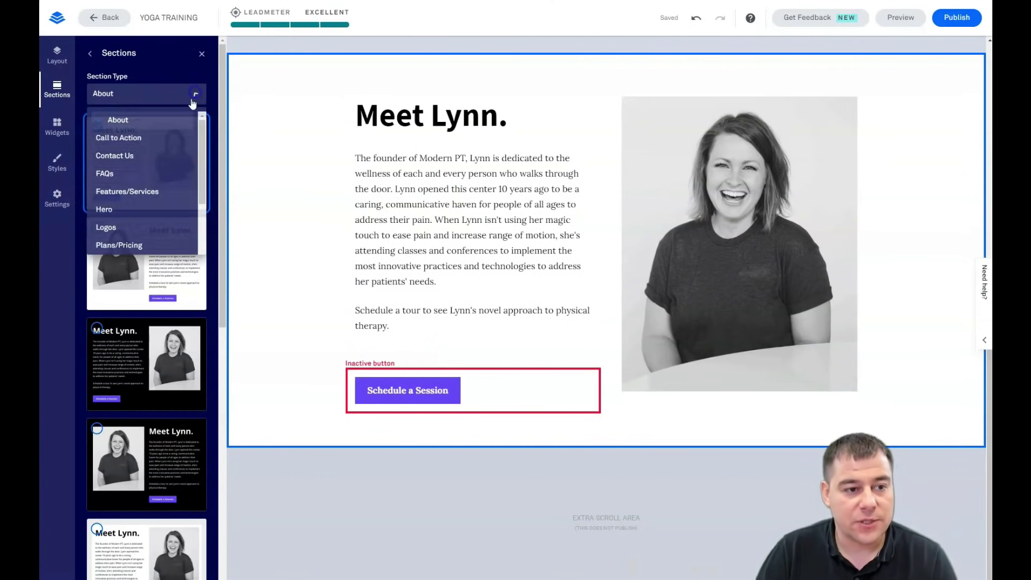
pyautogui.click(134, 214)
pyautogui.click(197, 97)
pyautogui.scroll(-3, 134, 207)
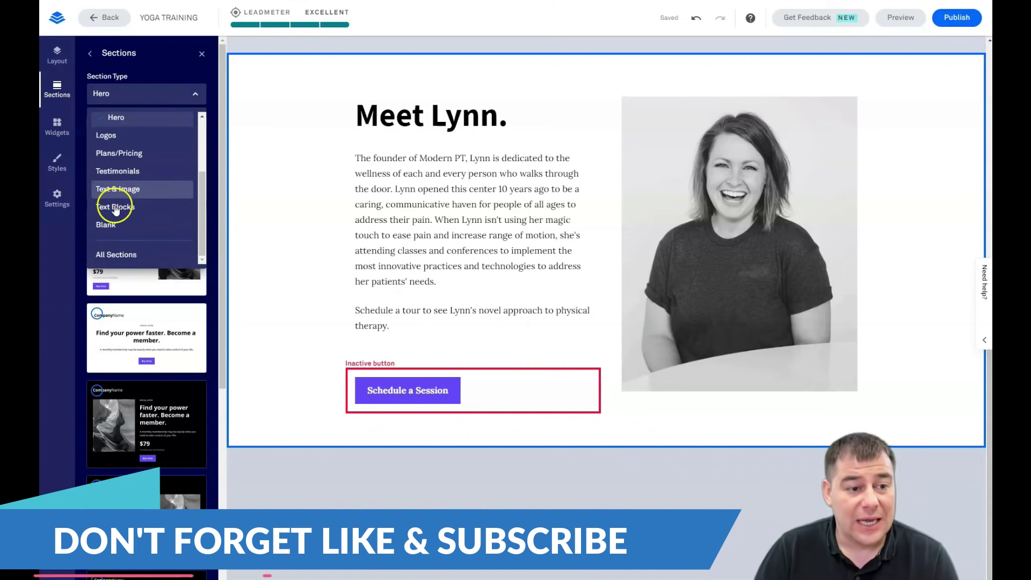
pyautogui.click(118, 189)
pyautogui.click(199, 95)
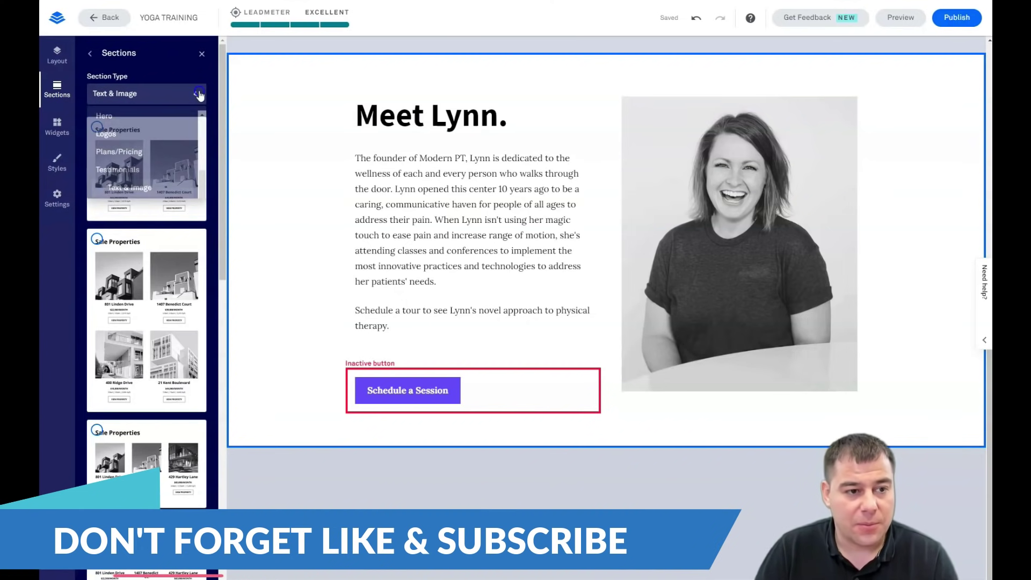
# - Insert a Blank two-column section between the footer and the About section
pyautogui.click(118, 221)
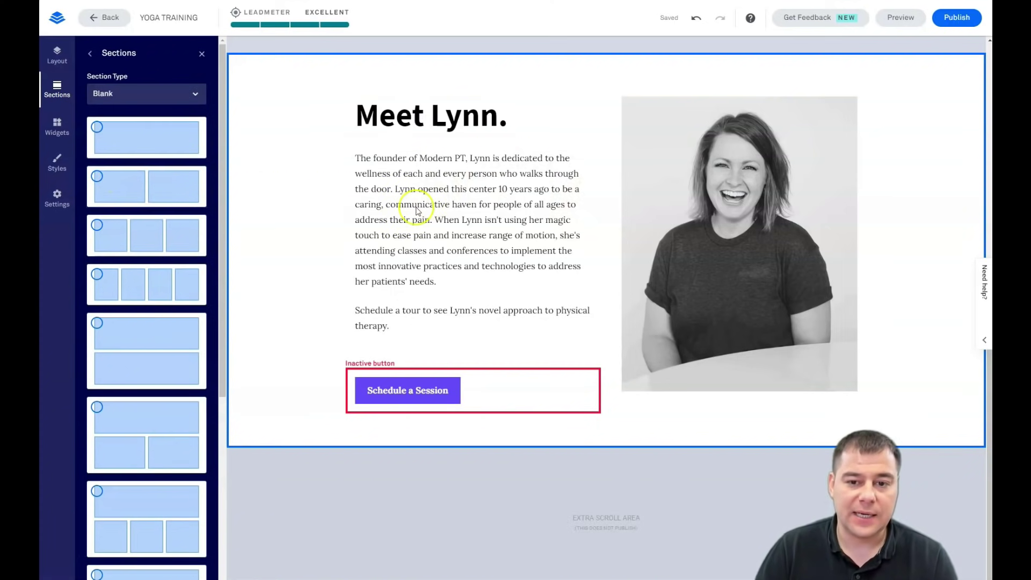
pyautogui.scroll(3, 246, 212)
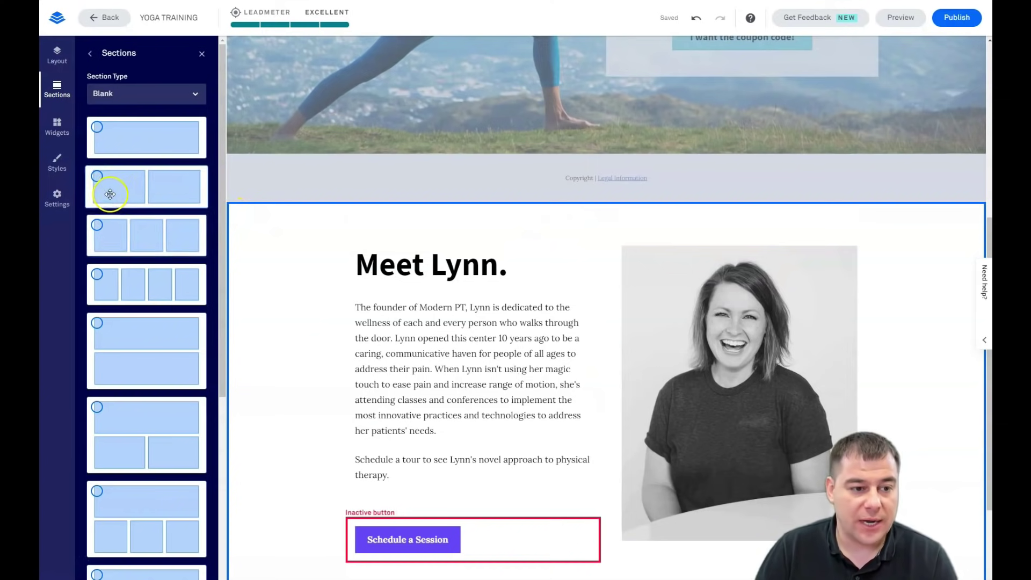
pyautogui.moveTo(114, 191); pyautogui.dragTo(587, 272)
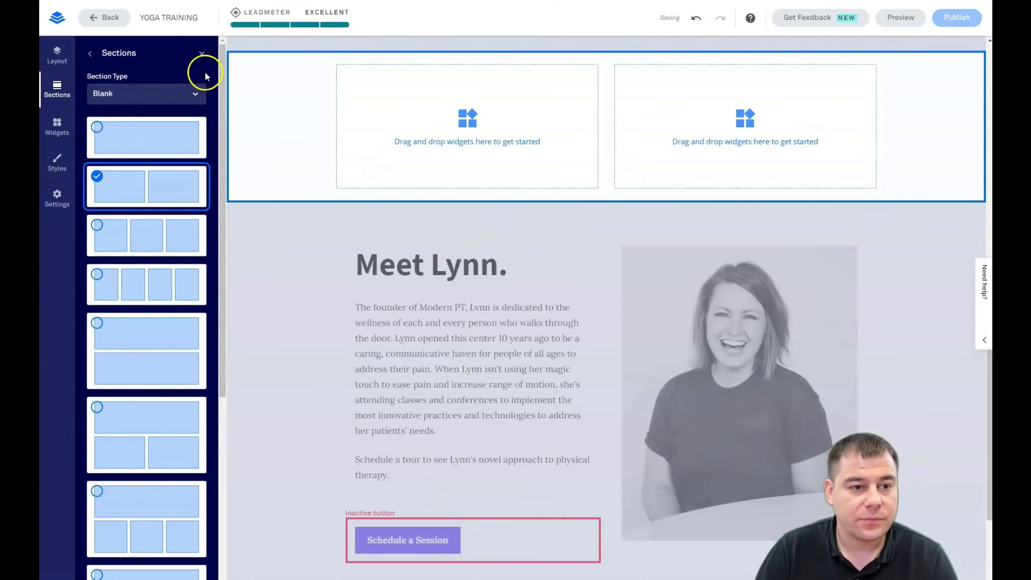
pyautogui.click(201, 56)
# - Reorder the page layout so that the Footer section comes last, below the About section
pyautogui.click(56, 55)
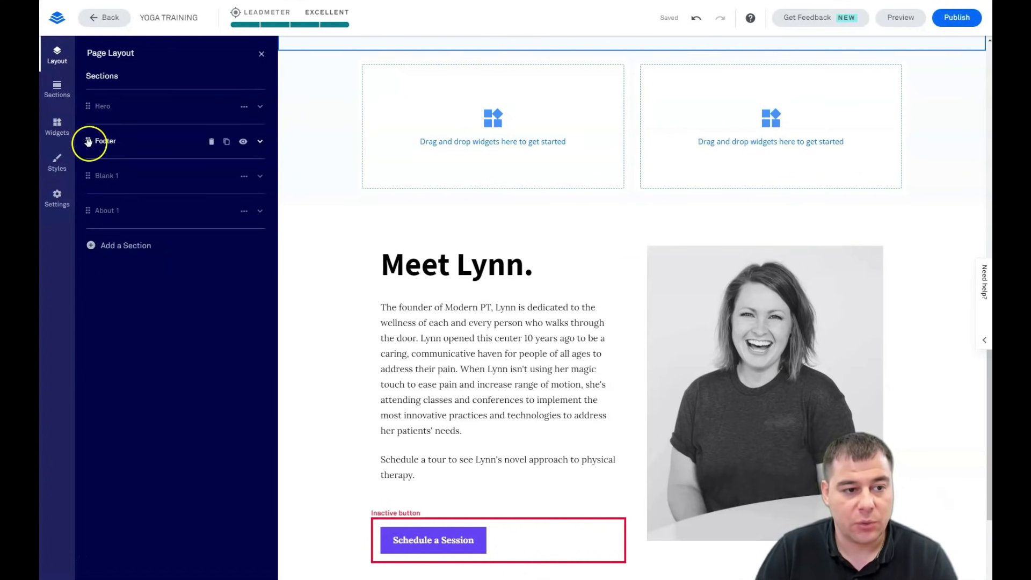
pyautogui.moveTo(89, 141); pyautogui.dragTo(90, 218)
pyautogui.moveTo(90, 224); pyautogui.dragTo(90, 226)
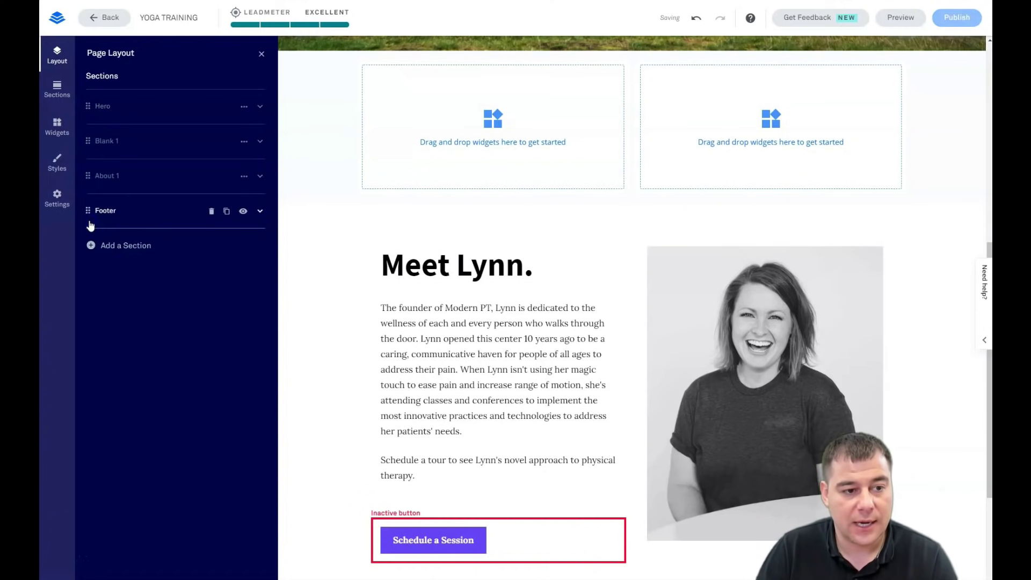
pyautogui.click(495, 292)
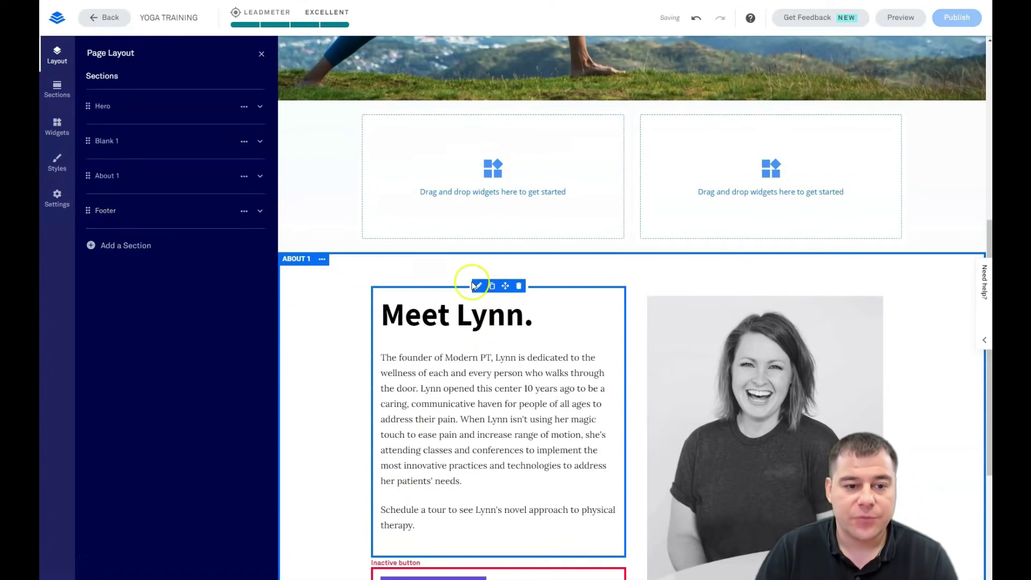
pyautogui.scroll(-3, 498, 307)
pyautogui.scroll(1, 535, 288)
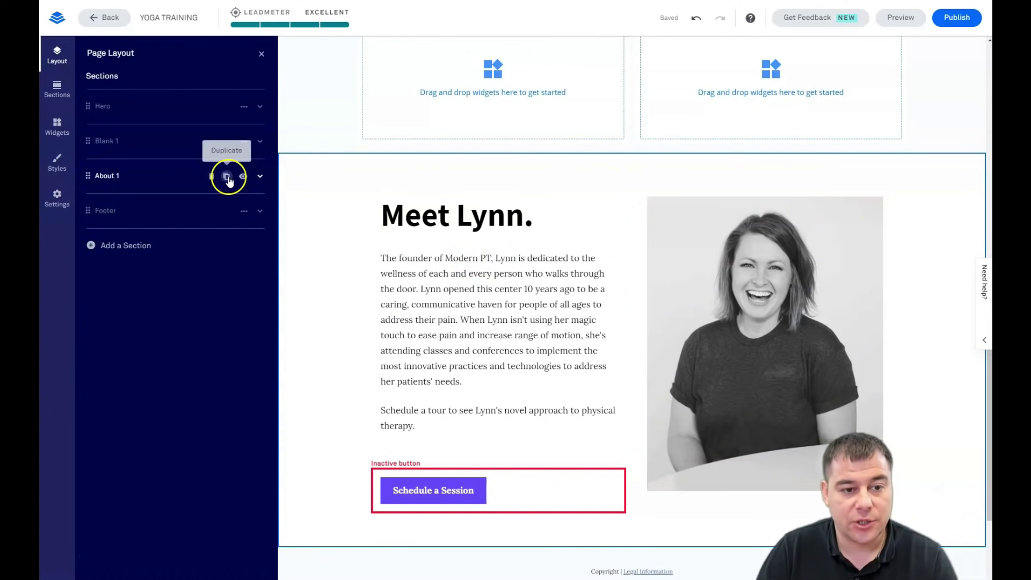
# - Examine the About section's row contents and its options for adding a column or row
pyautogui.click(260, 176)
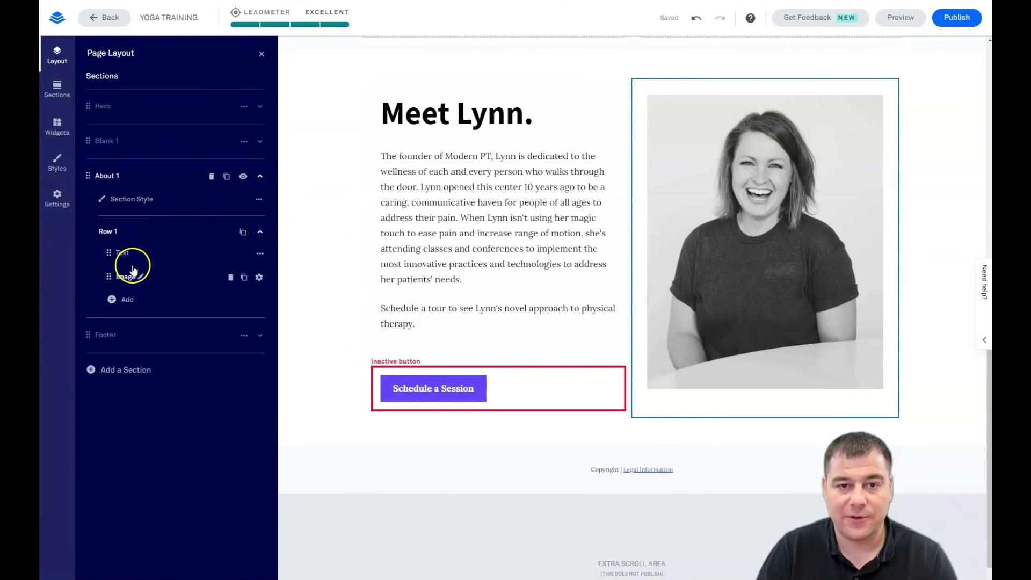
pyautogui.click(122, 302)
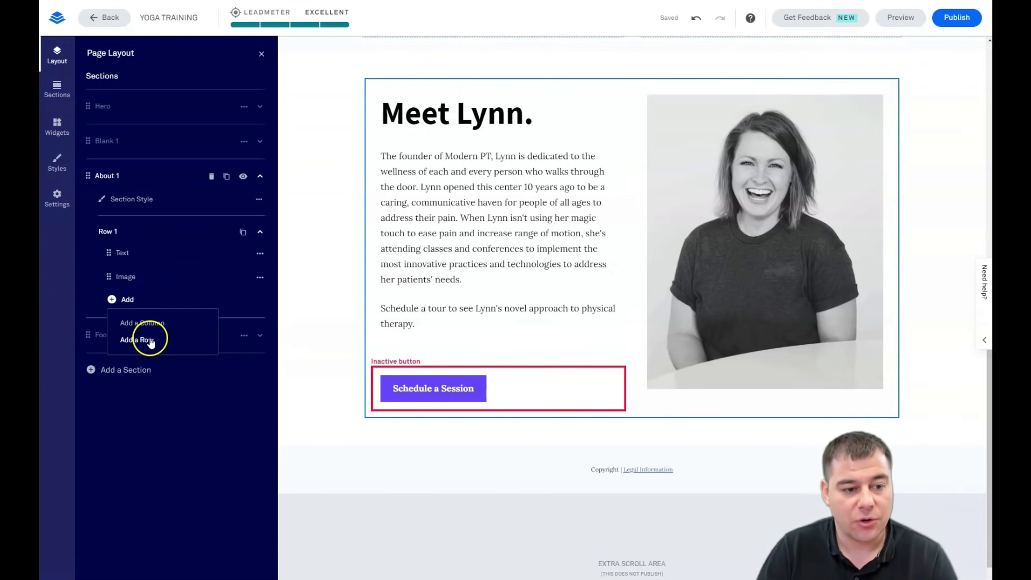
pyautogui.click(260, 231)
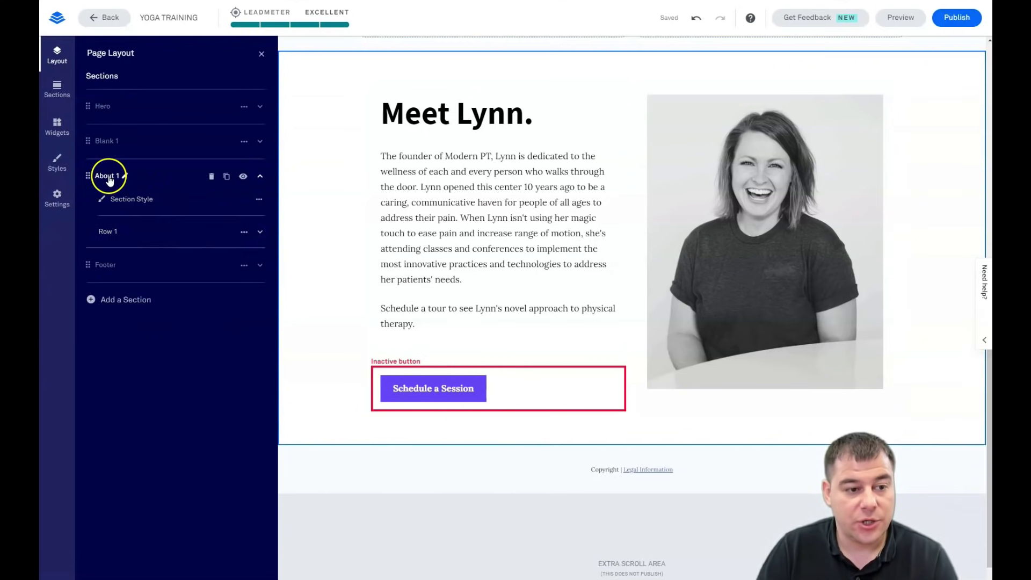
# - Delete the About 1 section from the page and review the remaining sections
pyautogui.click(211, 176)
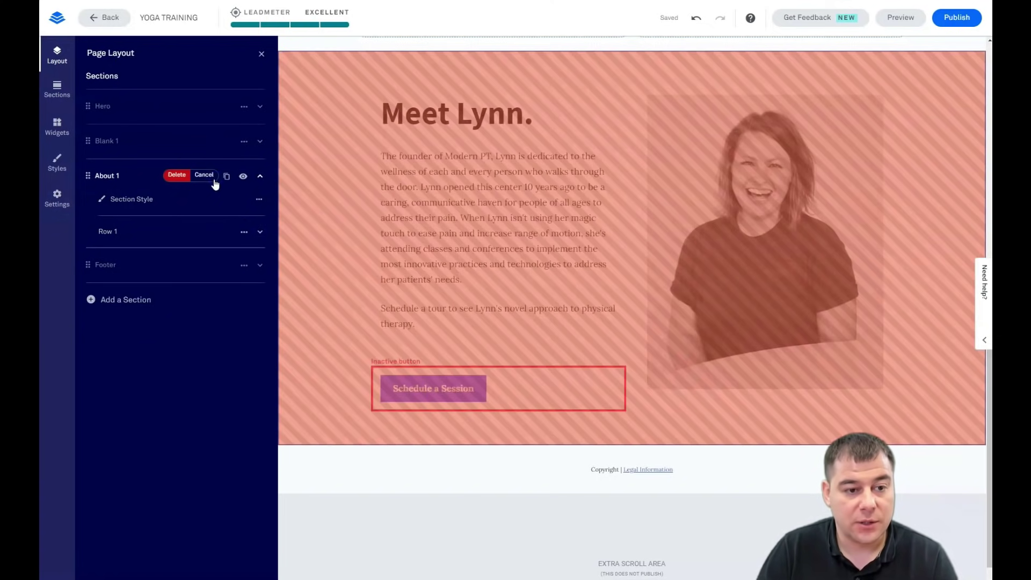
pyautogui.click(177, 173)
pyautogui.scroll(5, 572, 271)
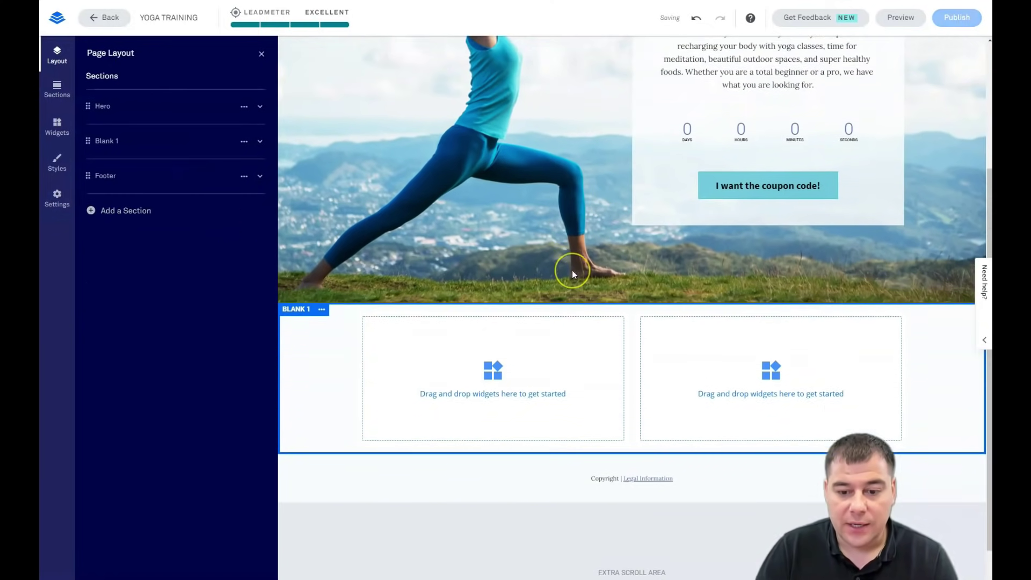
pyautogui.scroll(-5, 572, 274)
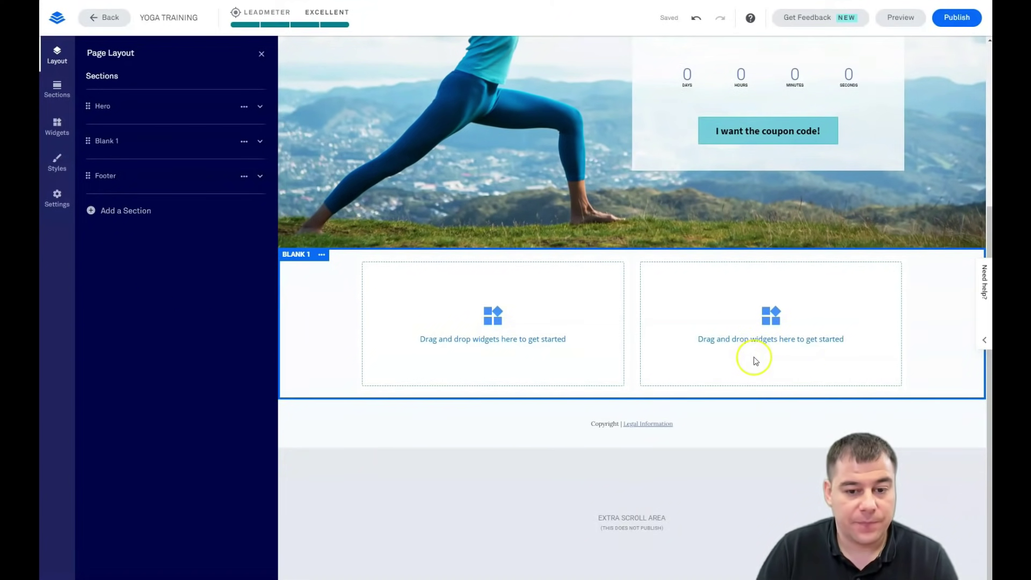
# - Place a Video widget in the left column and a Button widget in the right column of the blank section
pyautogui.moveTo(163, 154)
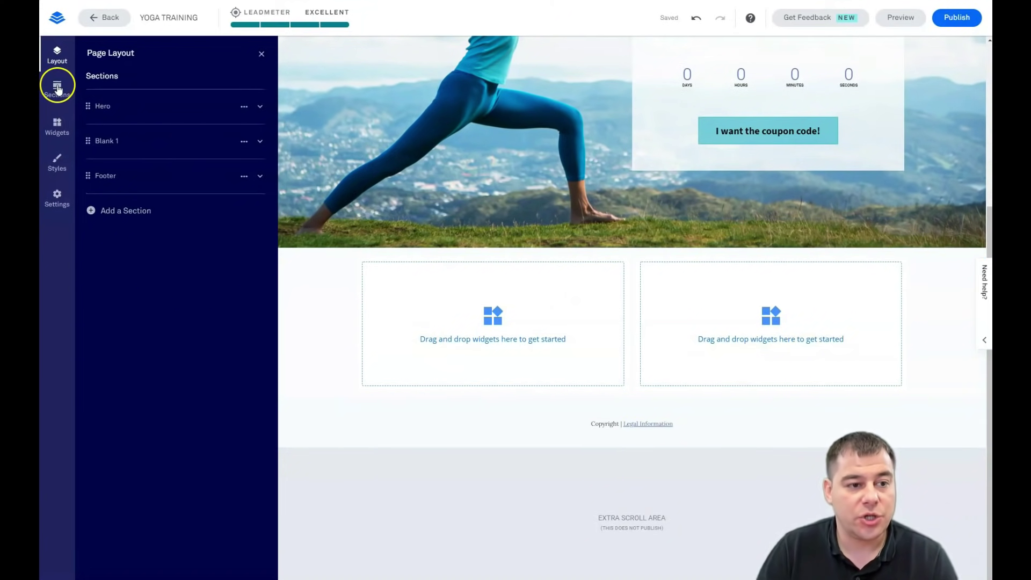
pyautogui.click(58, 127)
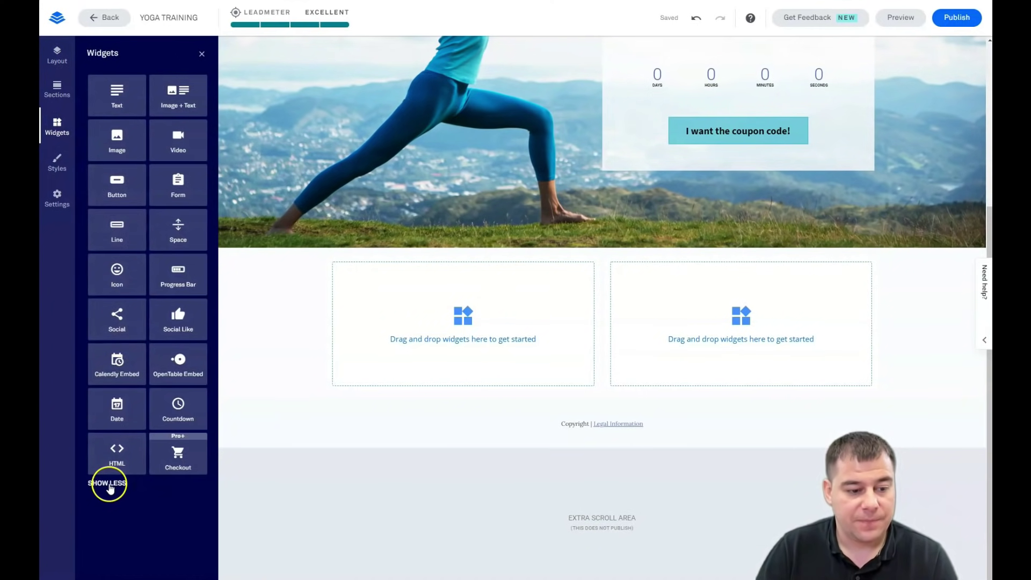
pyautogui.click(107, 483)
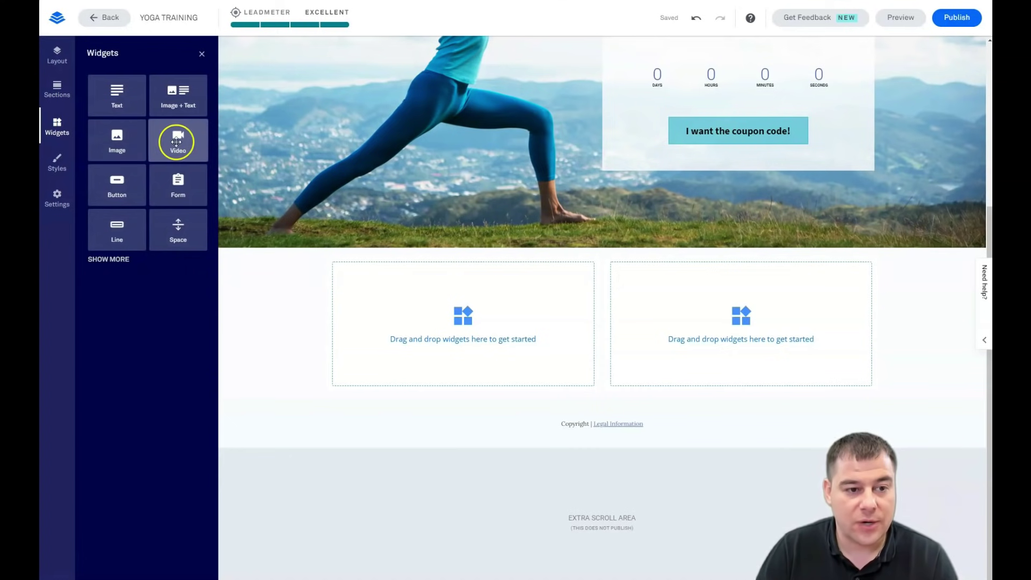
pyautogui.moveTo(177, 136); pyautogui.dragTo(518, 334)
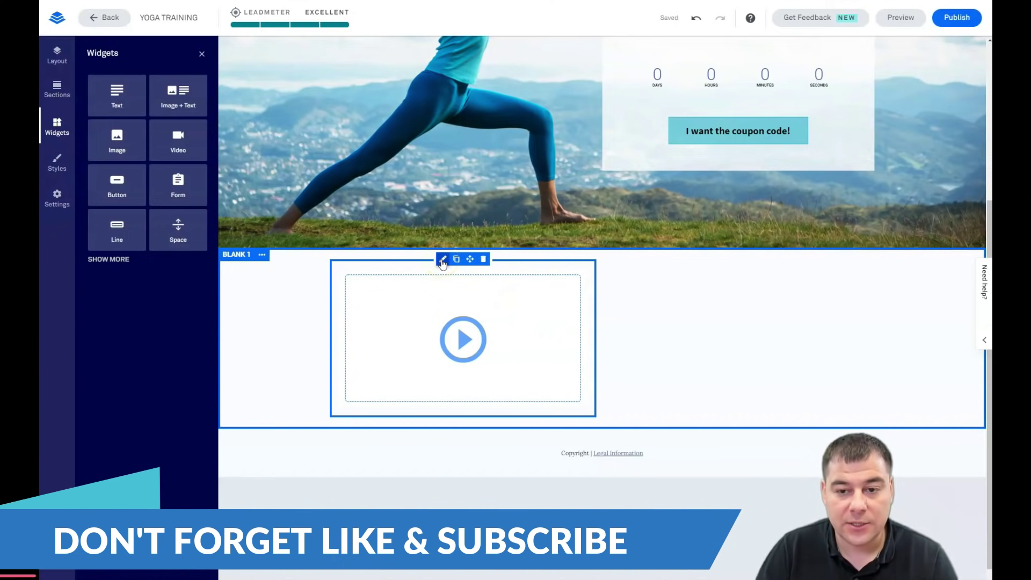
pyautogui.scroll(5, 442, 263)
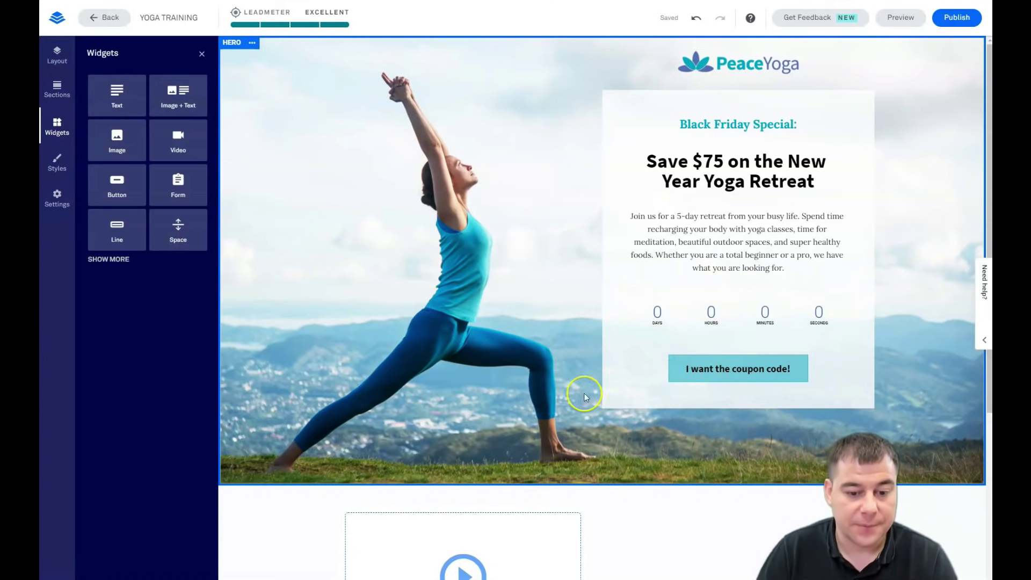
pyautogui.scroll(-5, 534, 336)
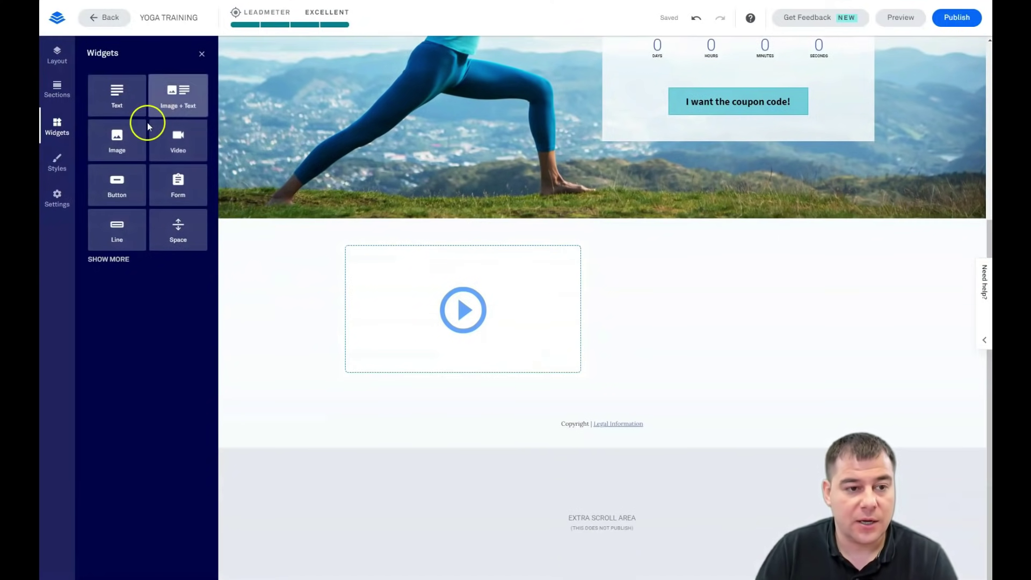
pyautogui.moveTo(100, 189); pyautogui.dragTo(725, 308)
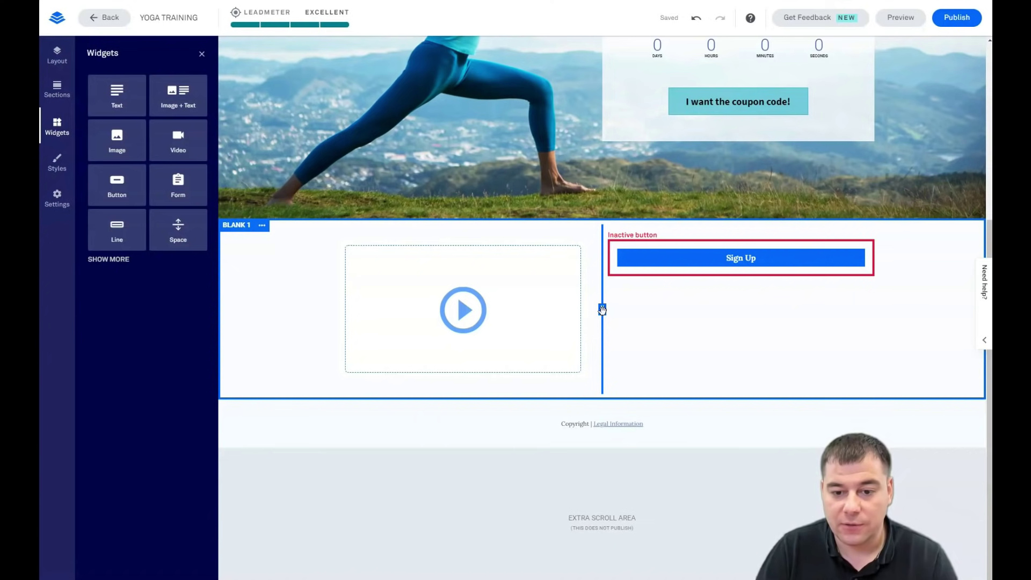
# - Widen the video column to about three quarters of the row and add a Space widget above the Sign Up button
pyautogui.moveTo(638, 311); pyautogui.dragTo(757, 318)
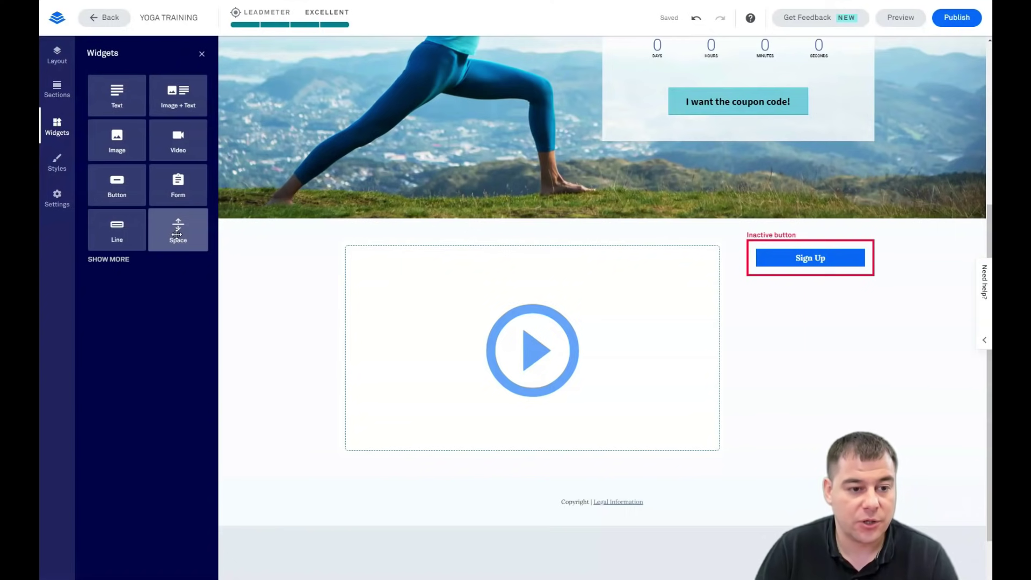
pyautogui.moveTo(175, 232); pyautogui.dragTo(818, 314)
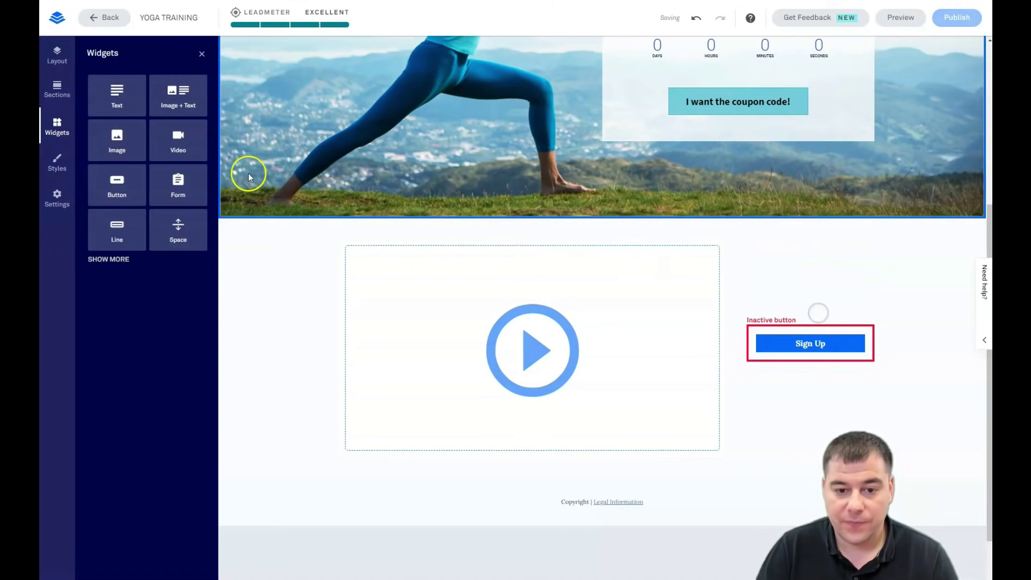
pyautogui.scroll(1, 244, 263)
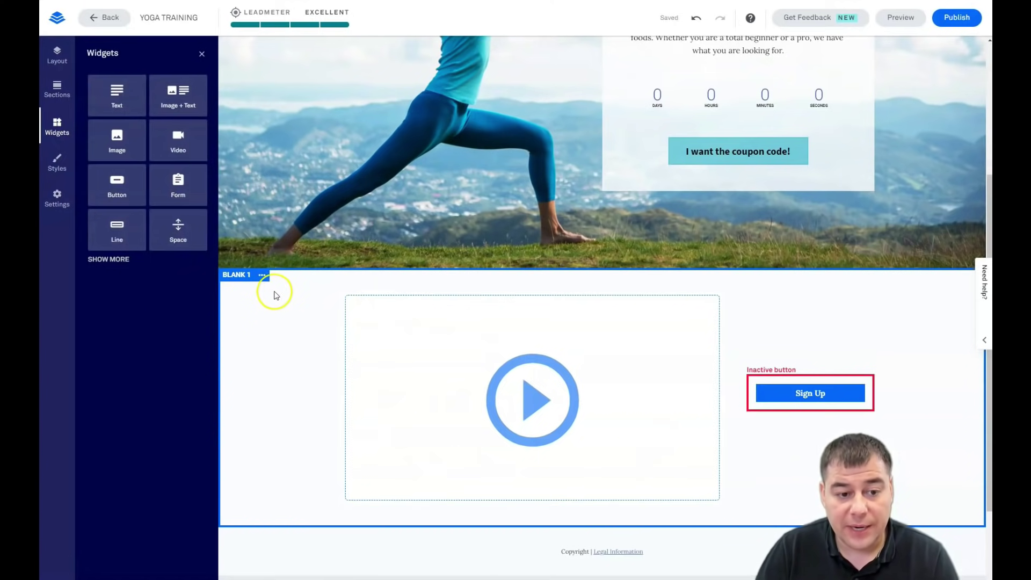
pyautogui.click(202, 54)
# - Open the section settings of the Blank 1 section
pyautogui.scroll(3, 161, 287)
pyautogui.scroll(-4, 156, 285)
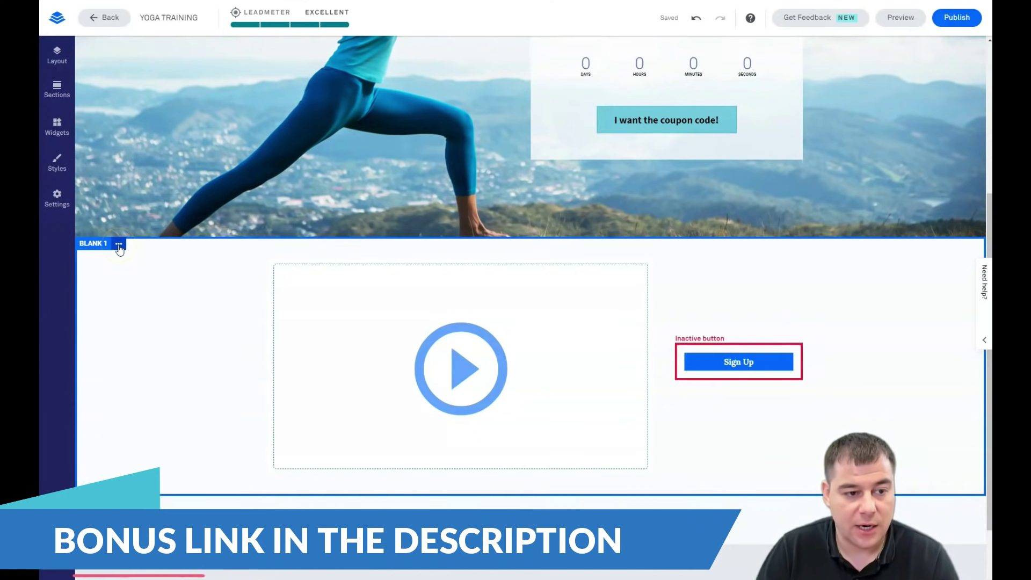
pyautogui.click(119, 245)
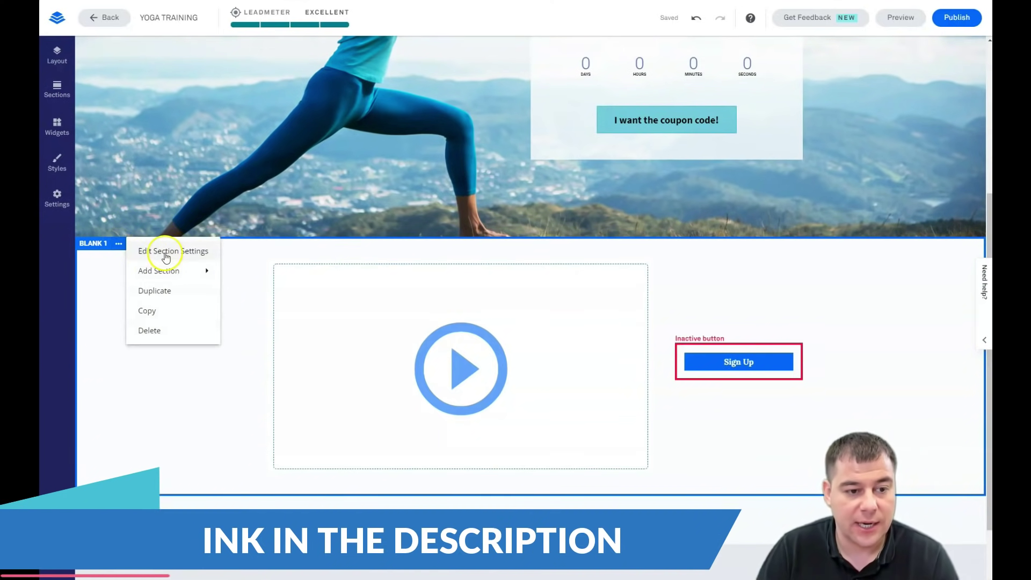
pyautogui.moveTo(187, 274)
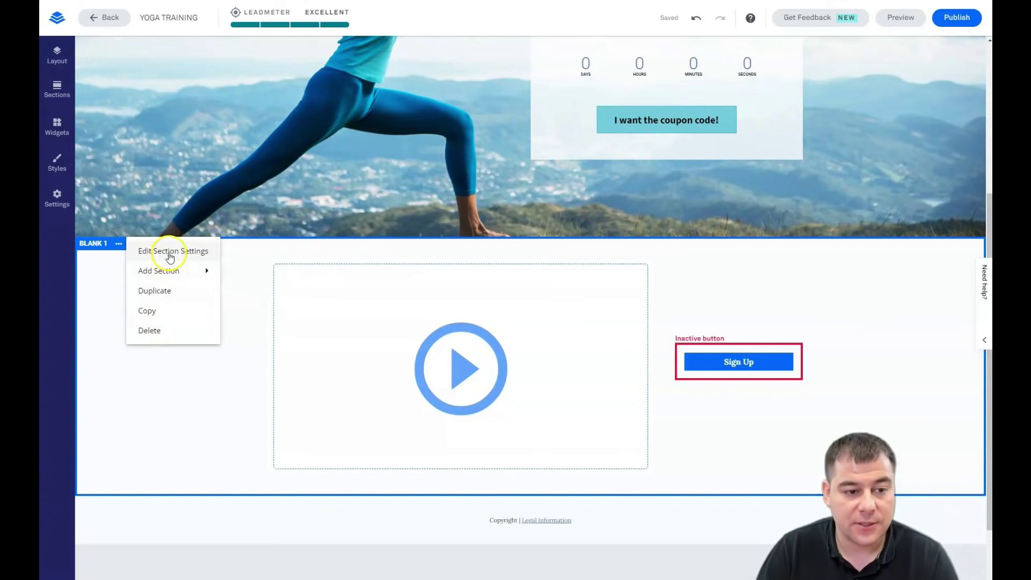
pyautogui.click(166, 257)
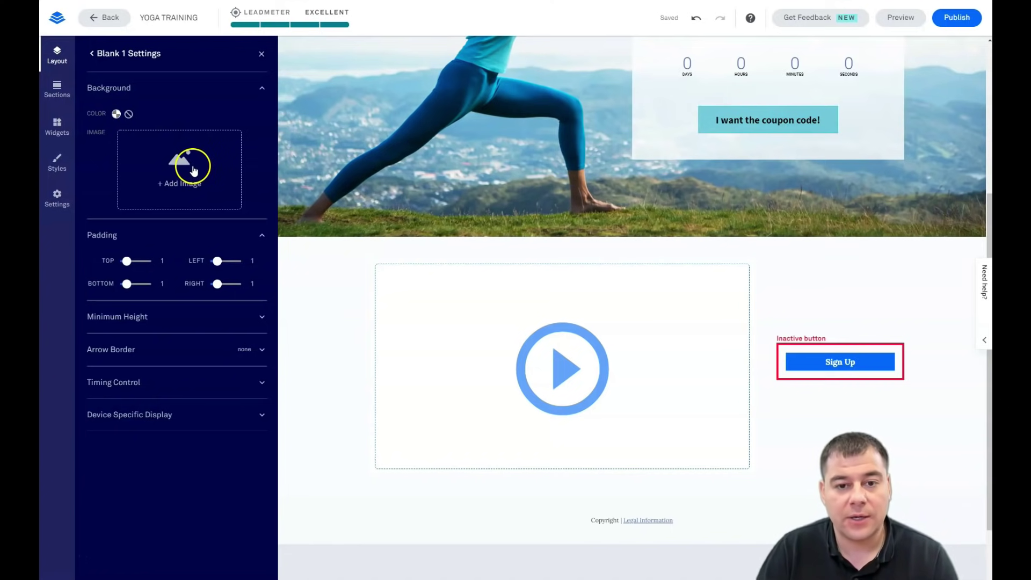
# - Set the Blank 1 section's background to the custom teal color 46848B at 55% opacity
pyautogui.click(115, 114)
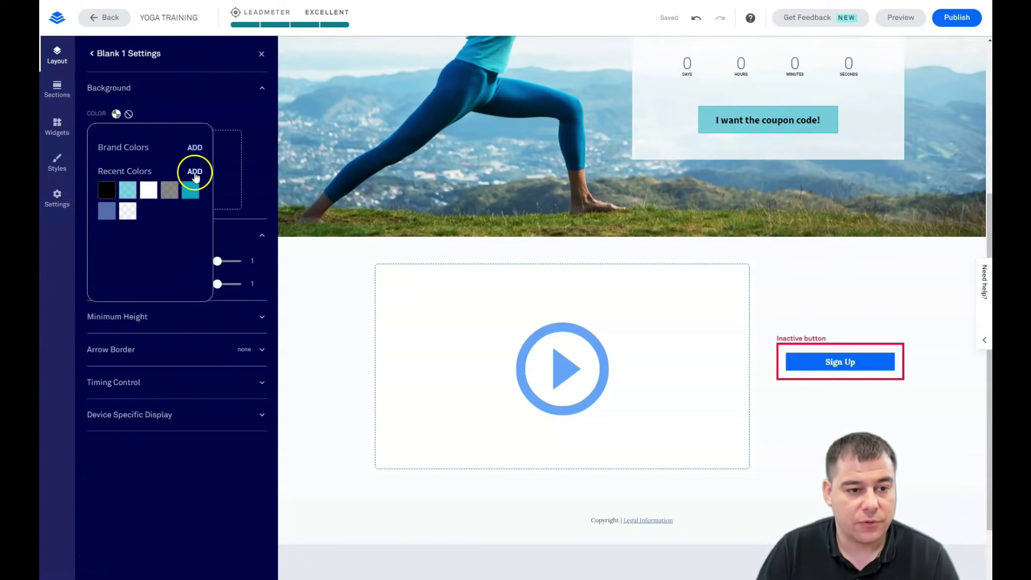
pyautogui.click(195, 173)
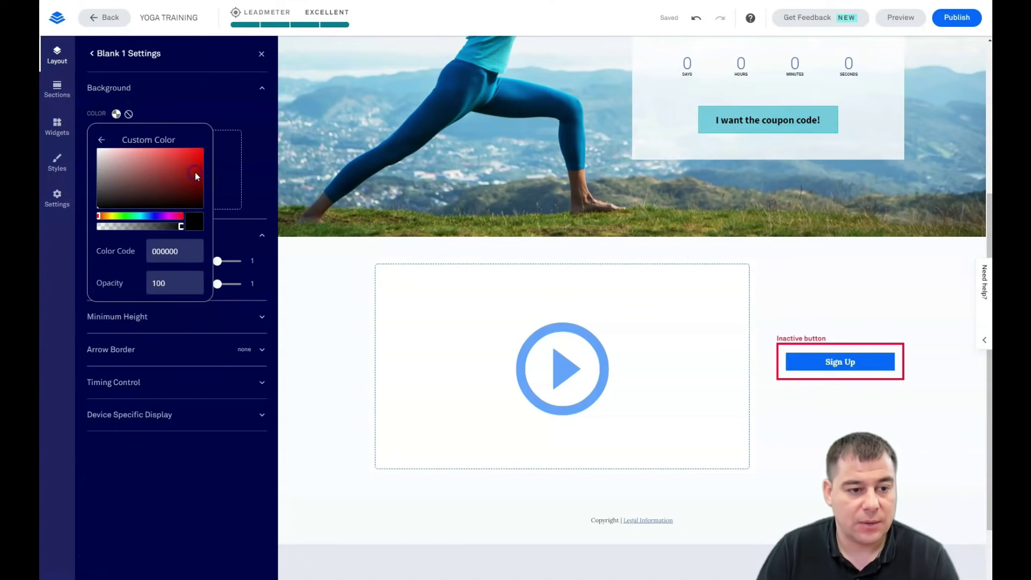
pyautogui.click(141, 217)
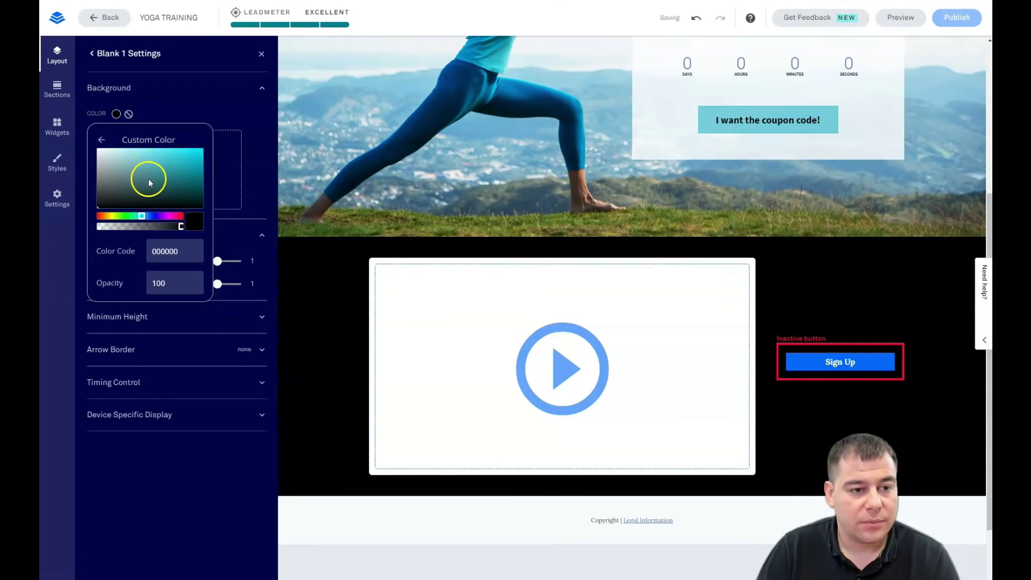
pyautogui.click(150, 176)
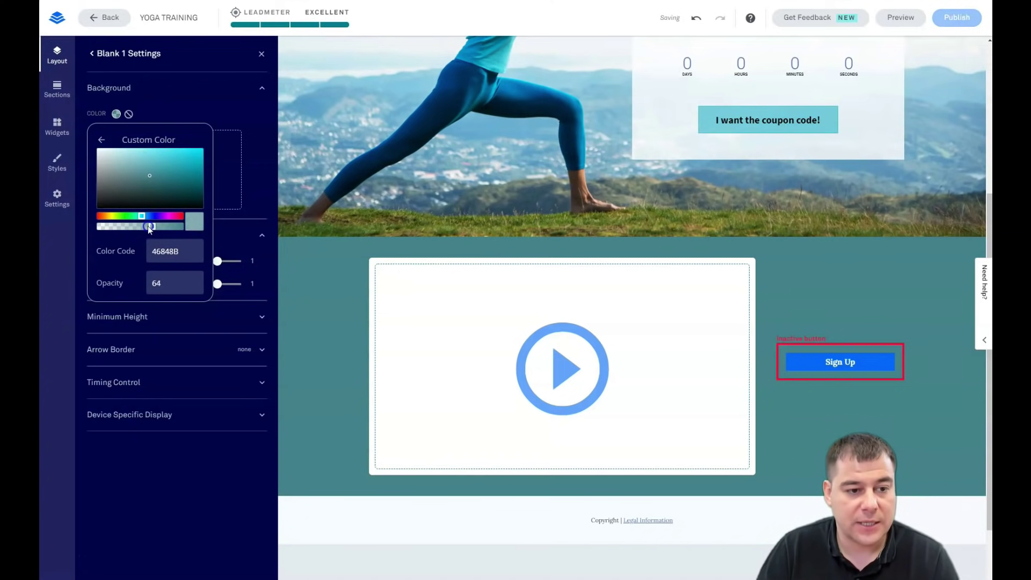
pyautogui.moveTo(152, 227); pyautogui.dragTo(148, 226)
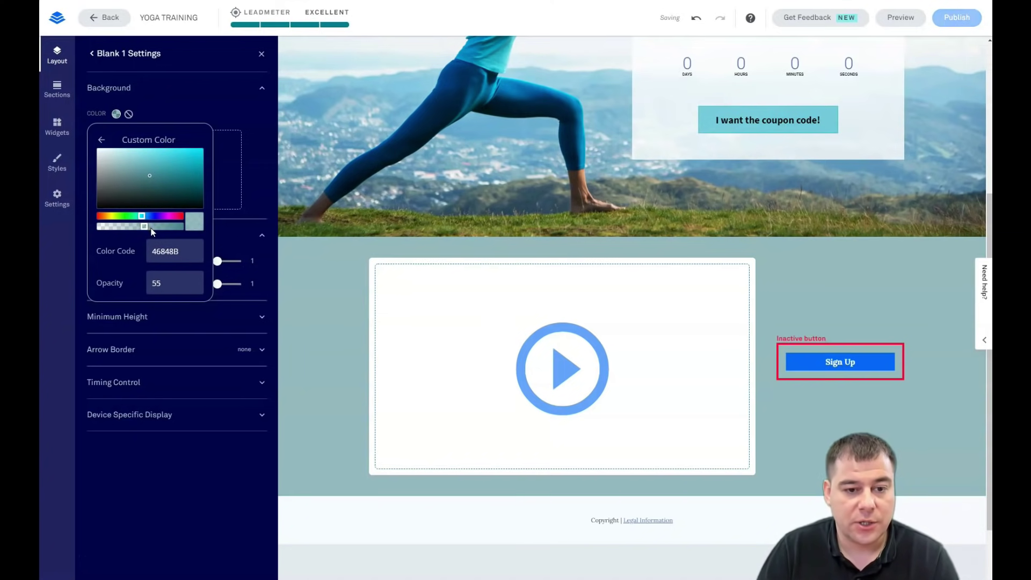
pyautogui.click(709, 119)
pyautogui.click(320, 327)
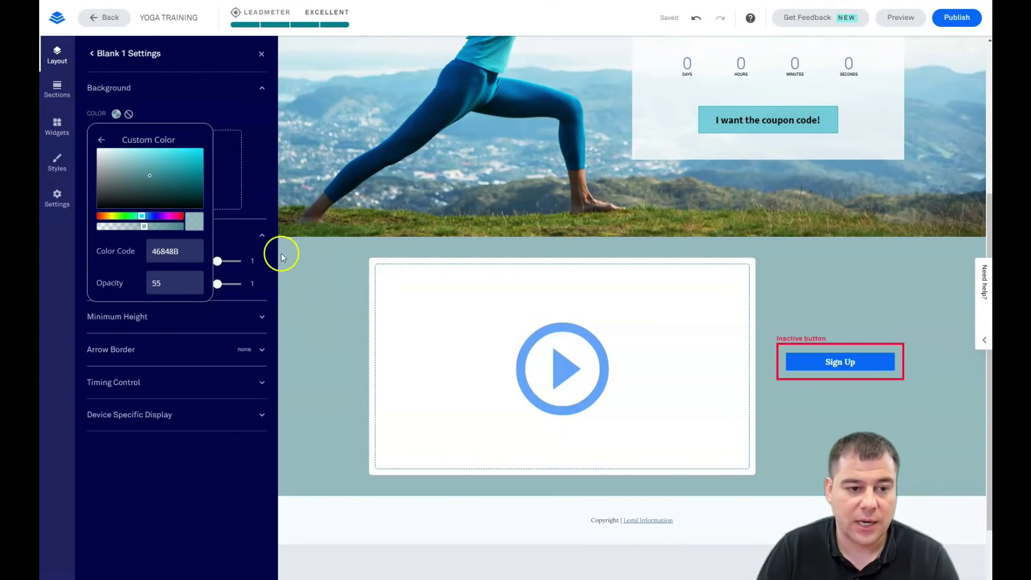
pyautogui.click(210, 99)
# - Review how the recolored video section looks together with the rest of the page
pyautogui.click(477, 361)
pyautogui.scroll(-2, 478, 361)
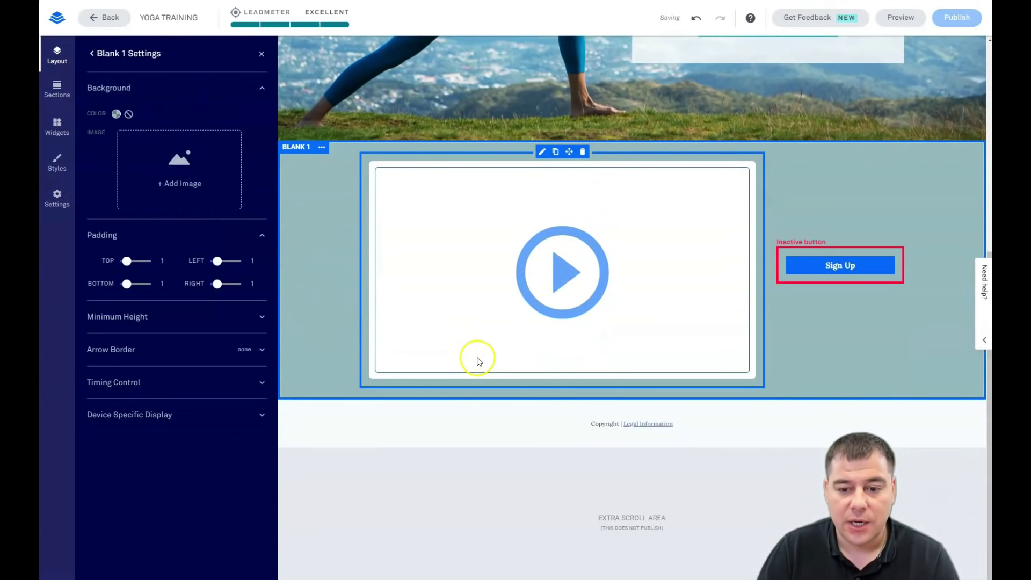
pyautogui.scroll(6, 478, 360)
pyautogui.scroll(-6, 477, 352)
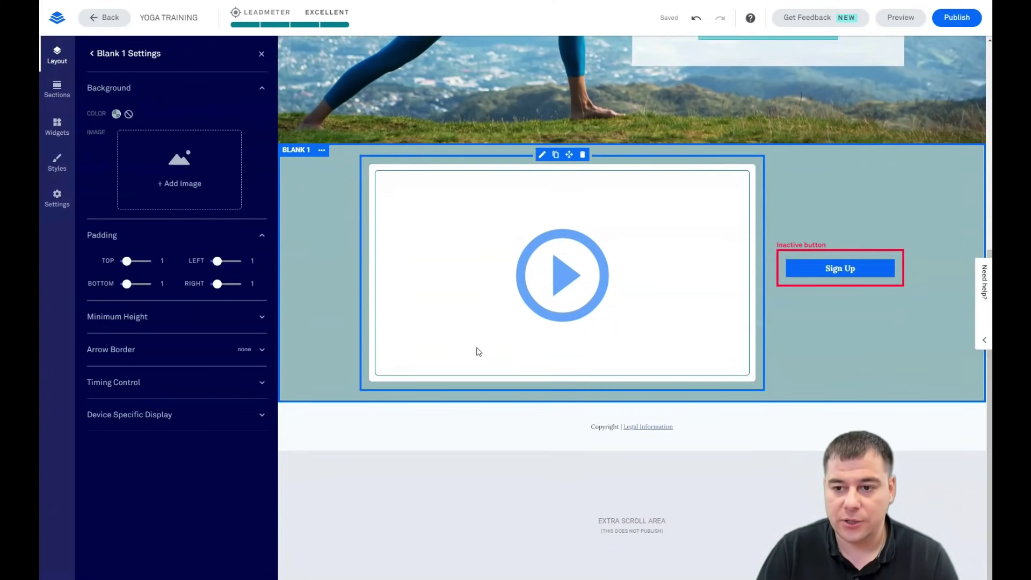
pyautogui.scroll(6, 476, 349)
pyautogui.click(477, 347)
pyautogui.scroll(-5, 456, 318)
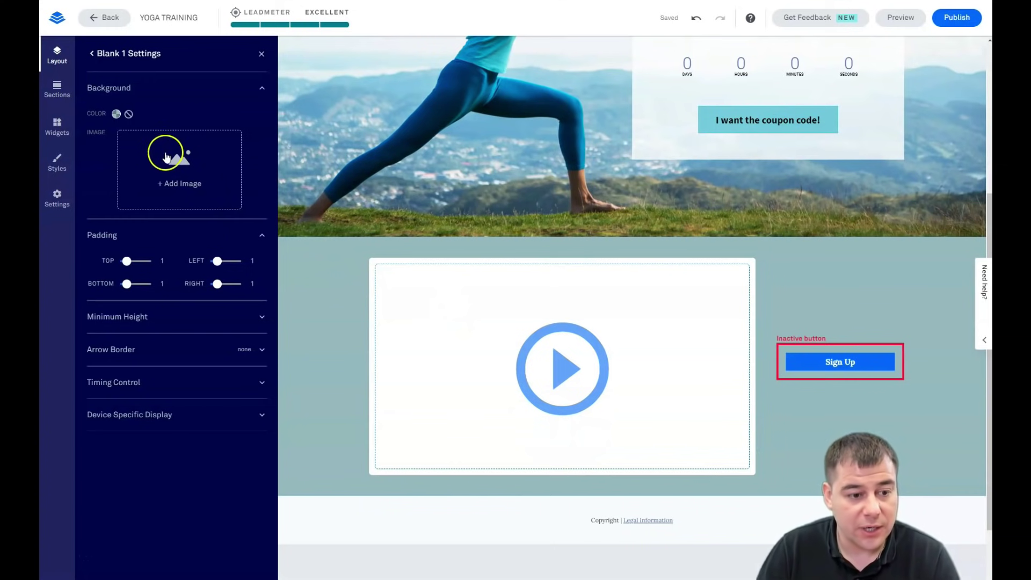
# - Try minimum heights of 50%, 75% and 90% on the Blank 1 section, and return it to Auto
pyautogui.click(264, 319)
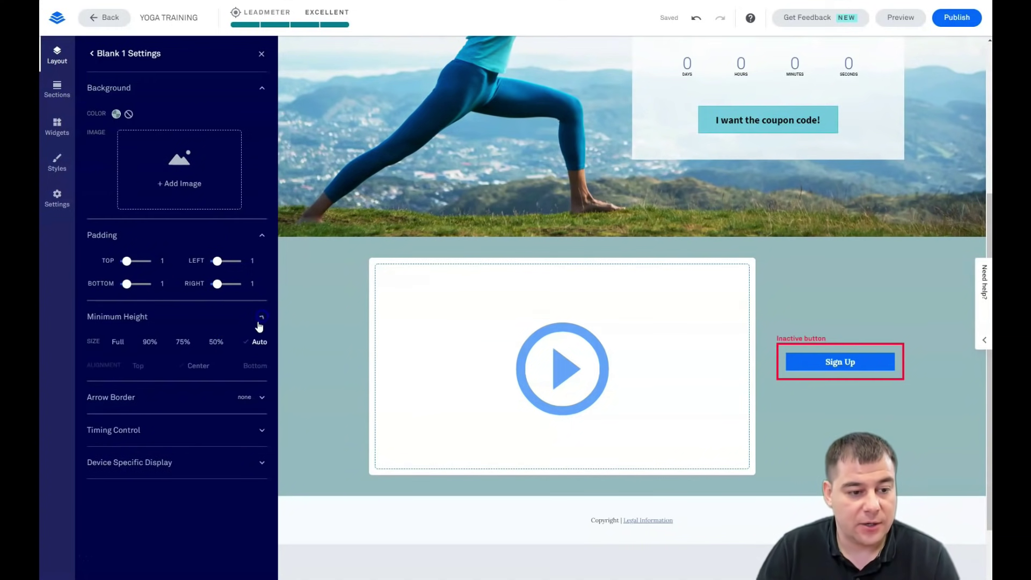
pyautogui.click(216, 343)
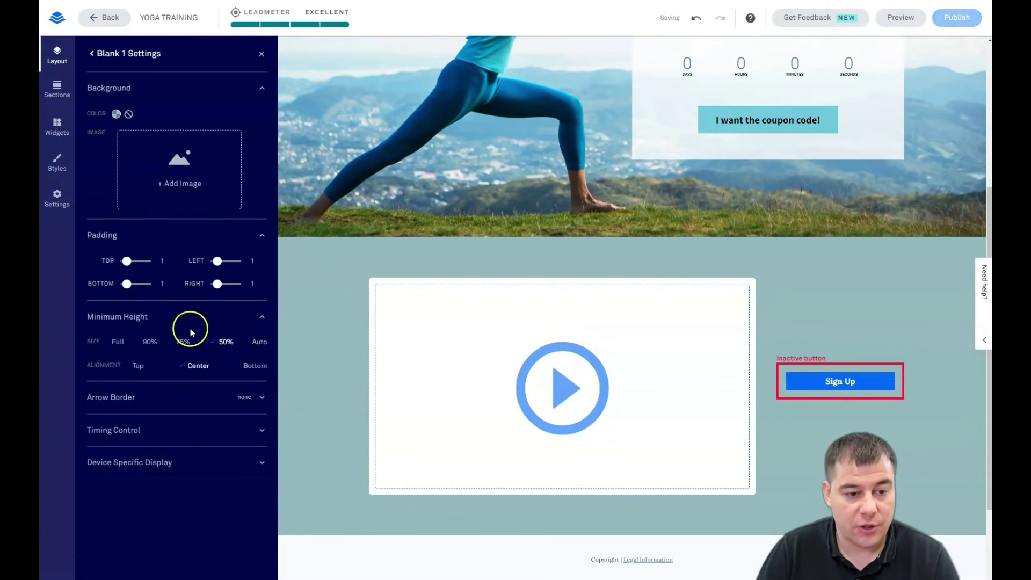
pyautogui.click(182, 343)
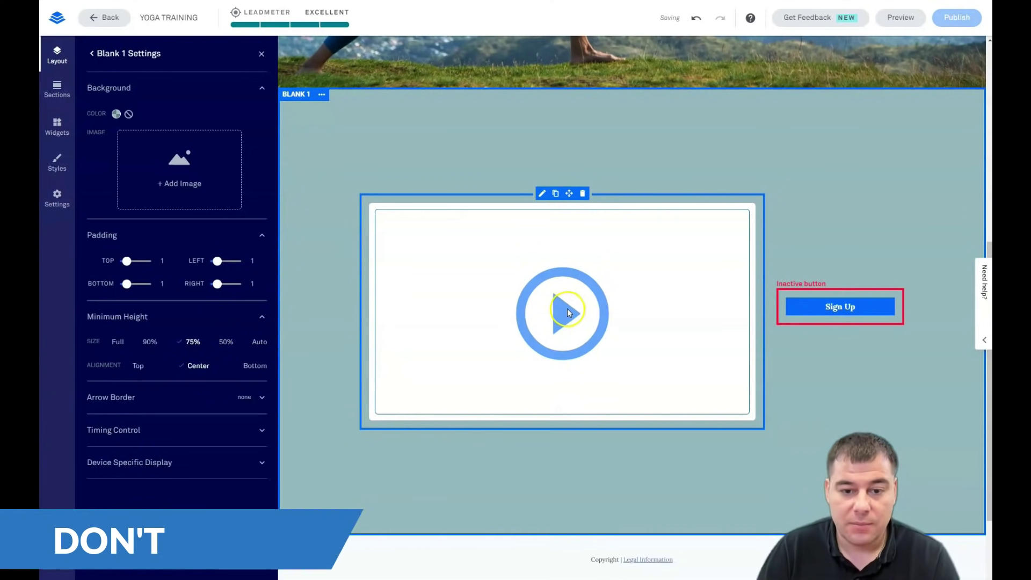
pyautogui.click(152, 344)
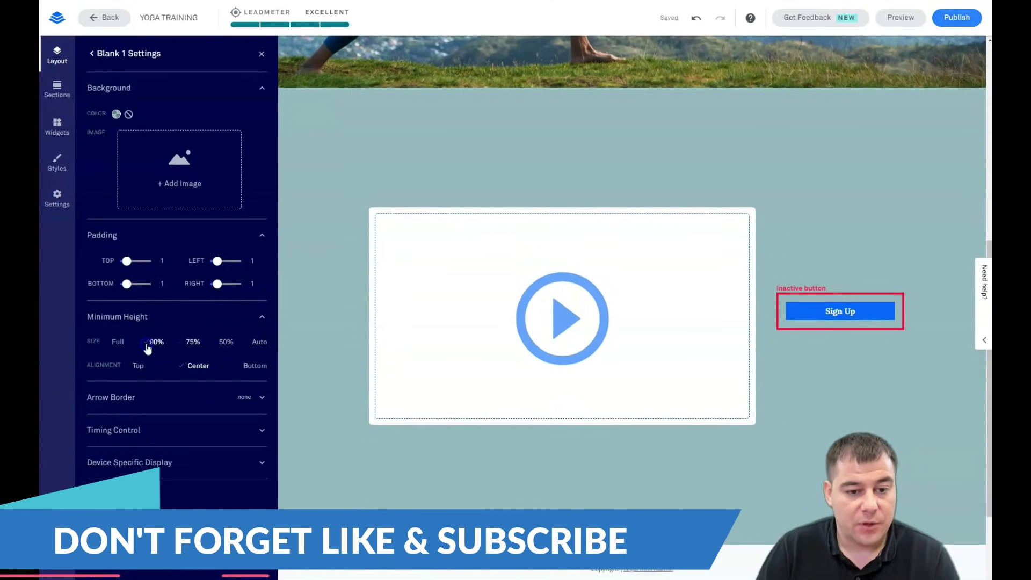
pyautogui.scroll(-3, 321, 293)
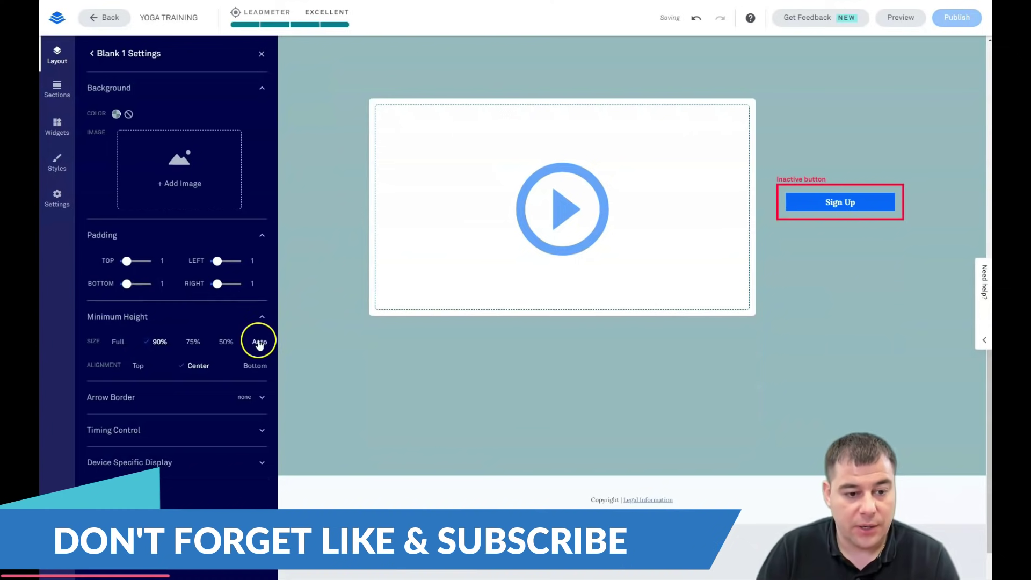
pyautogui.click(259, 342)
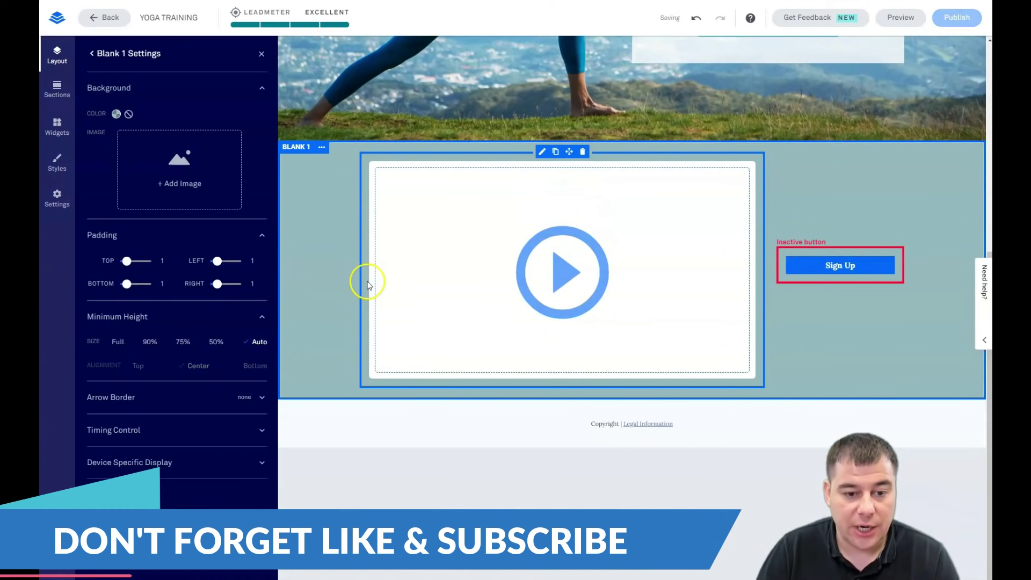
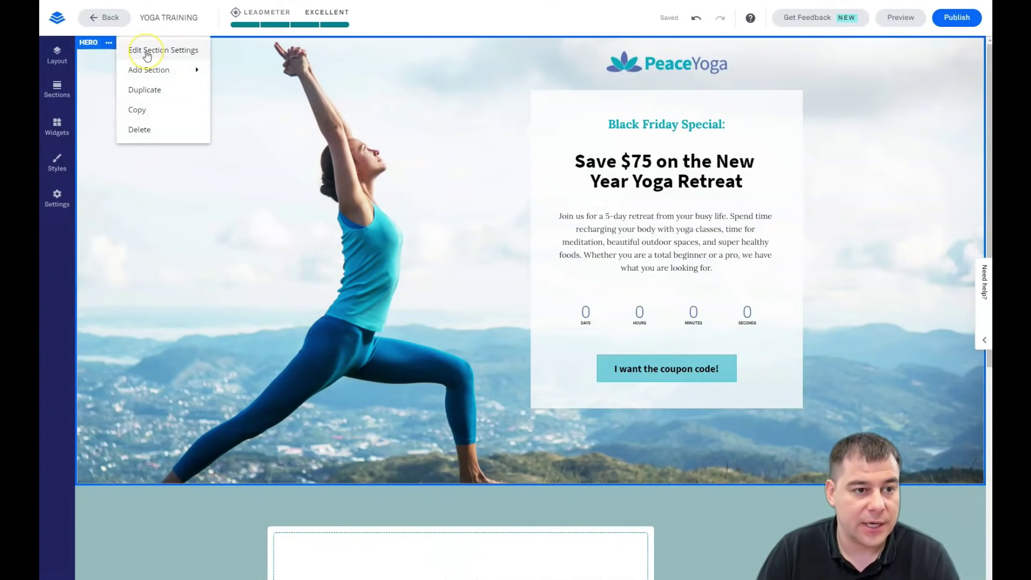
# - Browse premium images for the Hero background, but upload a photo of a woman in a black top and red leggings instead
pyautogui.click(146, 53)
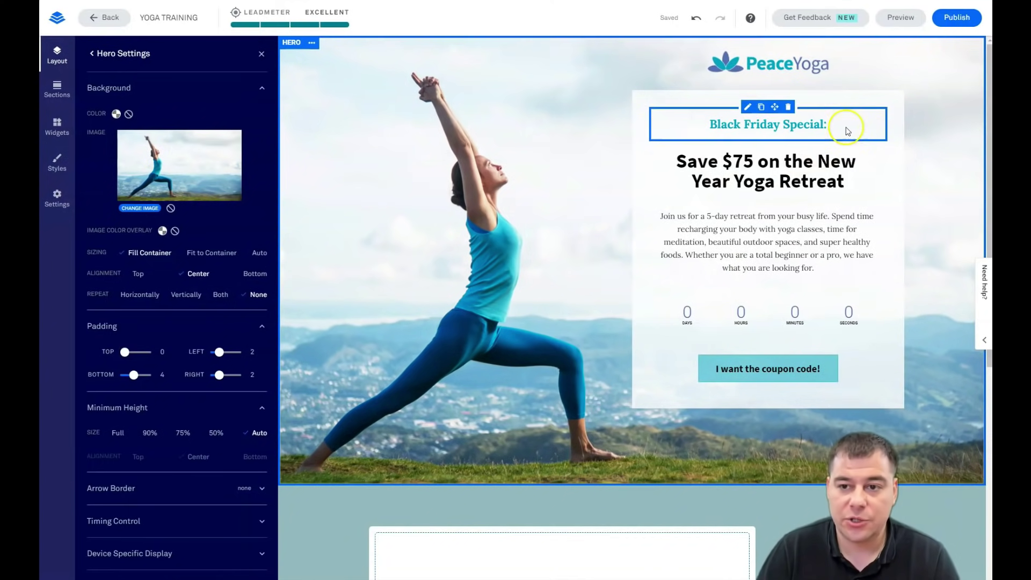
pyautogui.moveTo(796, 63)
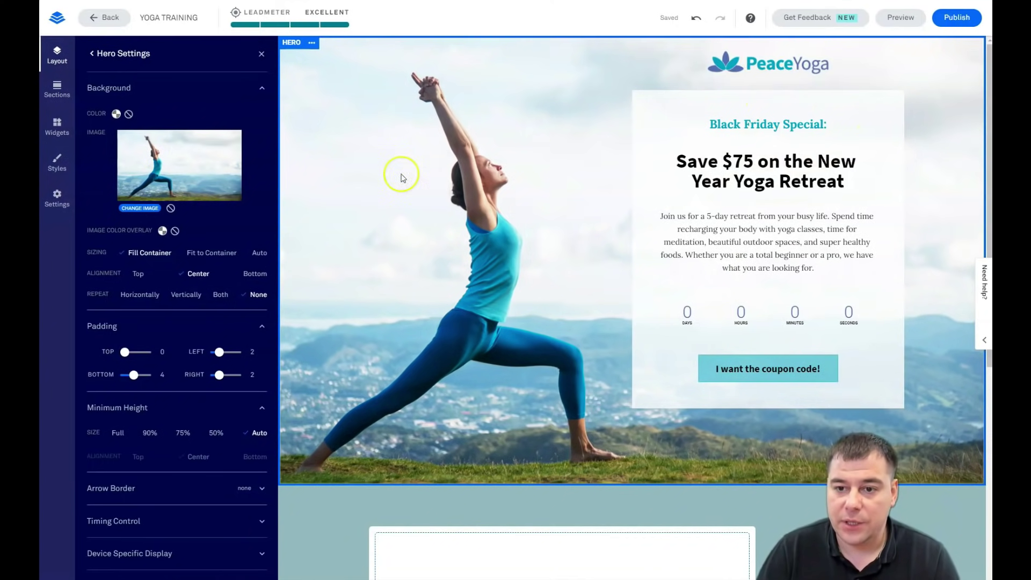
pyautogui.click(133, 208)
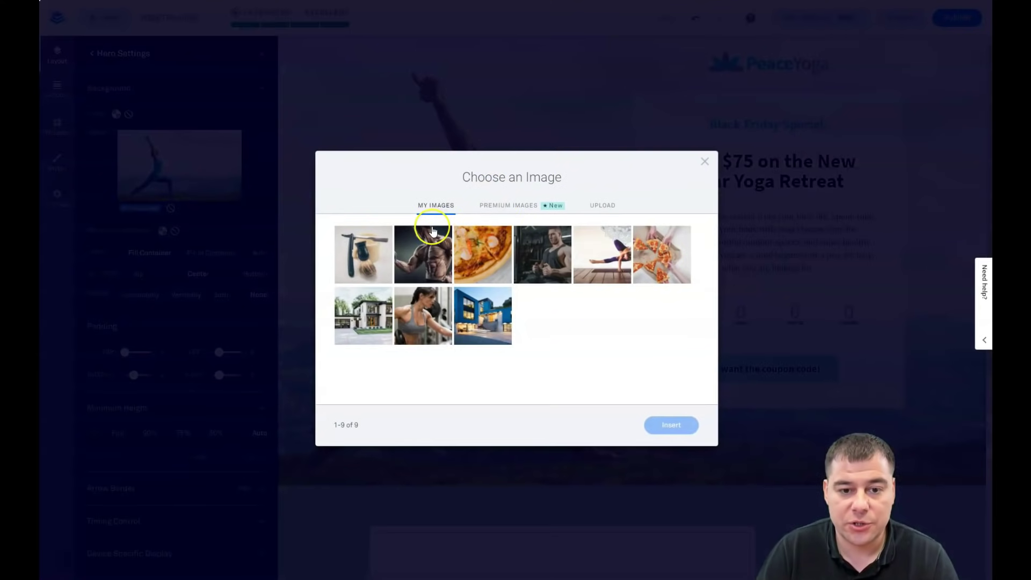
pyautogui.click(506, 205)
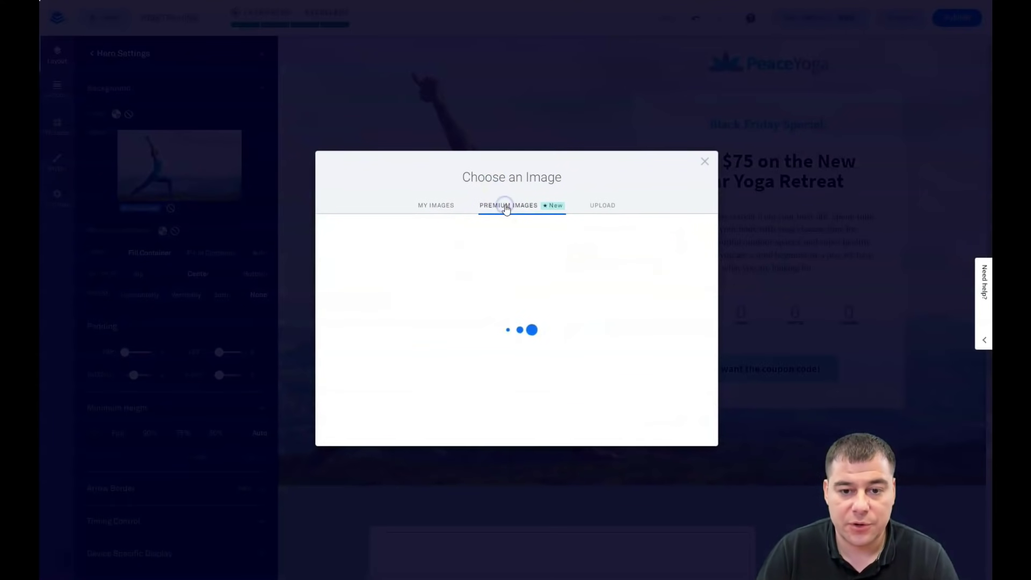
pyautogui.scroll(-5, 522, 333)
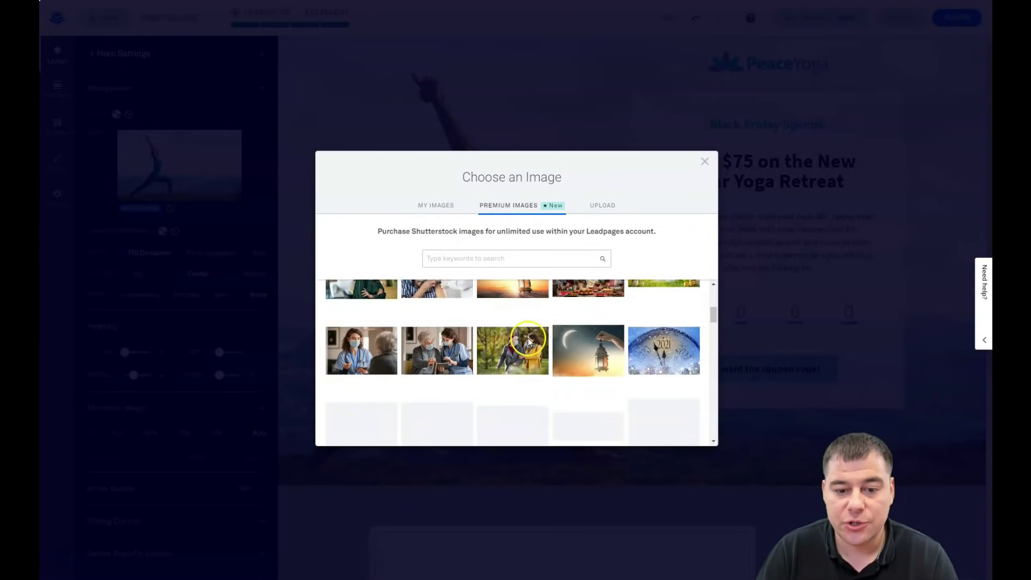
pyautogui.scroll(-2, 521, 347)
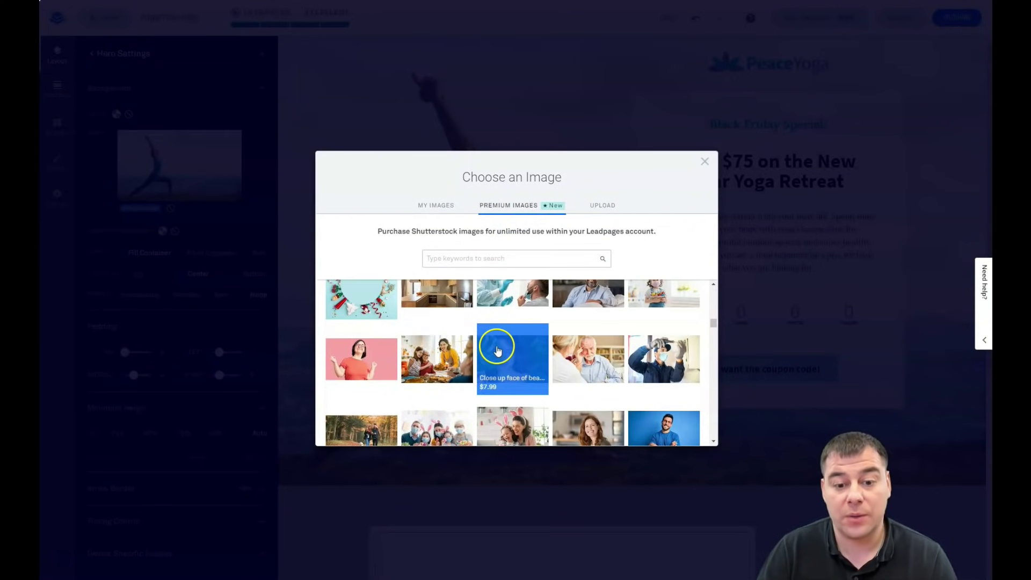
pyautogui.scroll(-1, 497, 346)
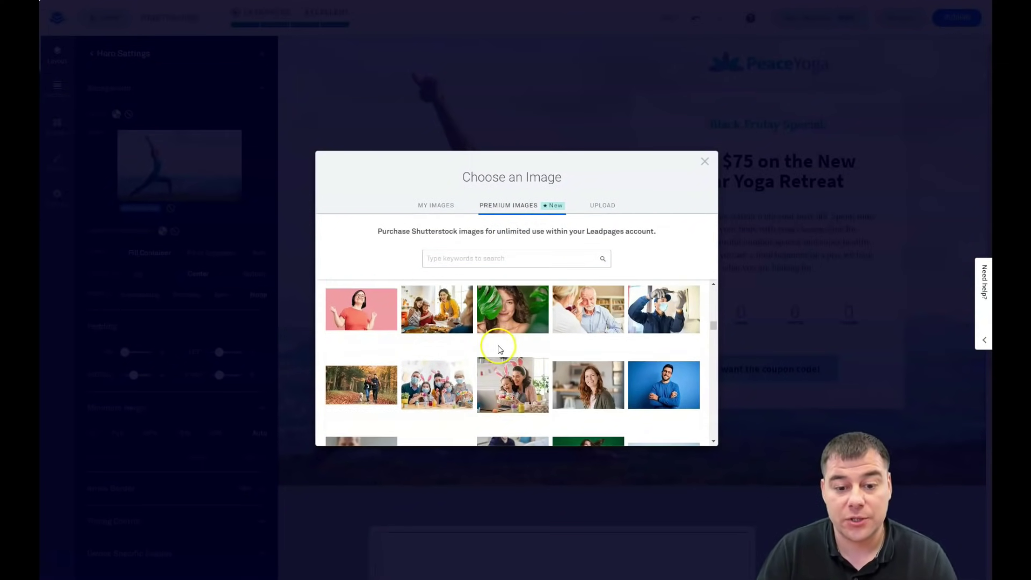
pyautogui.click(599, 207)
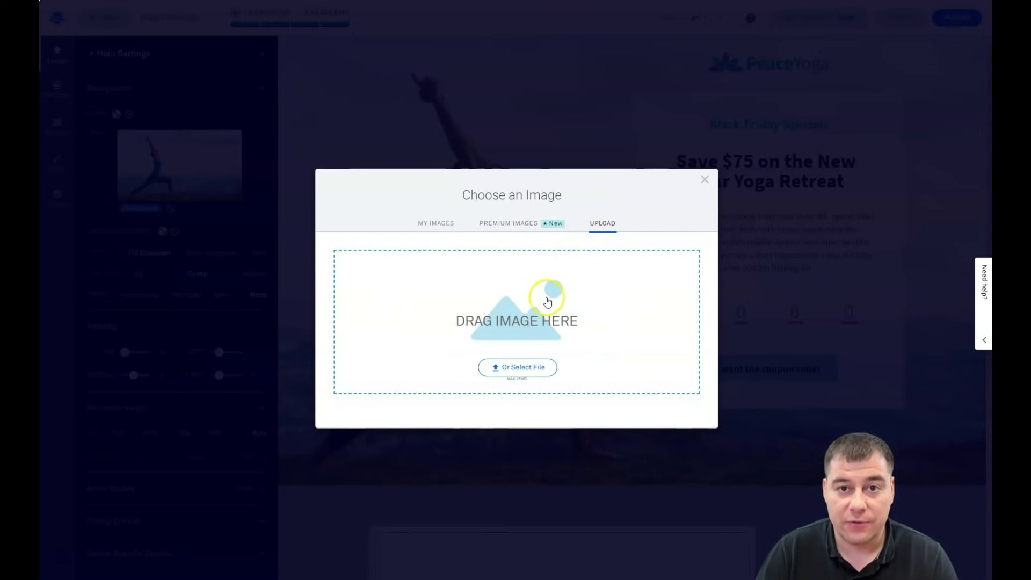
pyautogui.click(515, 368)
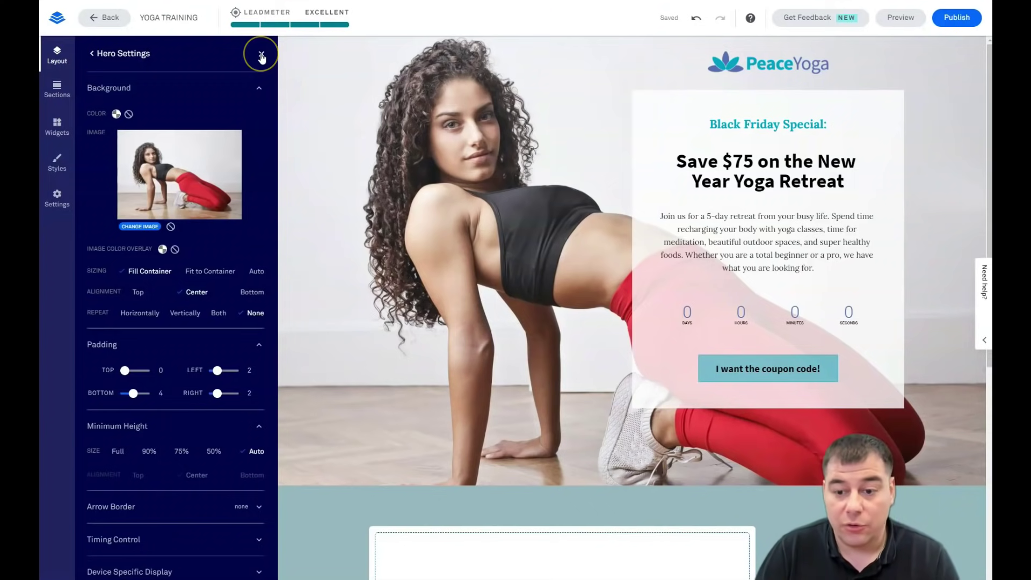
pyautogui.click(261, 56)
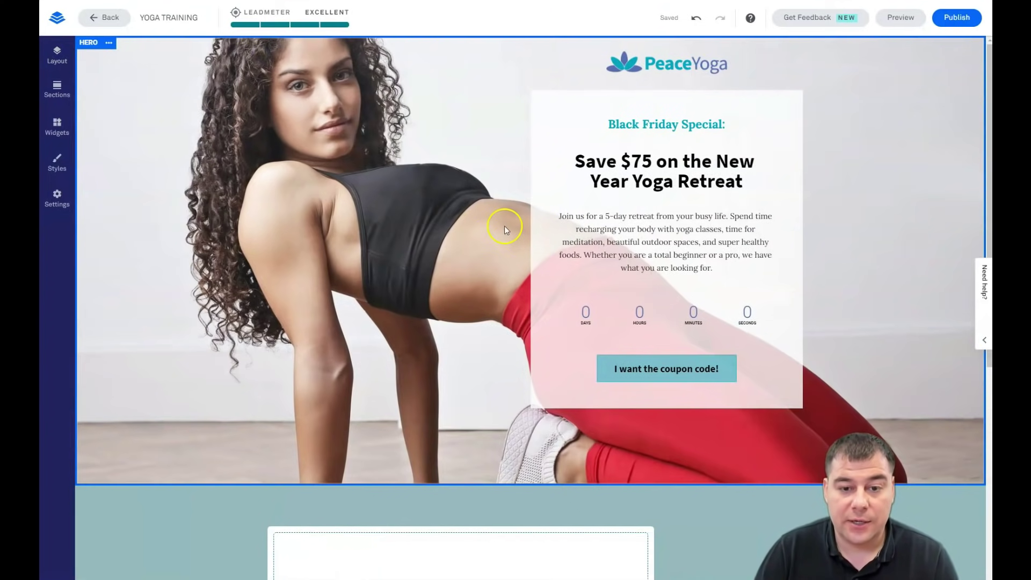
pyautogui.scroll(-5, 505, 228)
pyautogui.scroll(5, 473, 223)
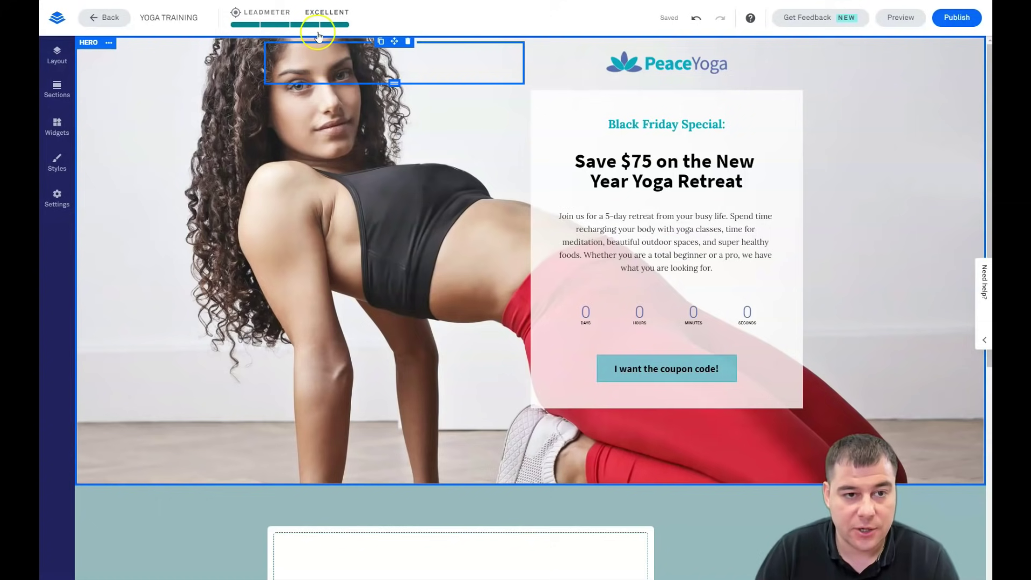
# - Try a 75% minimum height on the Hero section and set it to 90%
pyautogui.click(110, 43)
pyautogui.click(142, 47)
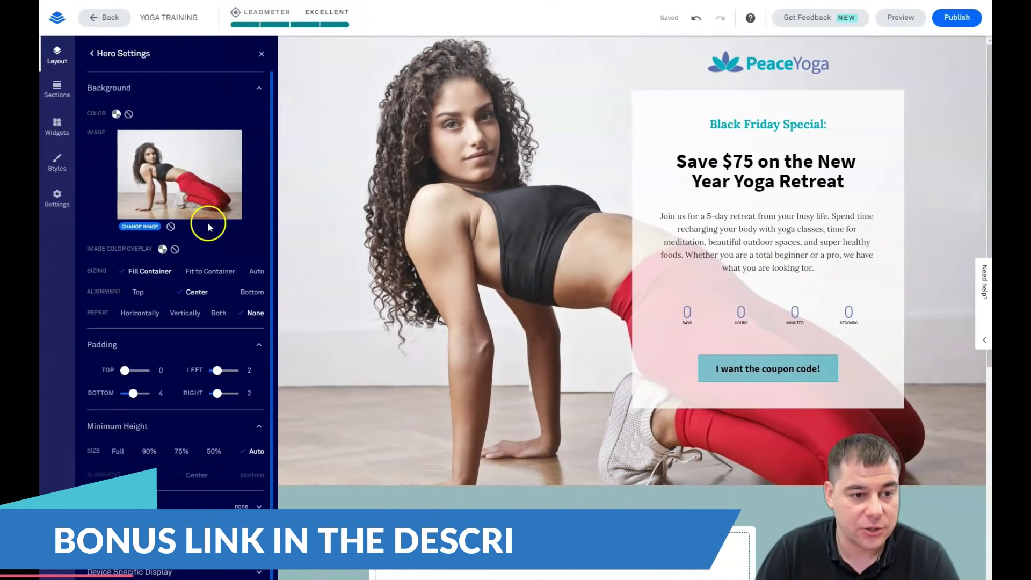
pyautogui.click(180, 452)
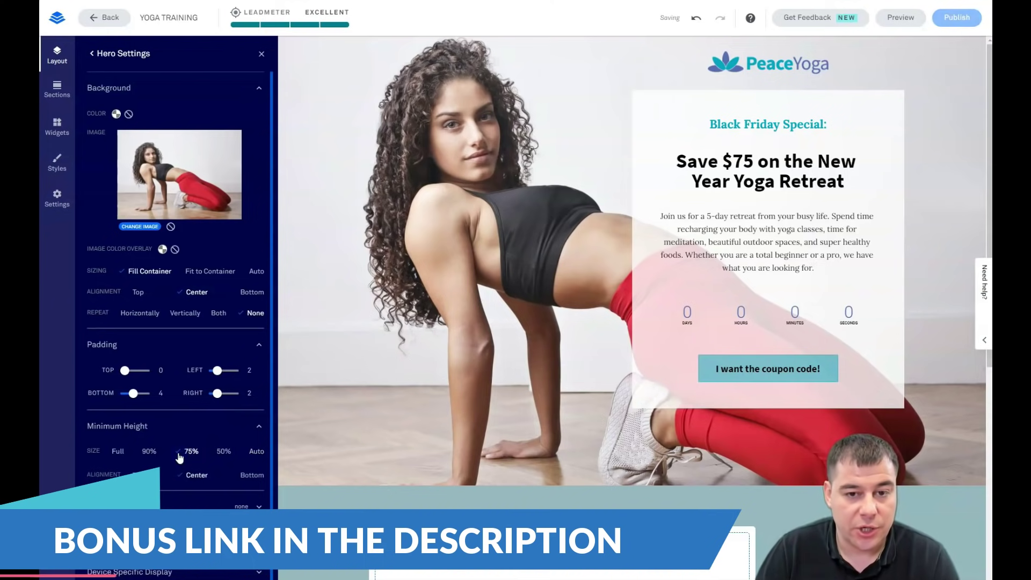
pyautogui.click(149, 452)
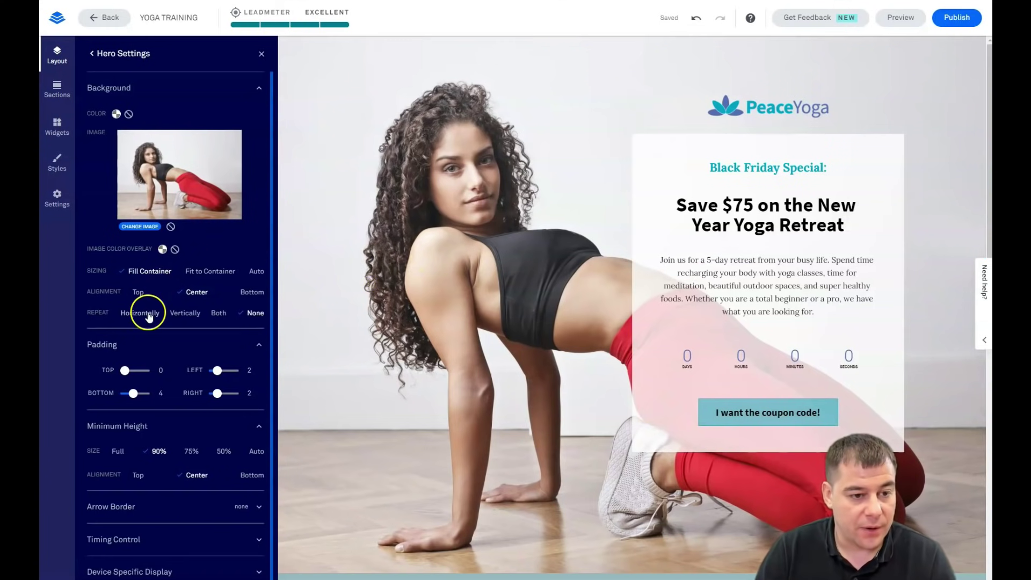
# - Apply an image color overlay of 01AAC2 at 20% opacity to the Hero background and close the section settings
pyautogui.click(162, 250)
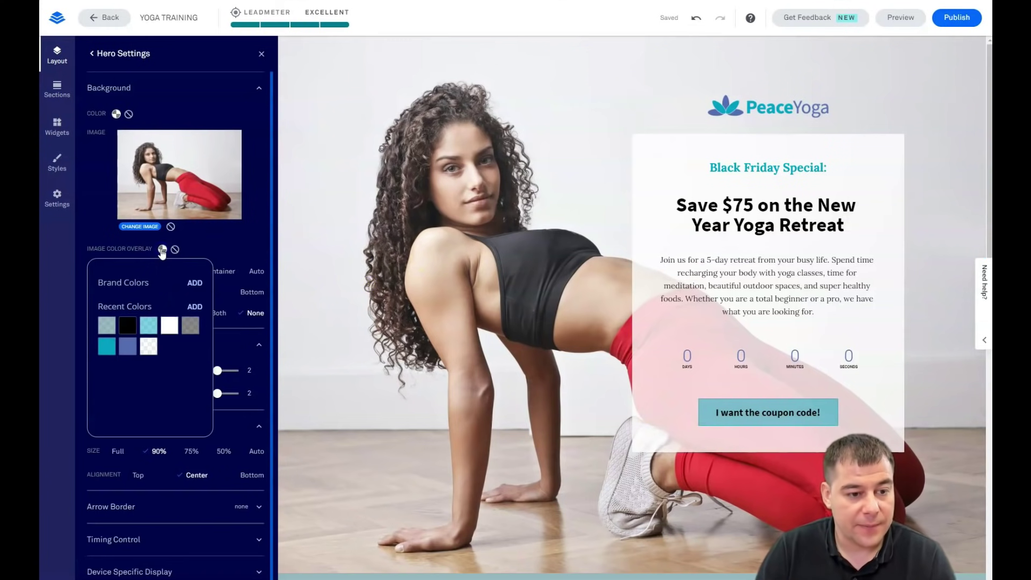
pyautogui.click(148, 325)
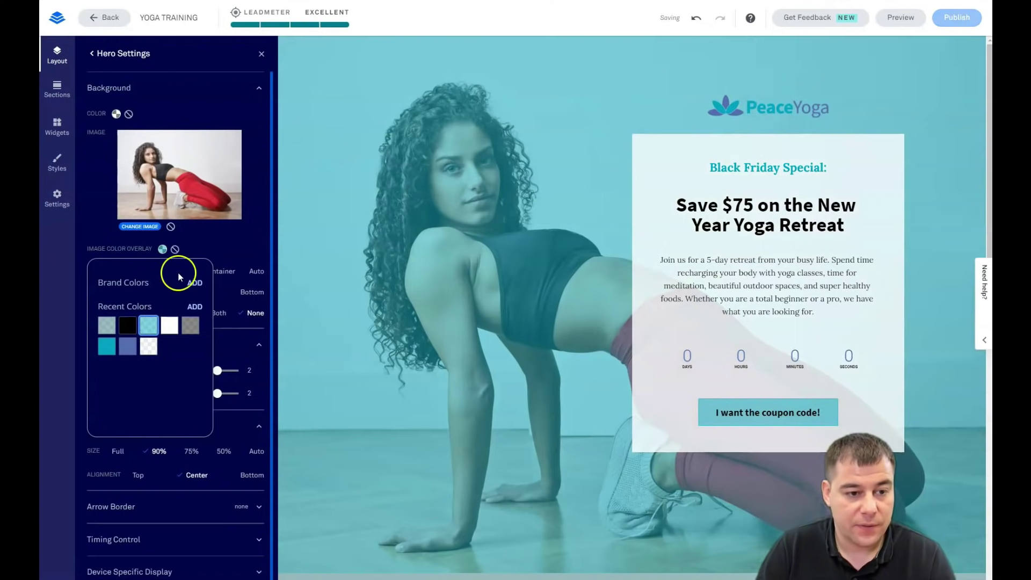
pyautogui.click(193, 307)
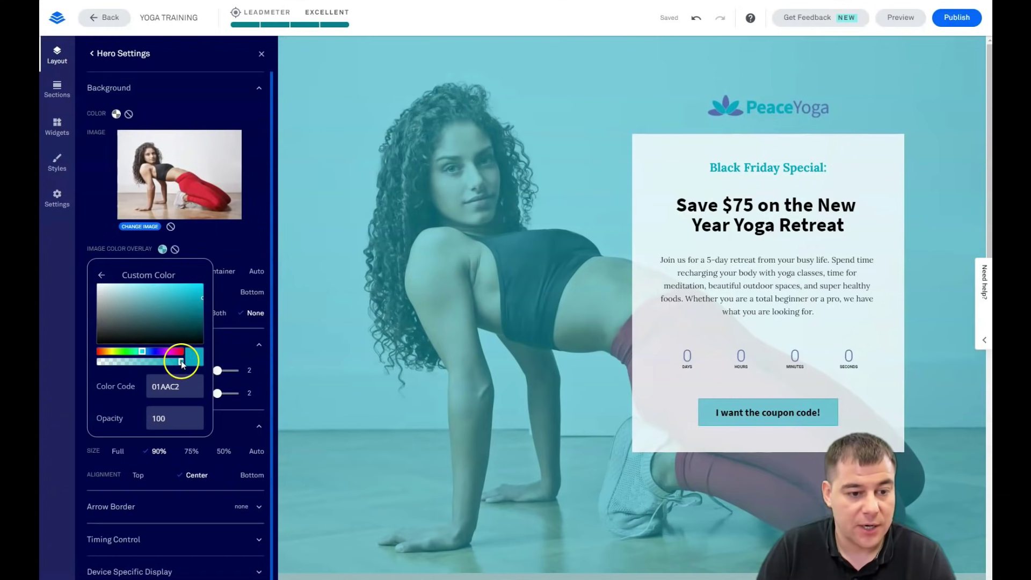
pyautogui.moveTo(182, 360); pyautogui.dragTo(175, 362)
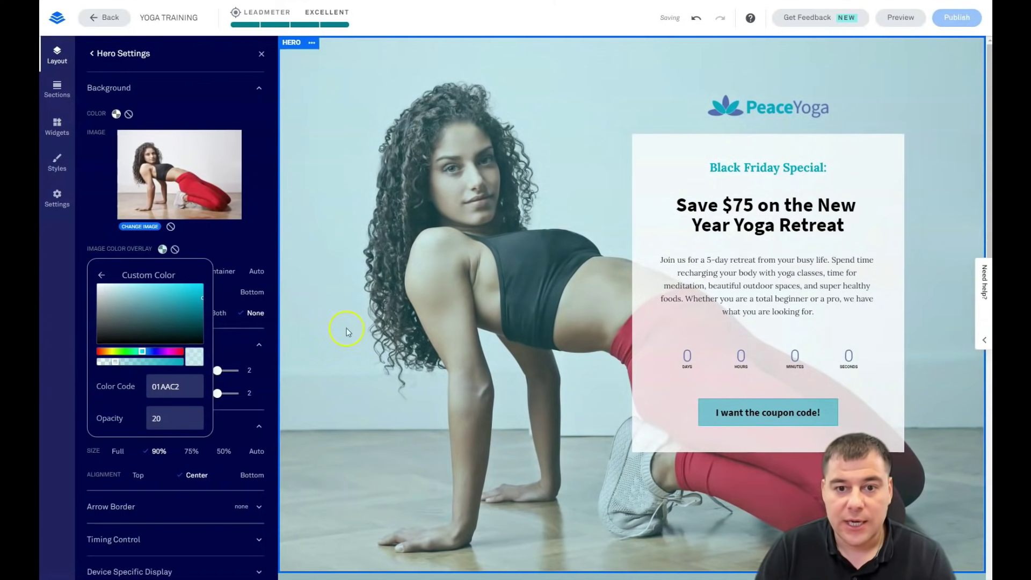
pyautogui.click(262, 53)
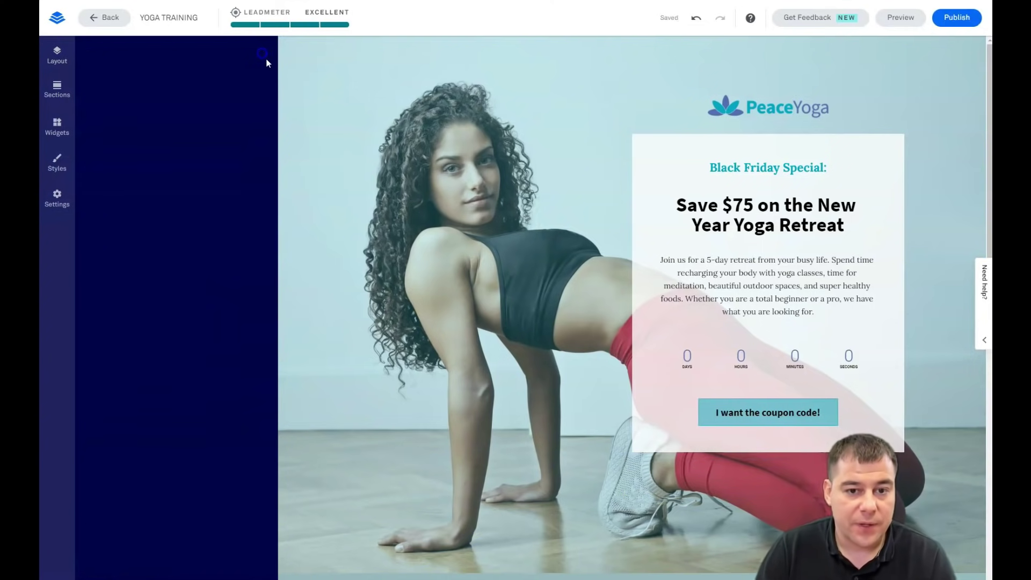
# - Look over the Hero section with its new background and the list of available widgets
pyautogui.scroll(-2, 436, 370)
pyautogui.scroll(2, 436, 369)
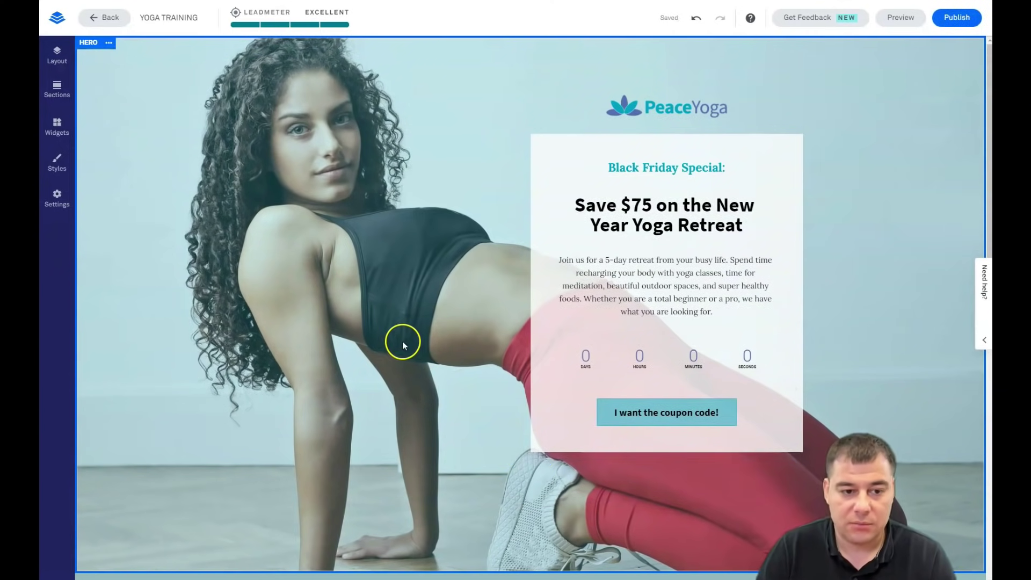
pyautogui.scroll(-3, 421, 327)
pyautogui.scroll(3, 415, 318)
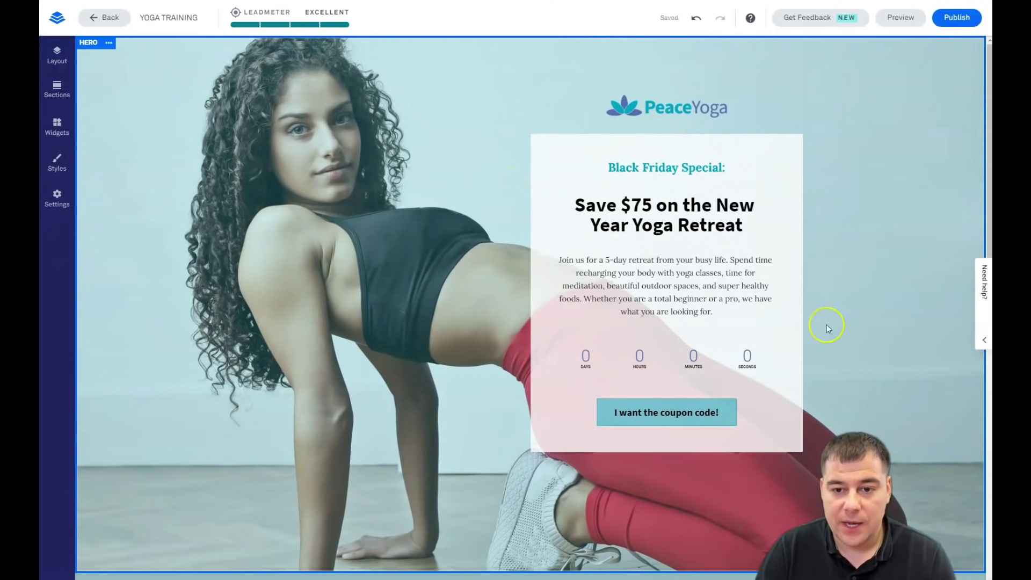
pyautogui.click(58, 130)
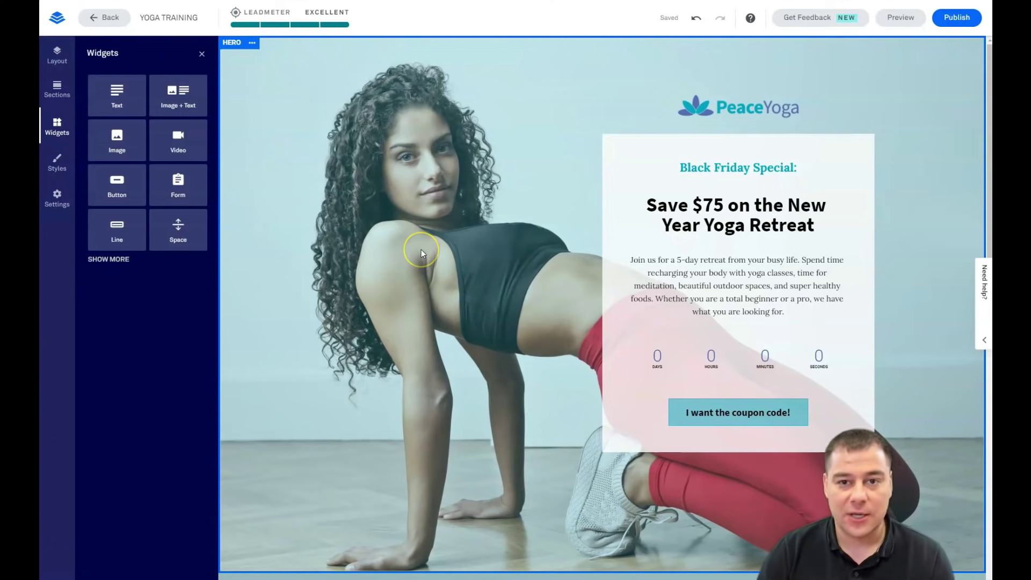
pyautogui.scroll(-1, 421, 250)
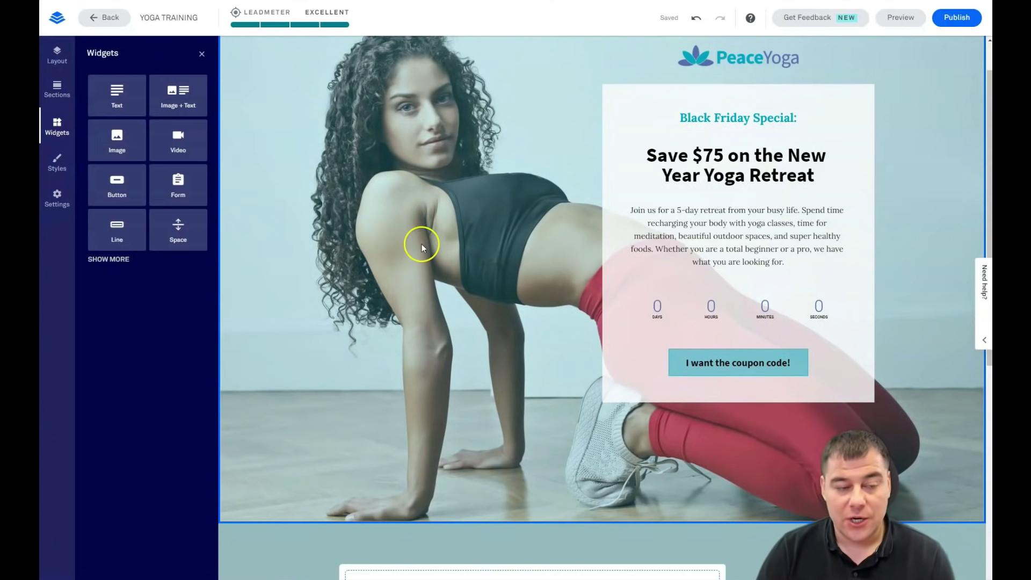
pyautogui.moveTo(754, 350)
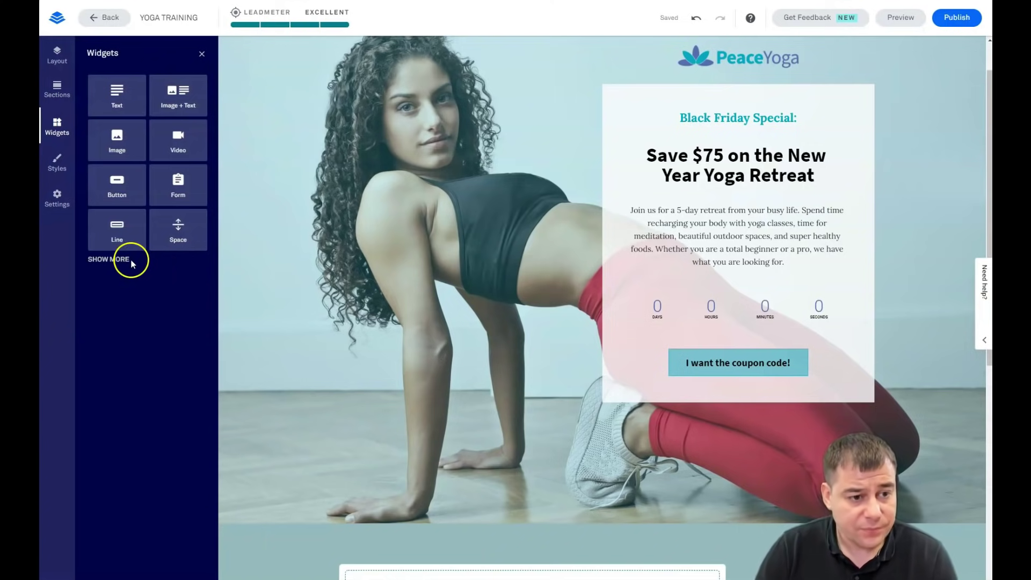
pyautogui.click(202, 54)
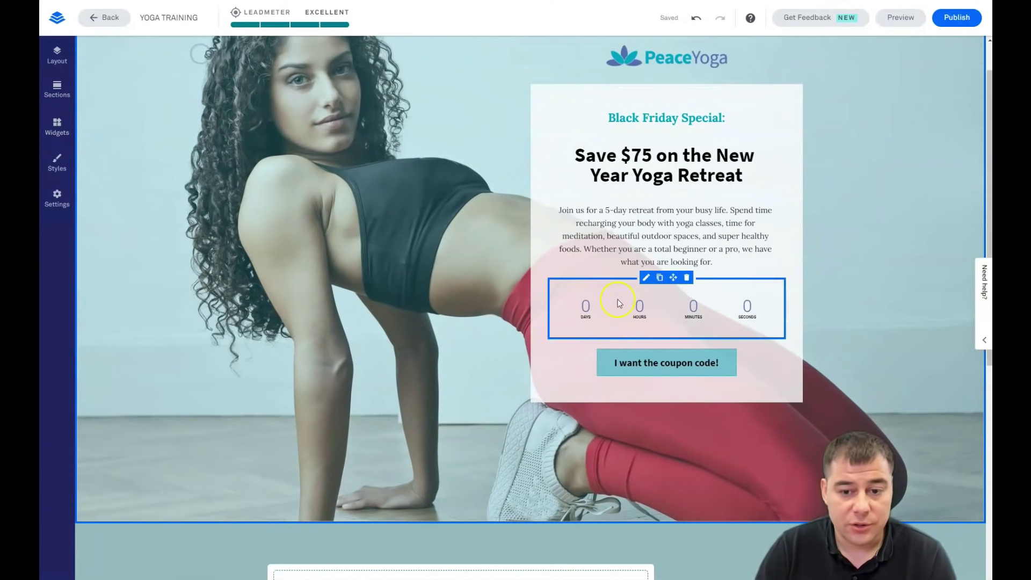
# - Examine the click event options of the "I want the coupon code!" button, including pop-up, Calendly, page section and URL links
pyautogui.scroll(-6, 681, 374)
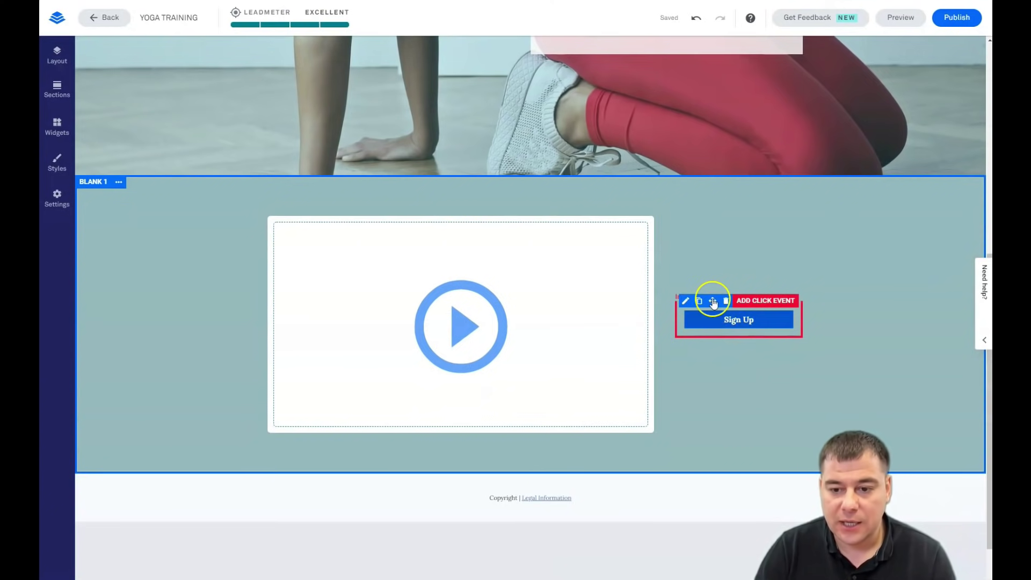
pyautogui.scroll(5, 638, 199)
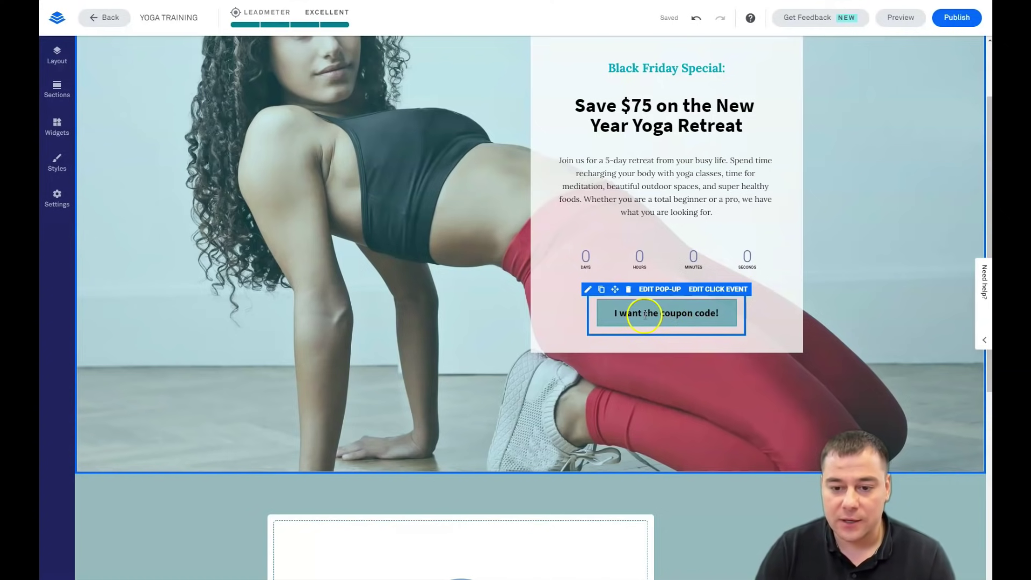
pyautogui.click(709, 290)
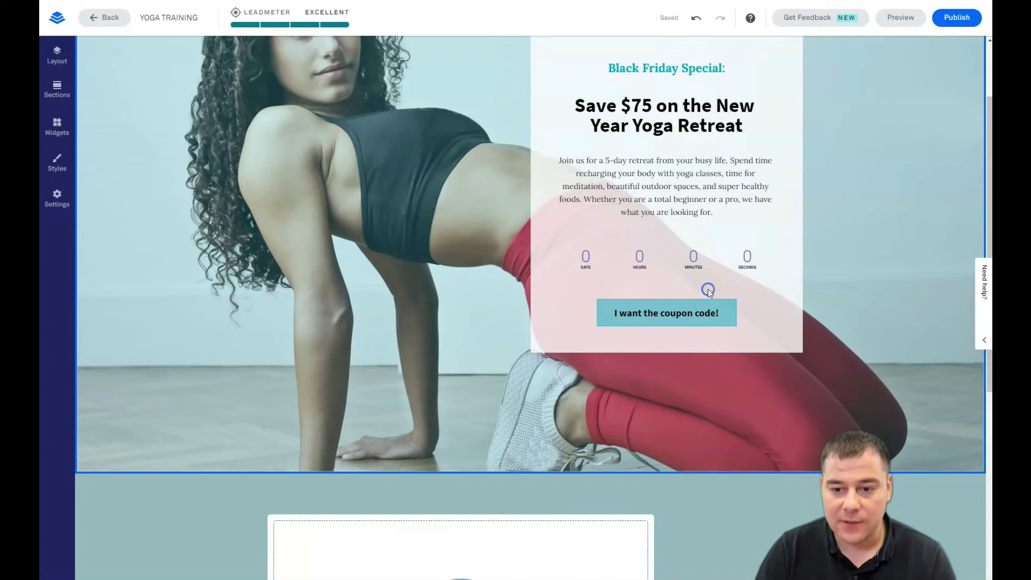
pyautogui.scroll(-2, 669, 416)
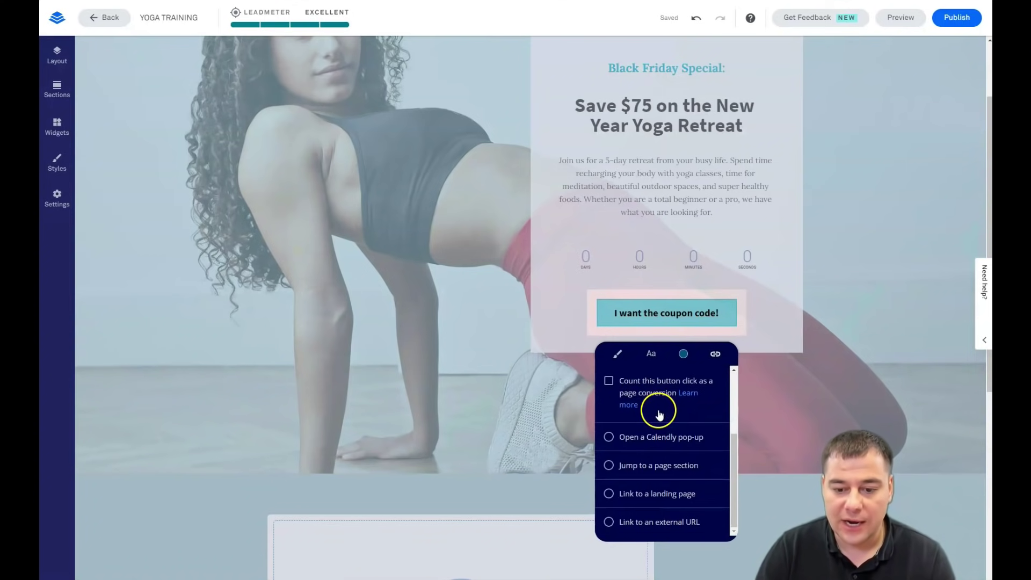
pyautogui.scroll(2, 656, 419)
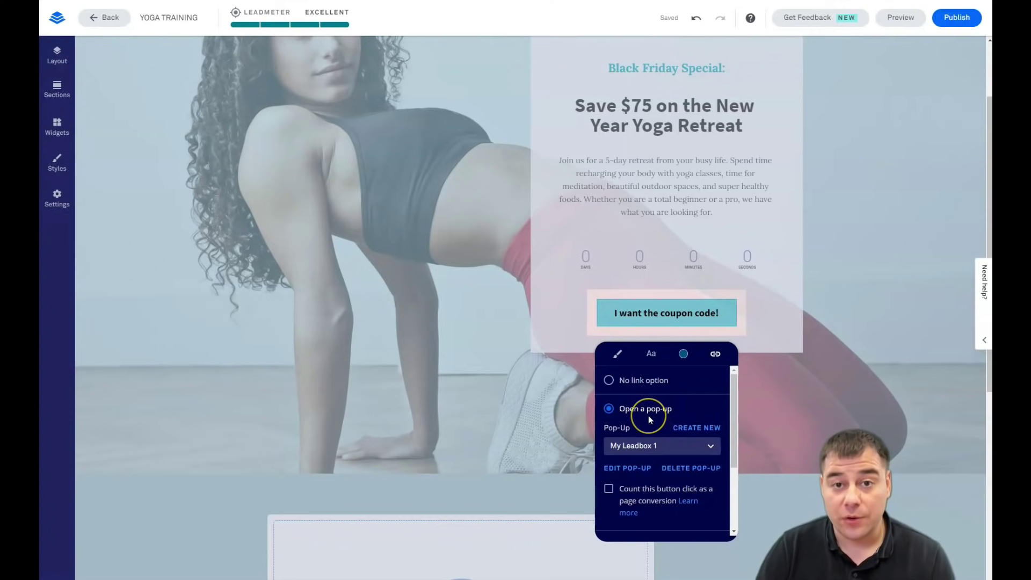
pyautogui.scroll(1, 649, 414)
pyautogui.scroll(-2, 650, 425)
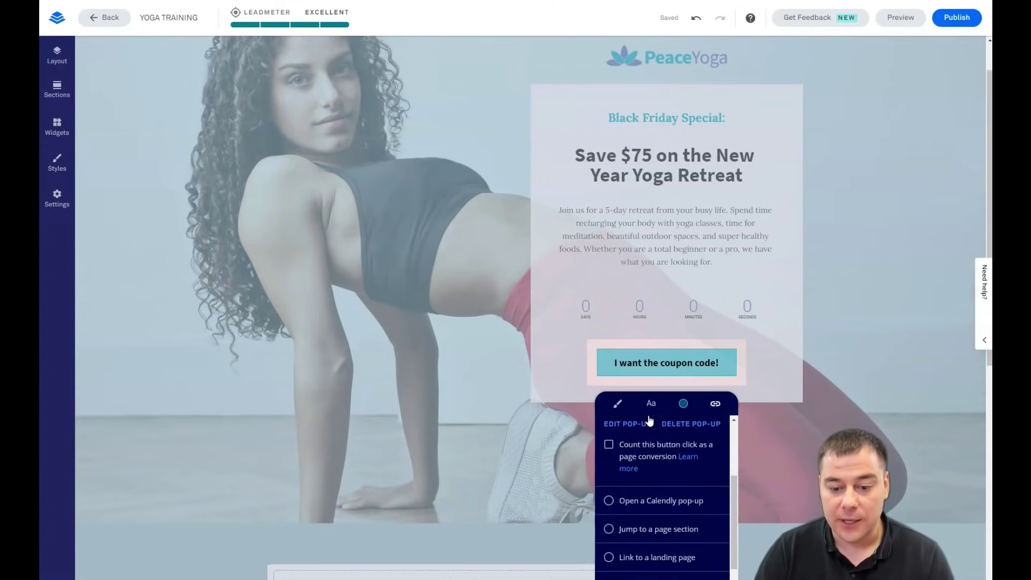
pyautogui.scroll(2, 654, 478)
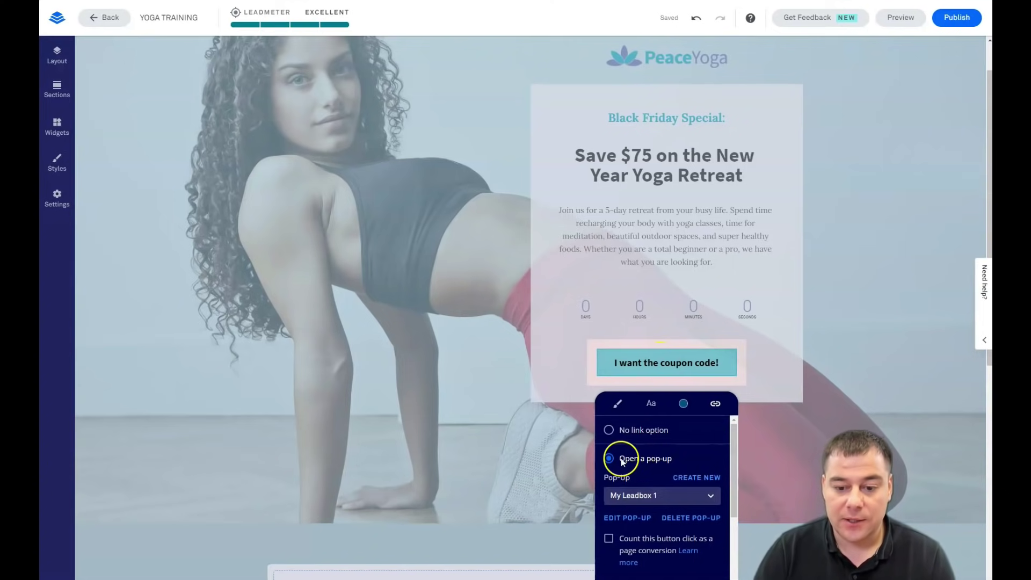
pyautogui.scroll(-2, 660, 486)
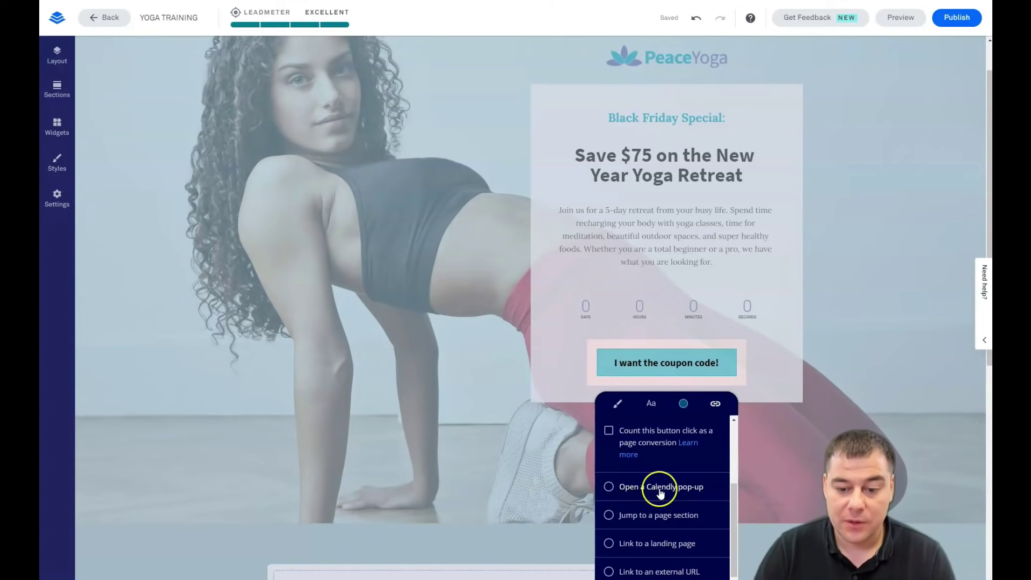
pyautogui.scroll(-3, 644, 524)
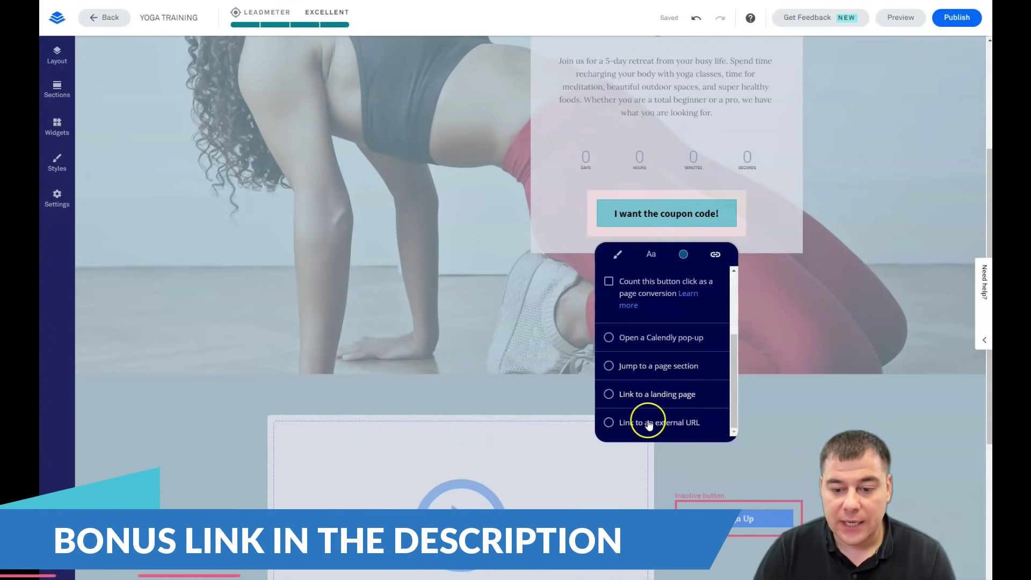
pyautogui.scroll(2, 650, 397)
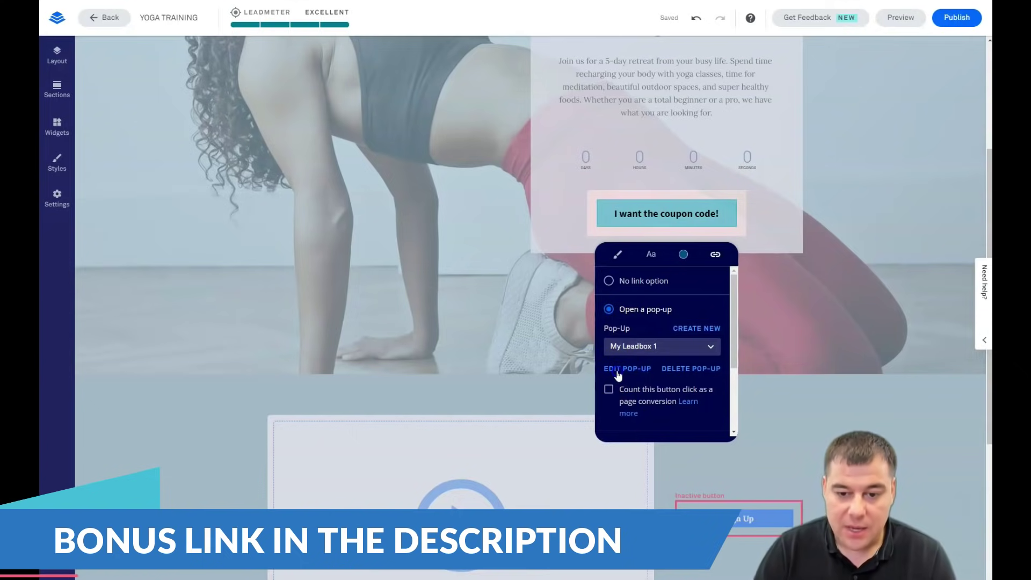
# - Open the coupon button's My Leadbox 1 pop-up for editing and inspect the text settings of its headline
pyautogui.click(618, 369)
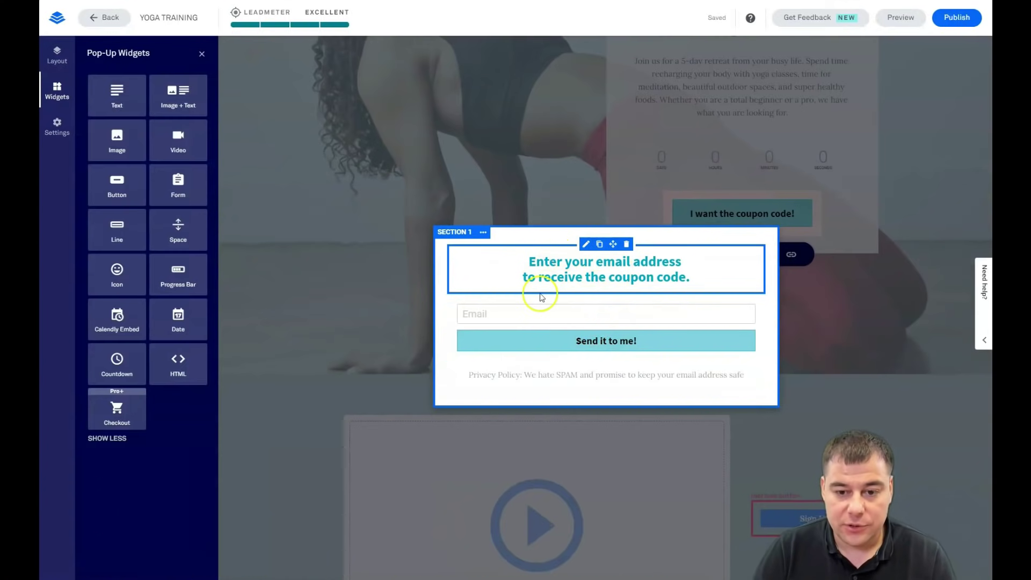
pyautogui.click(586, 246)
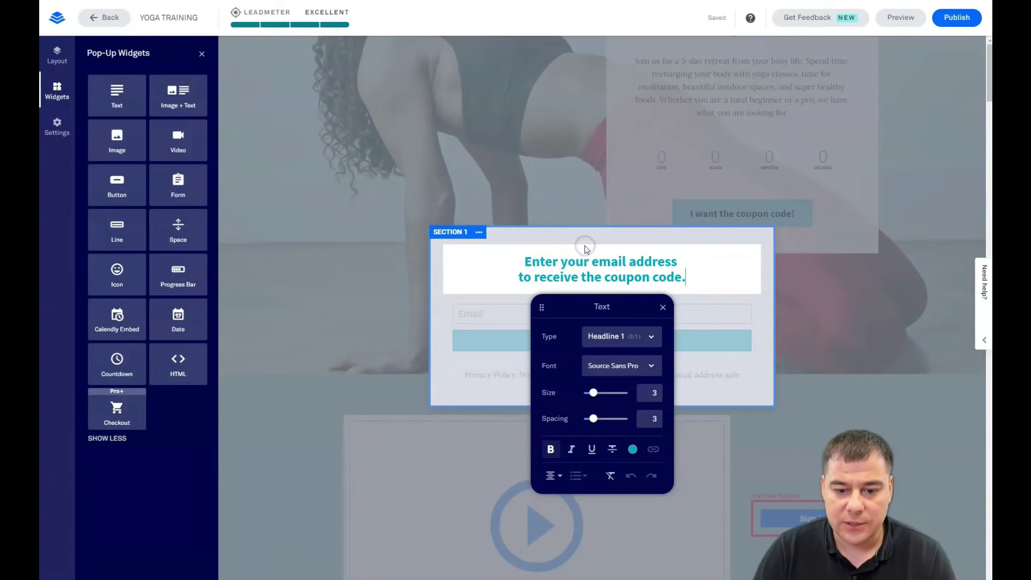
pyautogui.click(662, 309)
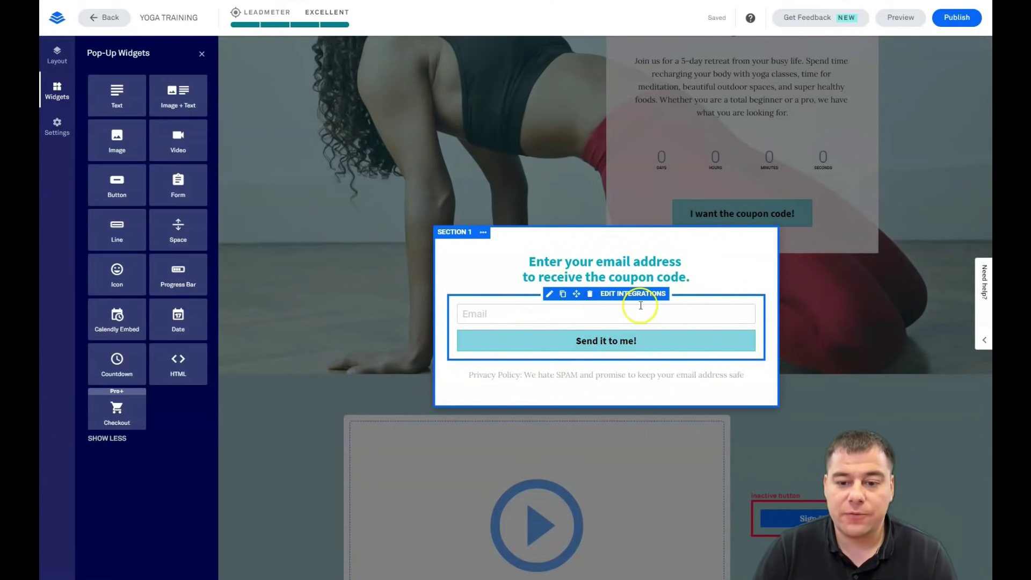
# - Open the integration settings of the pop-up's email form and browse the native and Zapier services it can connect to
pyautogui.click(629, 296)
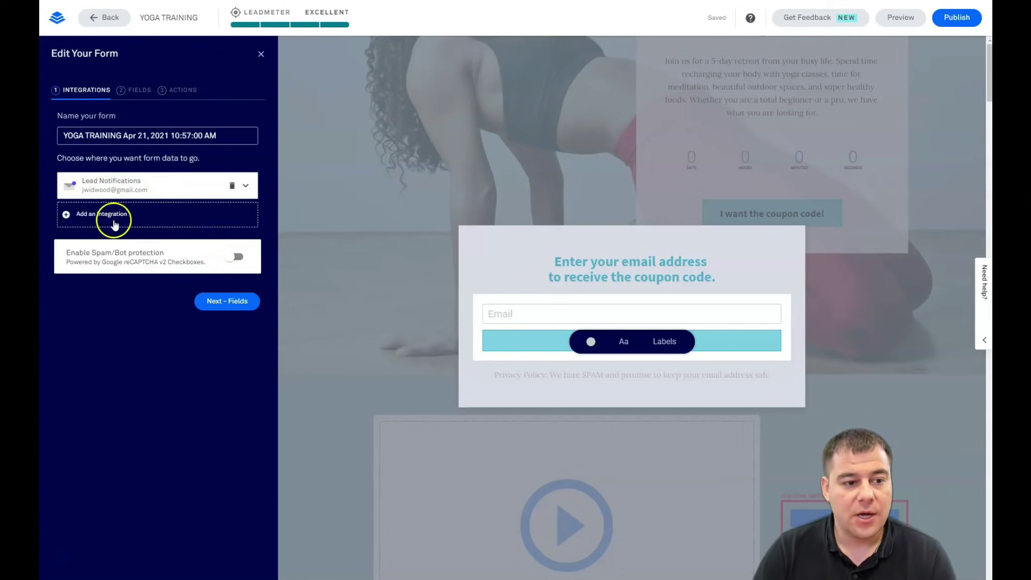
pyautogui.click(70, 217)
pyautogui.click(97, 300)
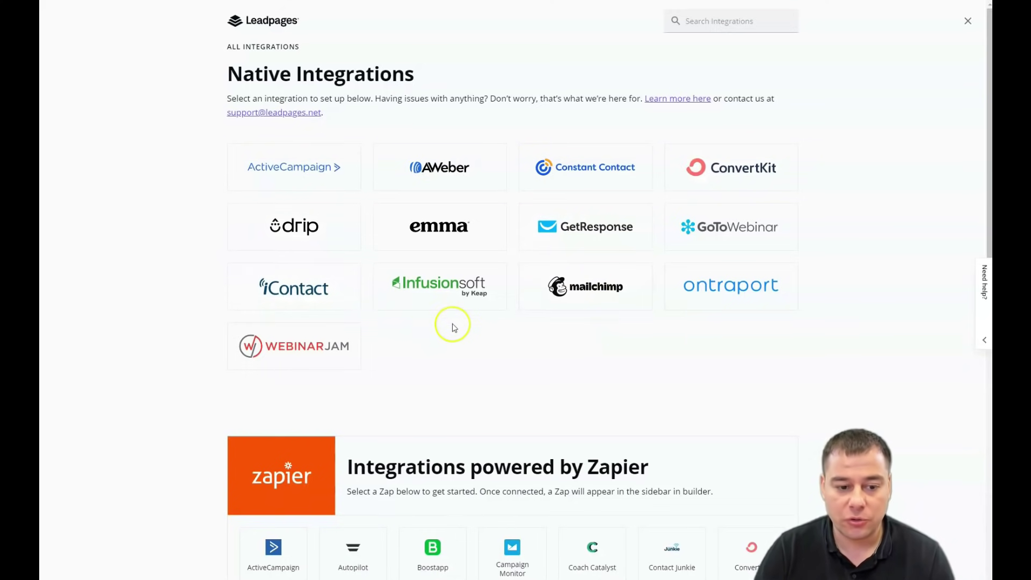
pyautogui.scroll(-3, 541, 237)
pyautogui.scroll(-3, 532, 226)
pyautogui.scroll(-3, 535, 223)
pyautogui.scroll(7, 545, 231)
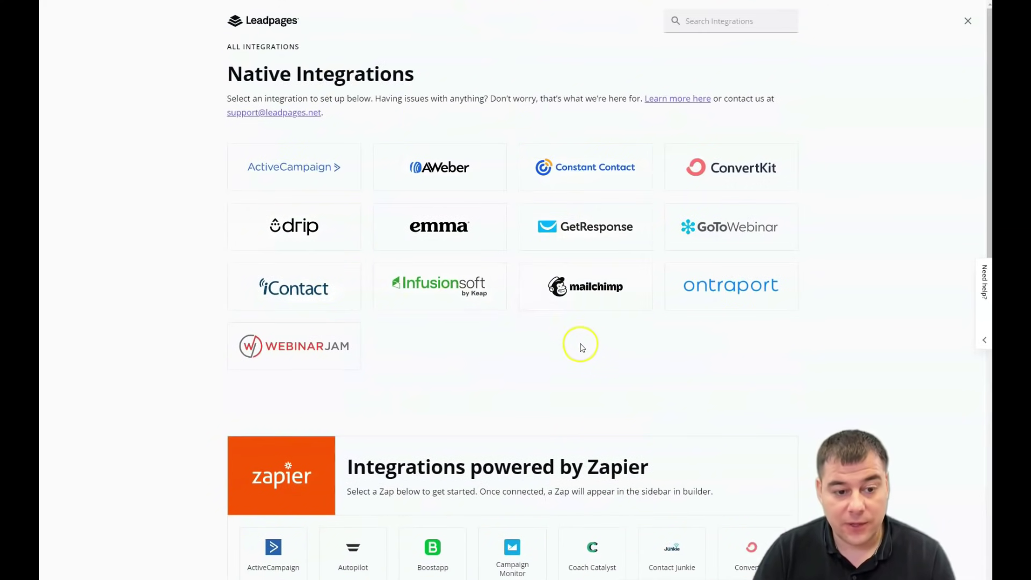
pyautogui.scroll(-3, 569, 333)
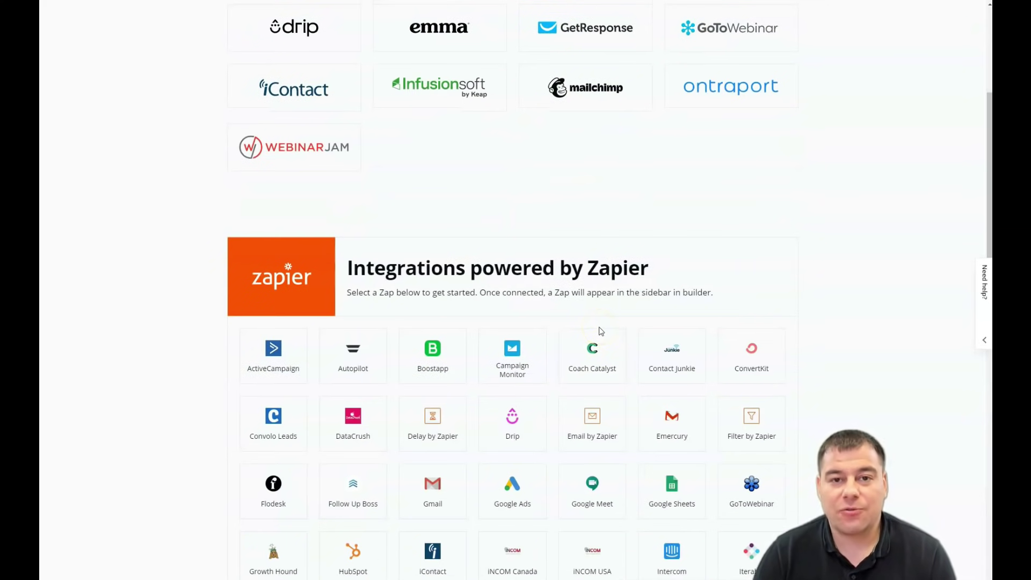
pyautogui.scroll(-3, 601, 332)
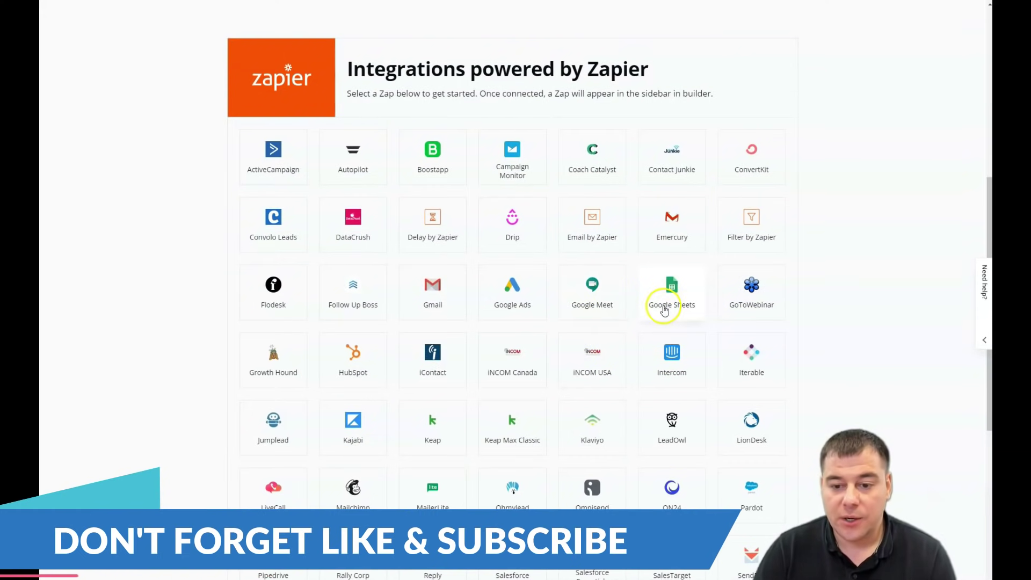
pyautogui.scroll(5, 636, 108)
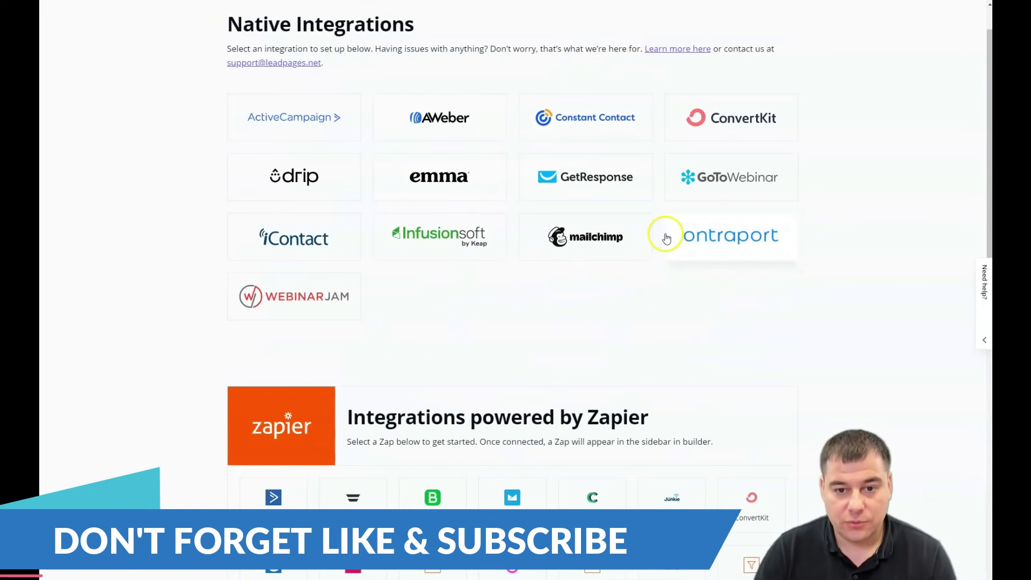
pyautogui.scroll(-6, 664, 247)
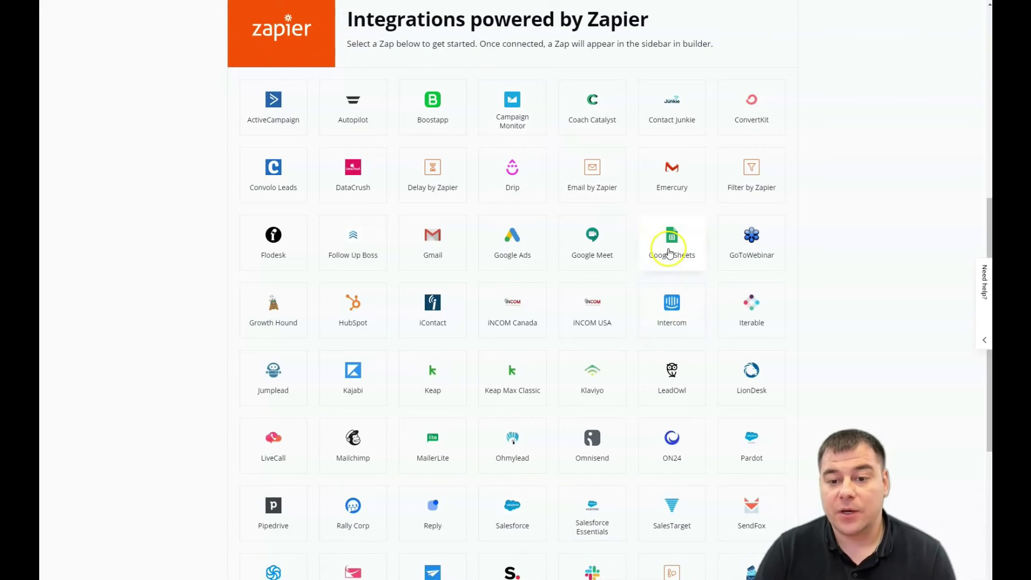
pyautogui.scroll(-5, 626, 322)
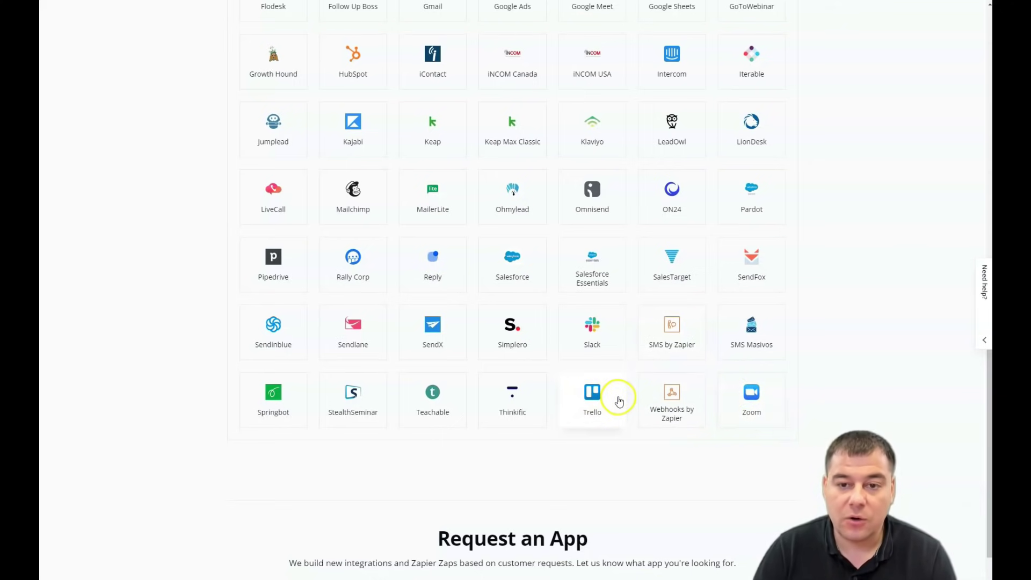
pyautogui.scroll(10, 590, 356)
pyautogui.scroll(2, 583, 353)
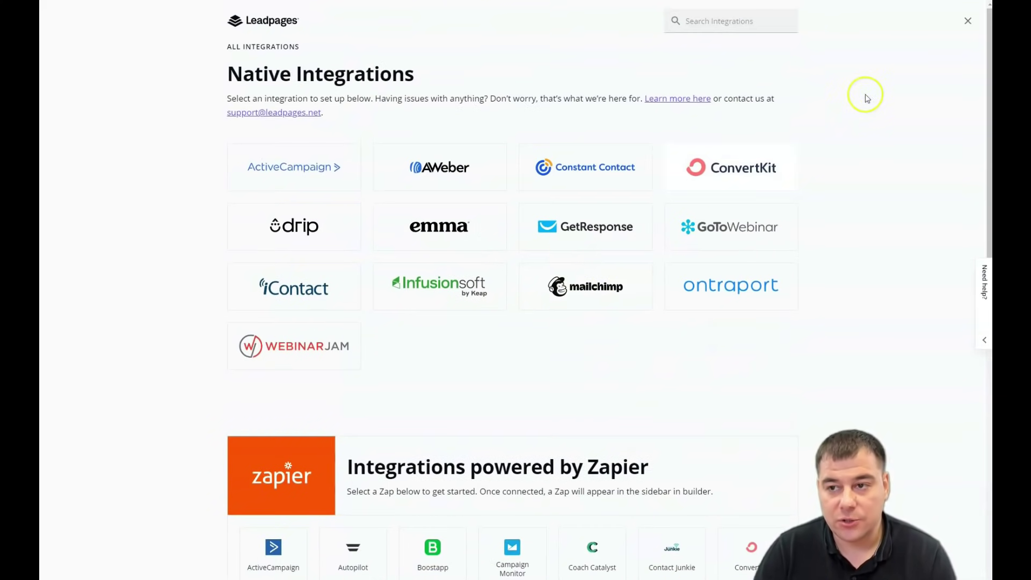
pyautogui.click(968, 22)
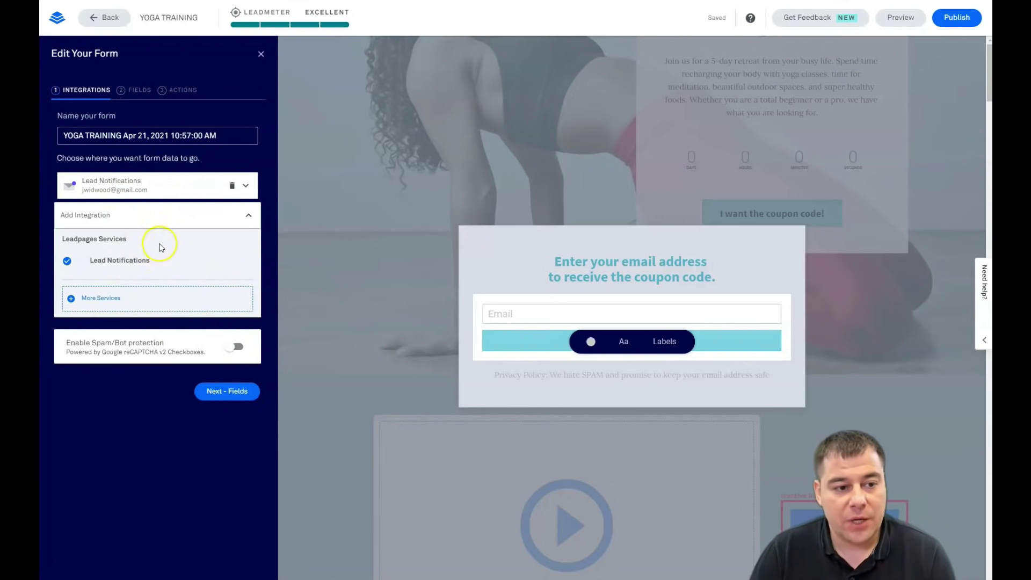
# - Add a First Name field to the pop-up form and place it above the Email field
pyautogui.click(132, 91)
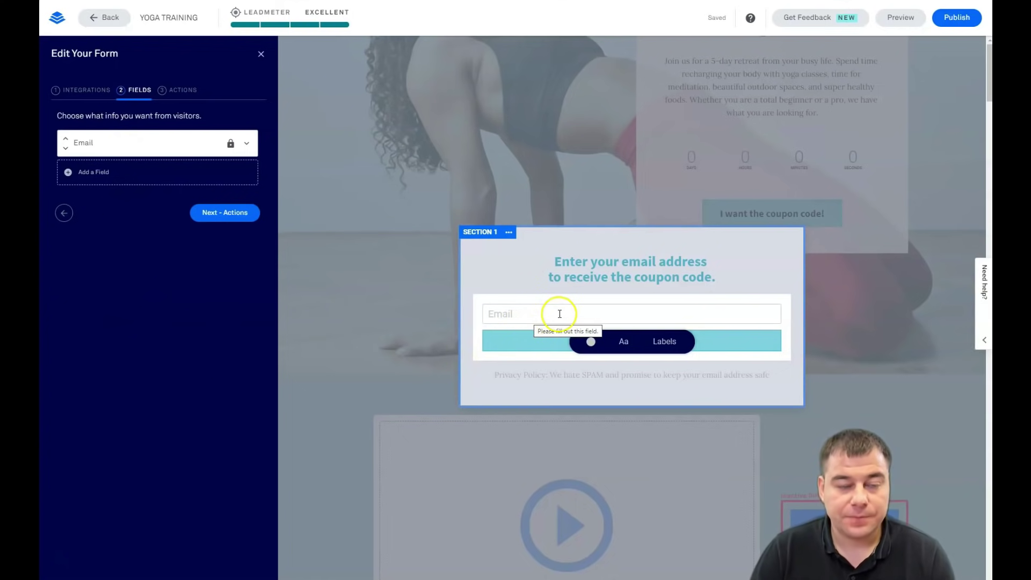
pyautogui.click(83, 173)
pyautogui.click(183, 228)
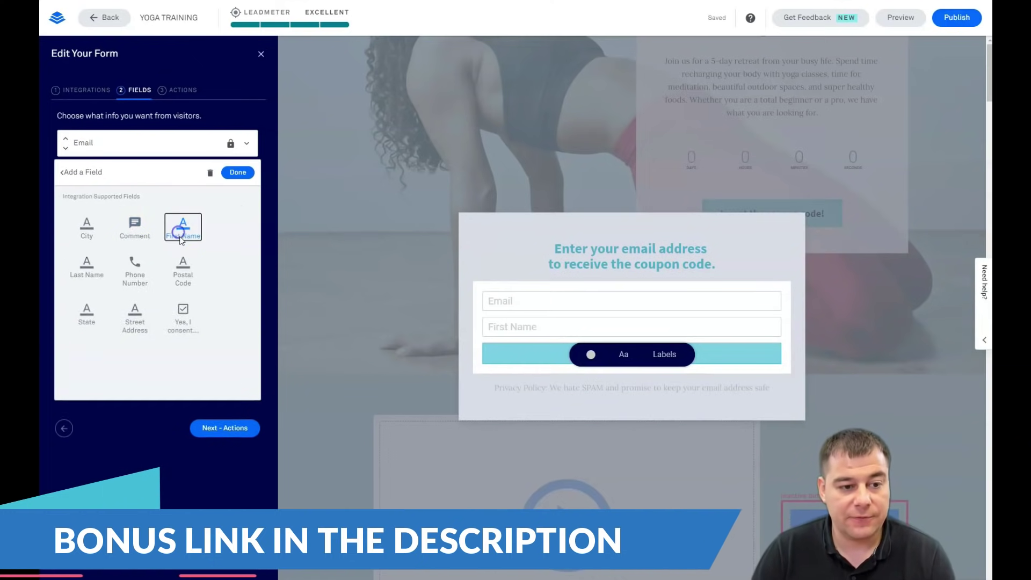
pyautogui.click(235, 172)
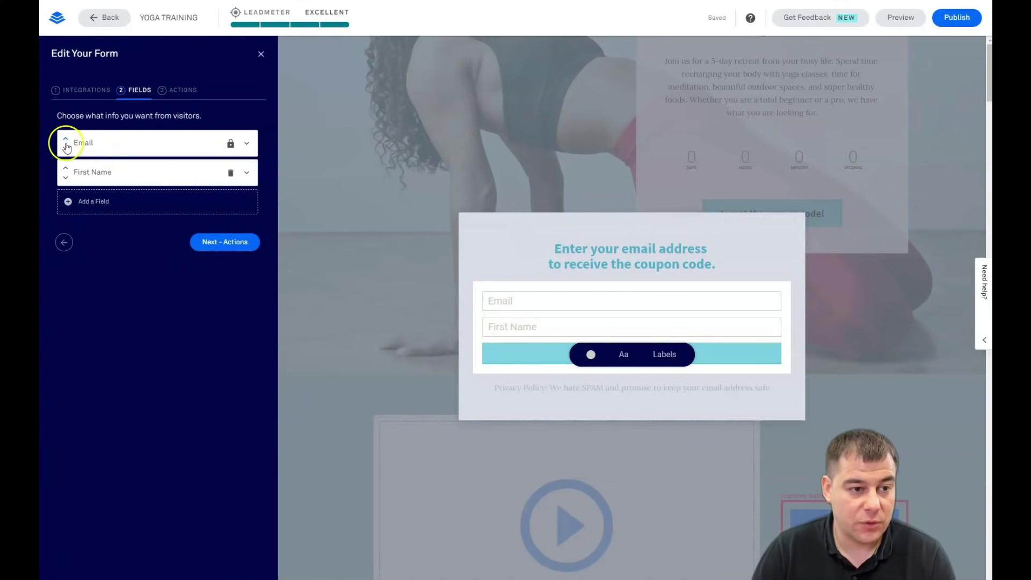
pyautogui.click(66, 169)
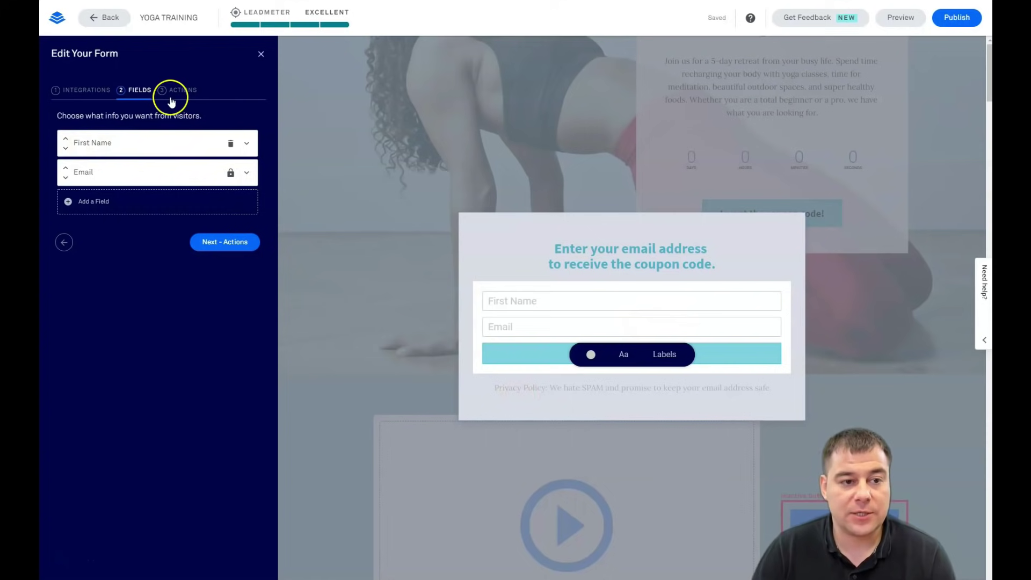
# - Try out a Phone Number field in the pop-up form and delete it again
pyautogui.click(68, 202)
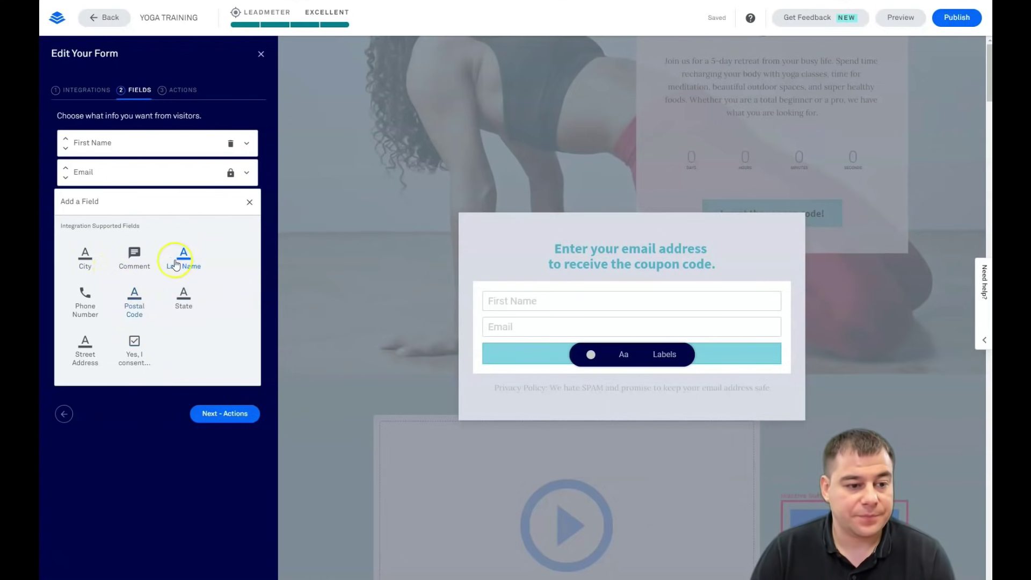
pyautogui.click(85, 297)
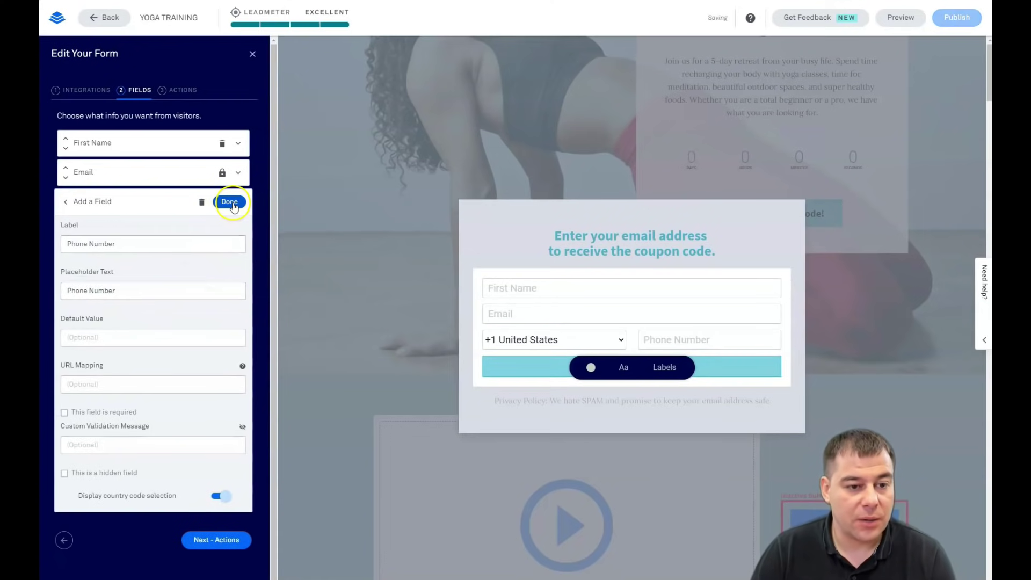
pyautogui.click(231, 203)
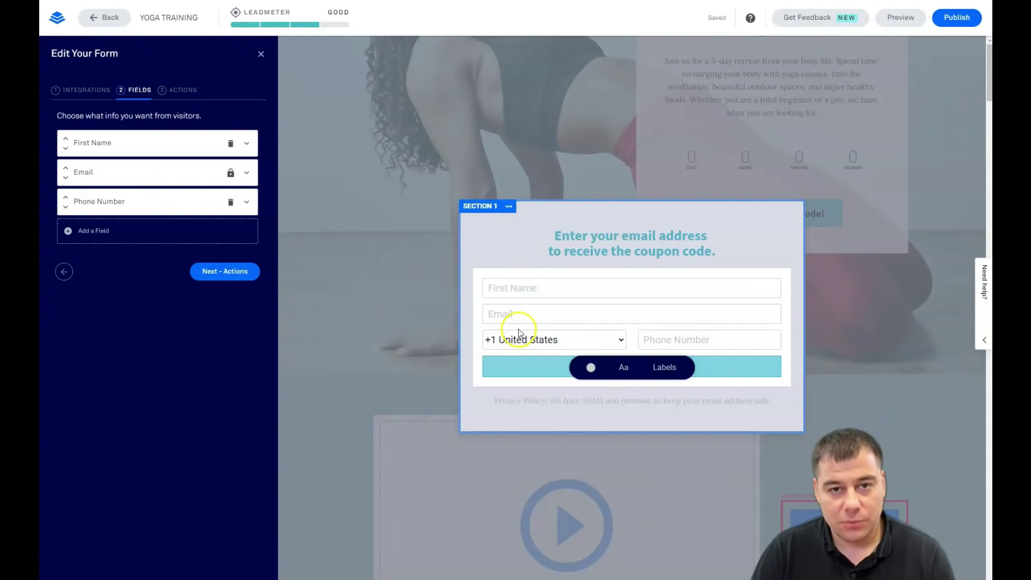
pyautogui.click(230, 202)
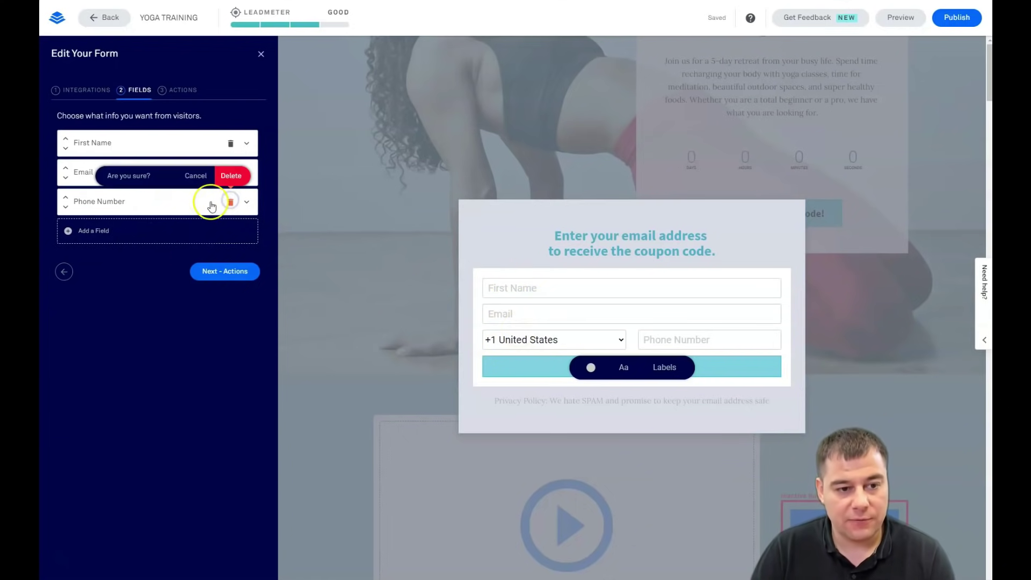
pyautogui.click(231, 176)
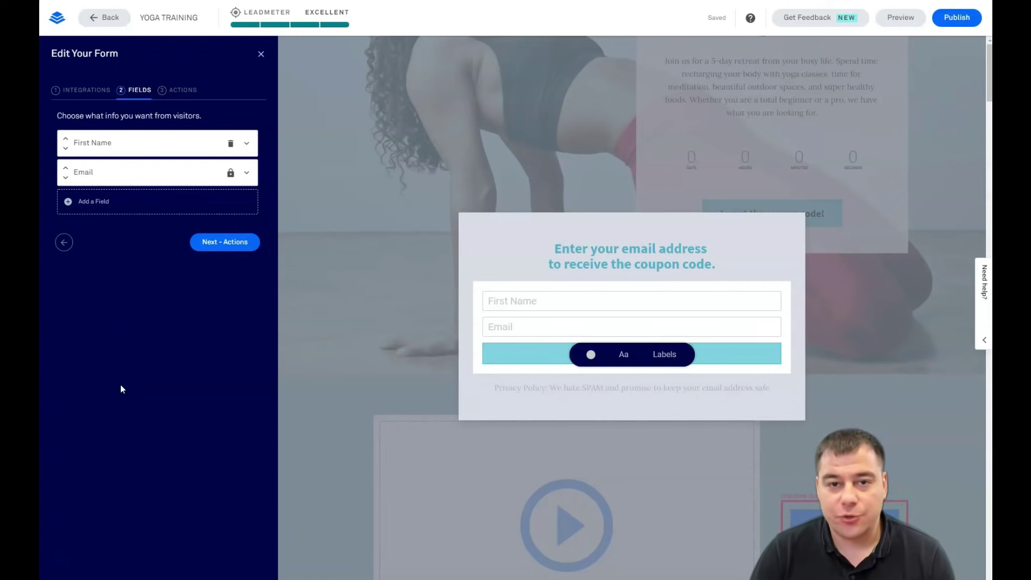
# - Examine the pop-up form's follow-up actions and lead magnet option, and close the form and pop-up editing to return to the page
pyautogui.click(177, 94)
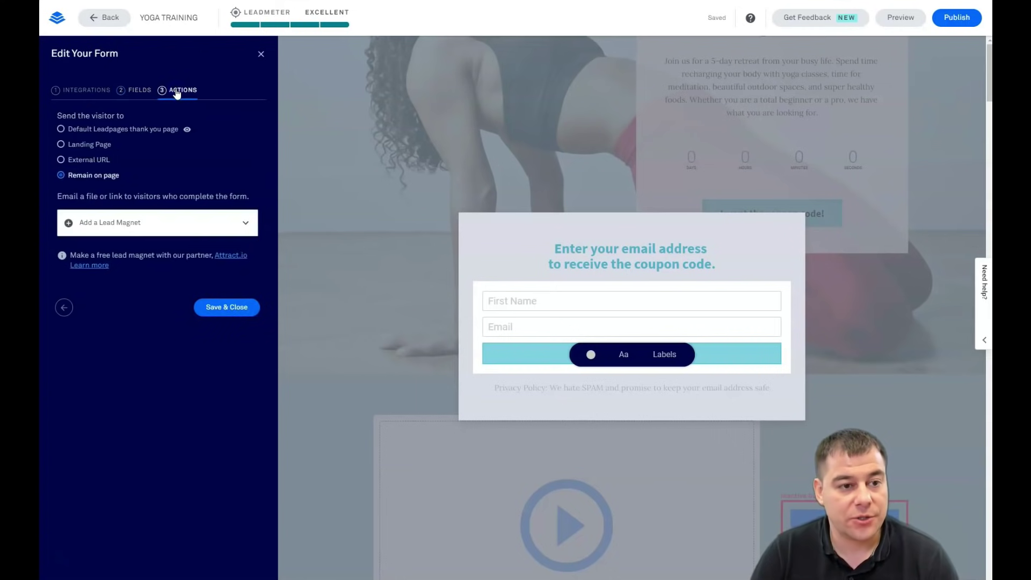
pyautogui.click(126, 254)
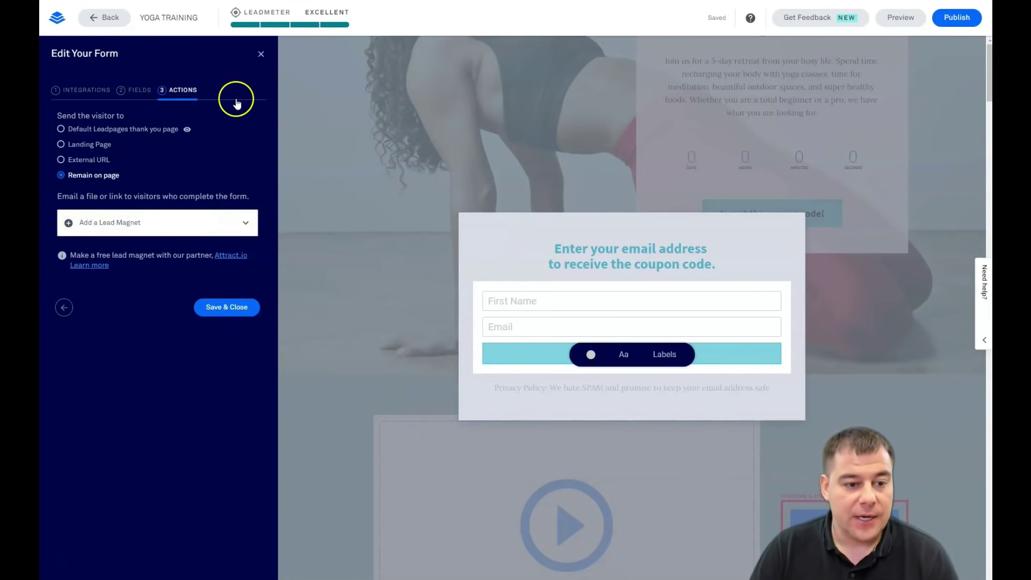
pyautogui.click(260, 56)
pyautogui.click(353, 198)
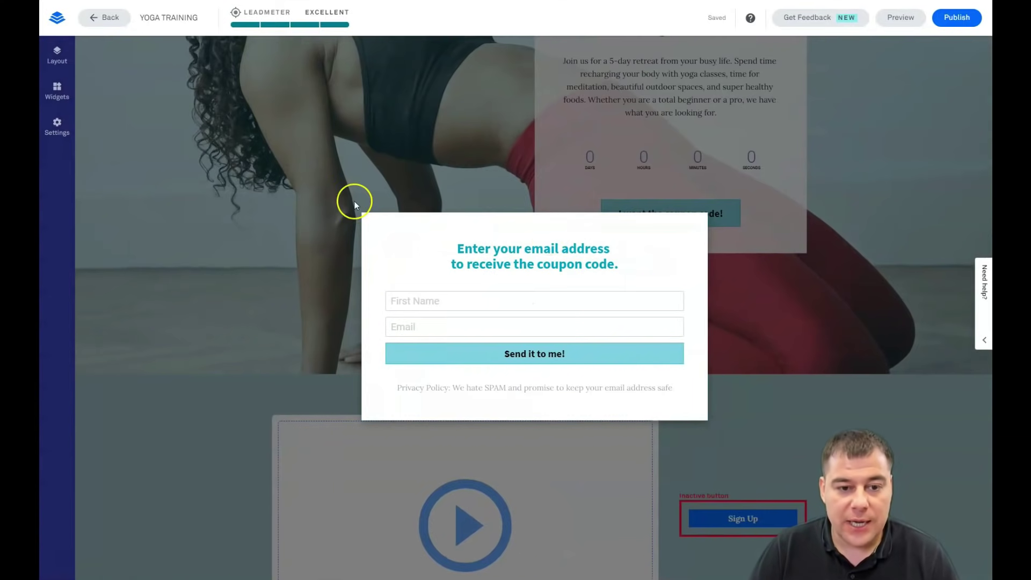
pyautogui.click(416, 299)
pyautogui.scroll(-4, 476, 311)
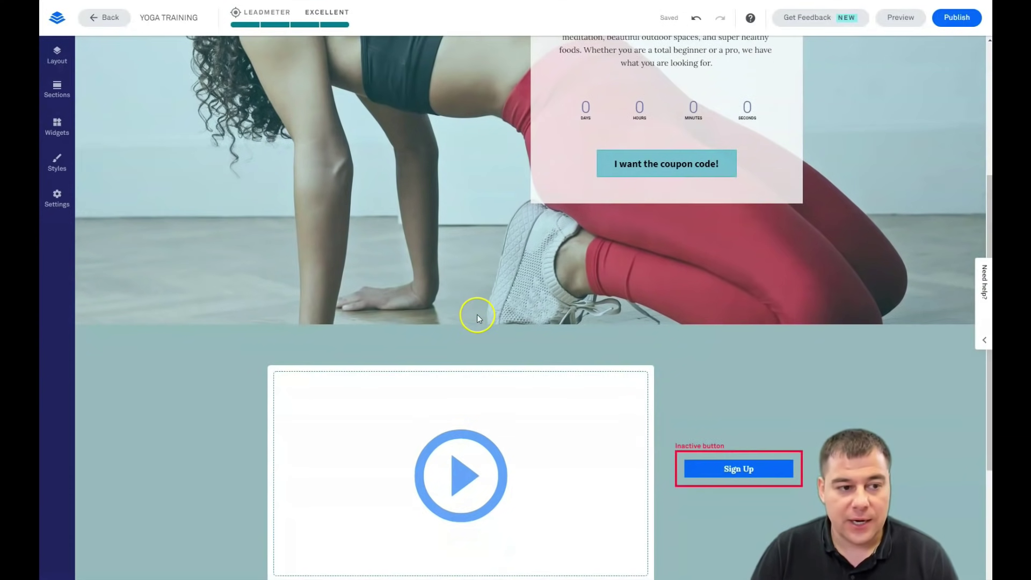
pyautogui.scroll(7, 476, 316)
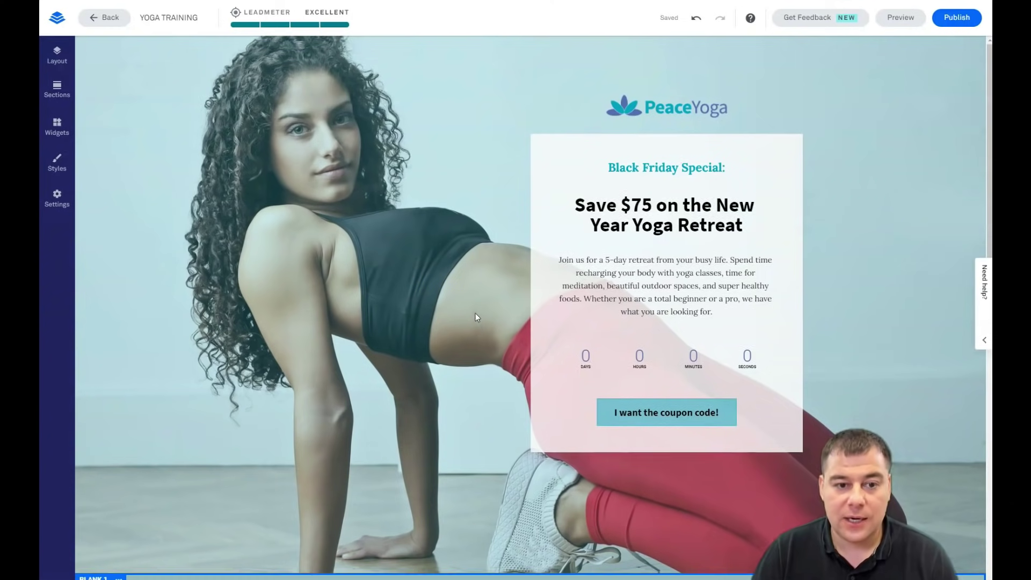
# - Open the page-wide style settings and examine the color and image options for the page background
pyautogui.click(56, 166)
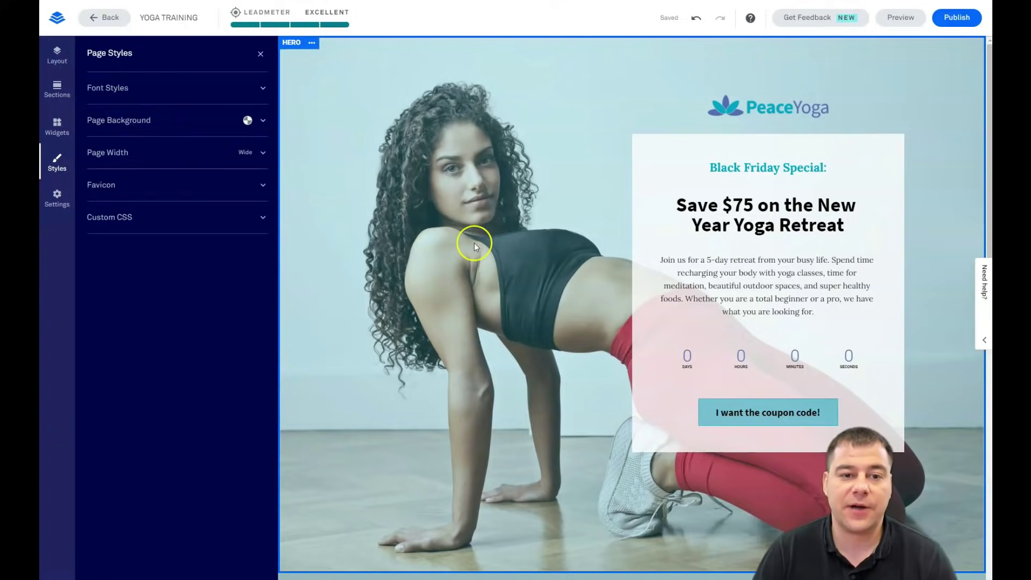
pyautogui.scroll(-4, 501, 254)
pyautogui.scroll(-5, 501, 253)
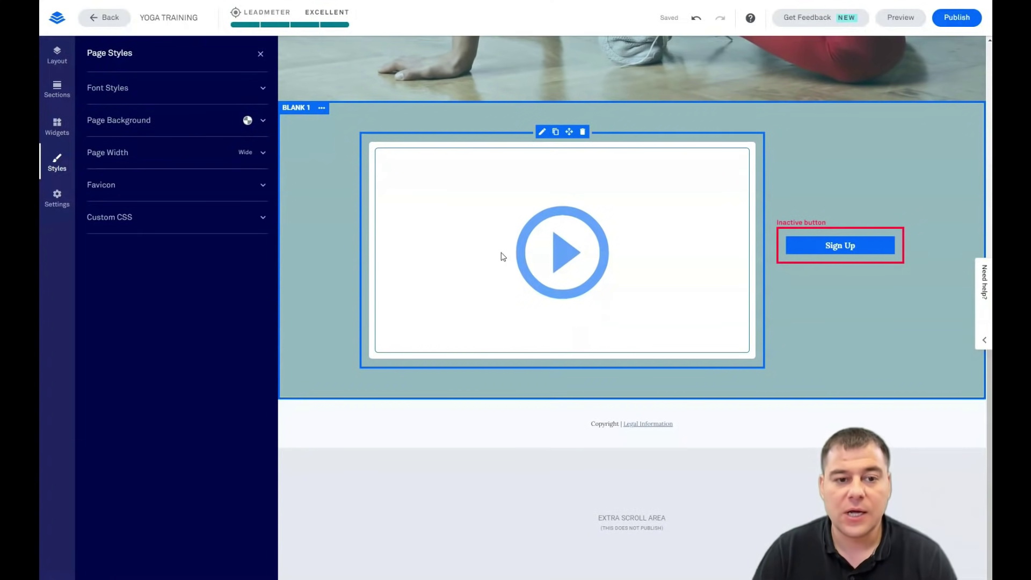
pyautogui.scroll(5, 500, 254)
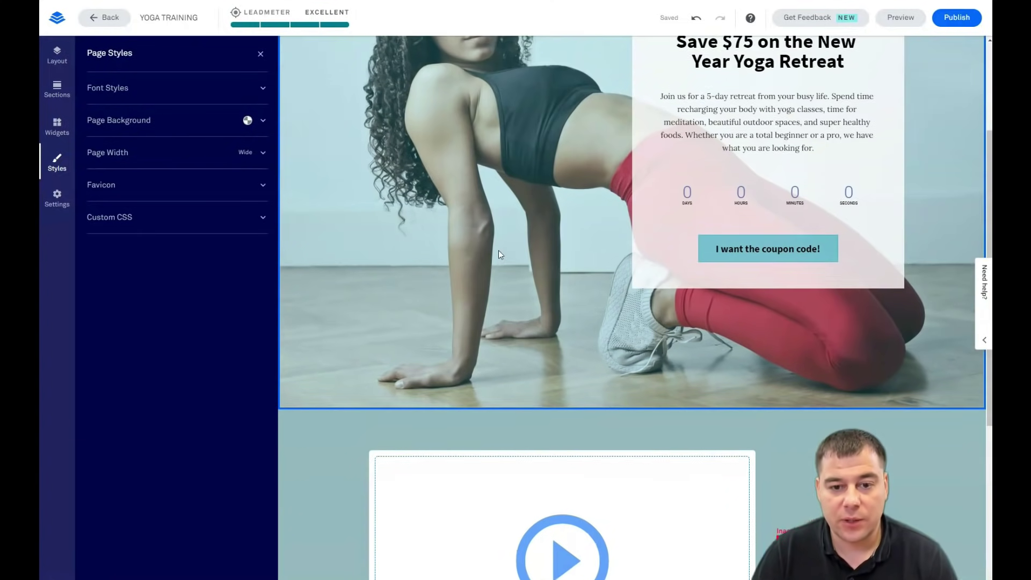
pyautogui.scroll(-5, 499, 254)
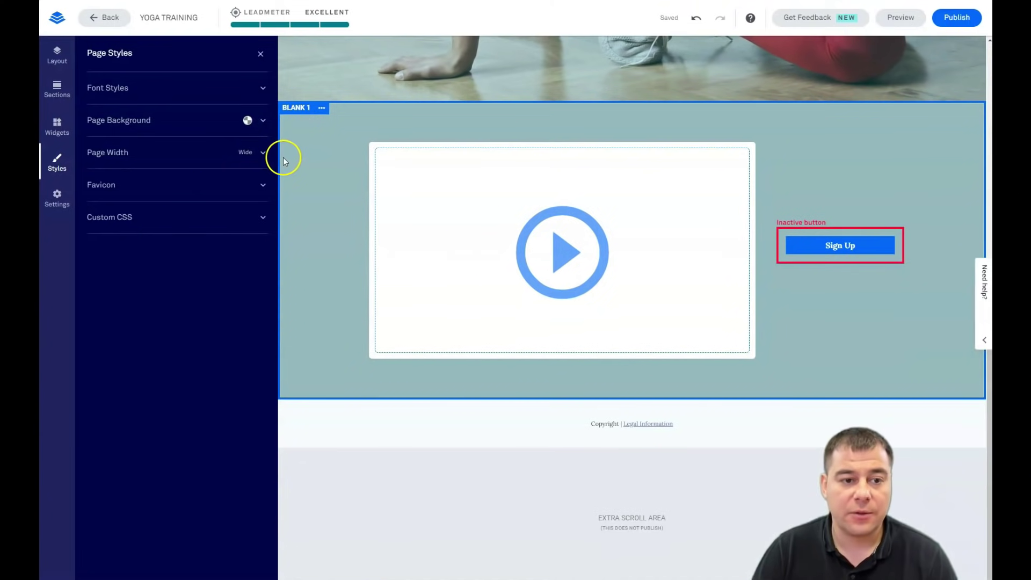
pyautogui.scroll(8, 369, 194)
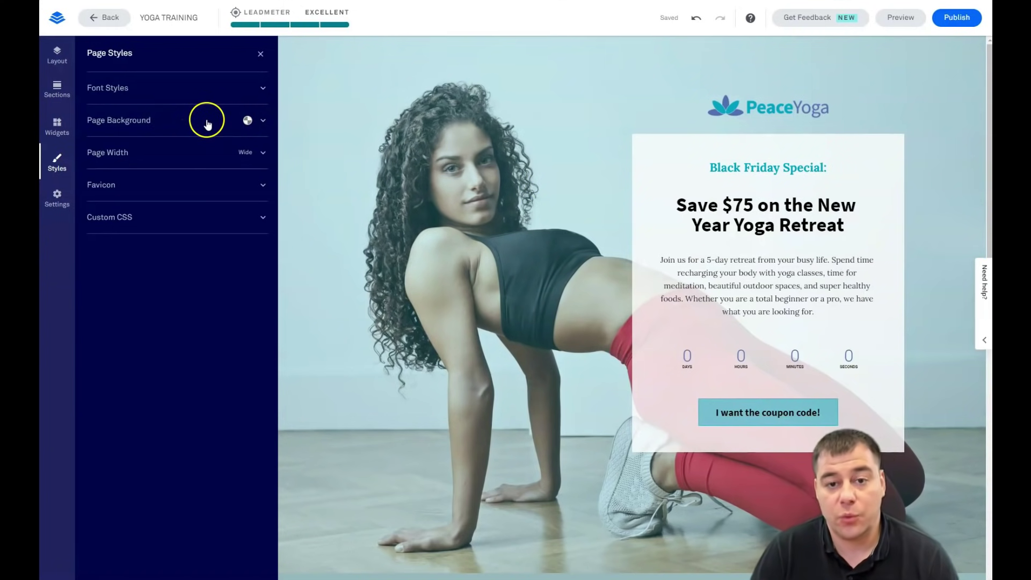
pyautogui.click(263, 122)
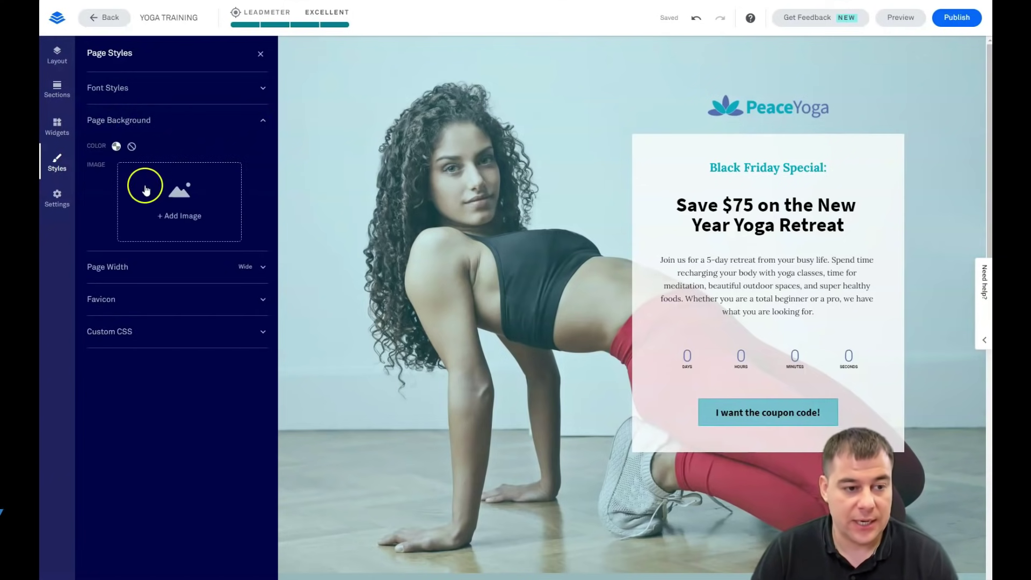
pyautogui.click(263, 128)
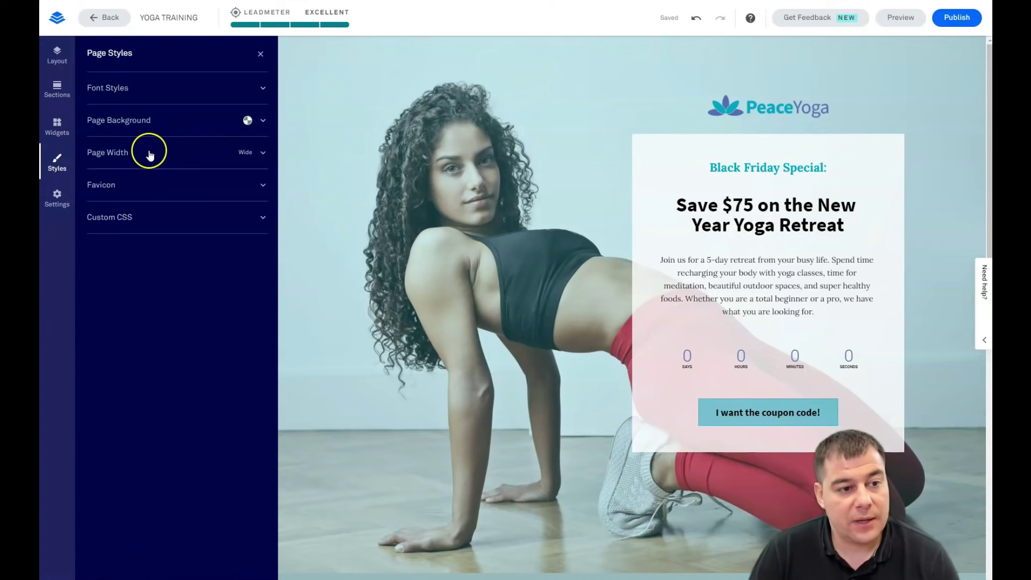
# - Examine the page's headline, text and countdown fonts and its section width options, and close the page styles
pyautogui.click(262, 90)
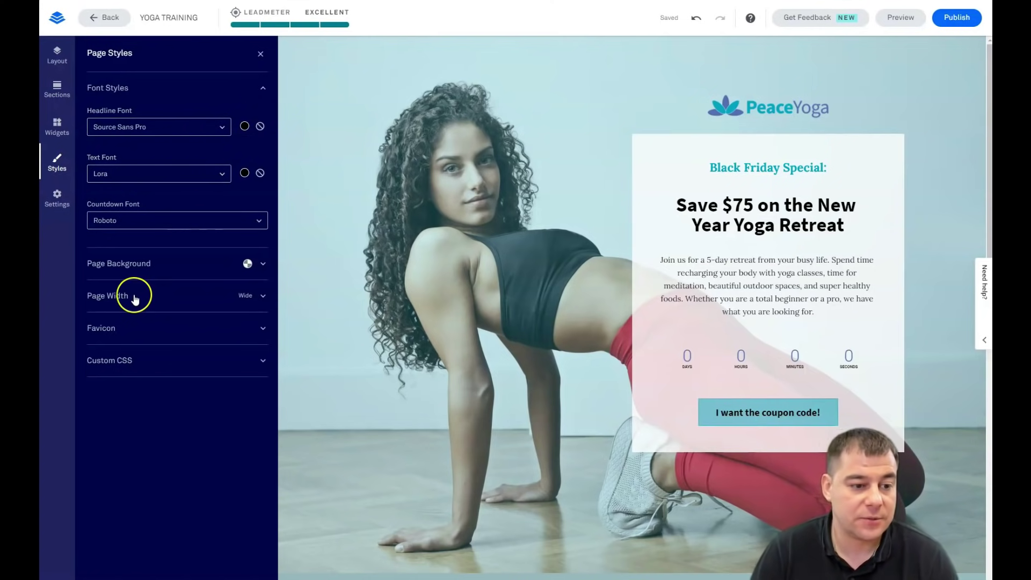
pyautogui.click(260, 298)
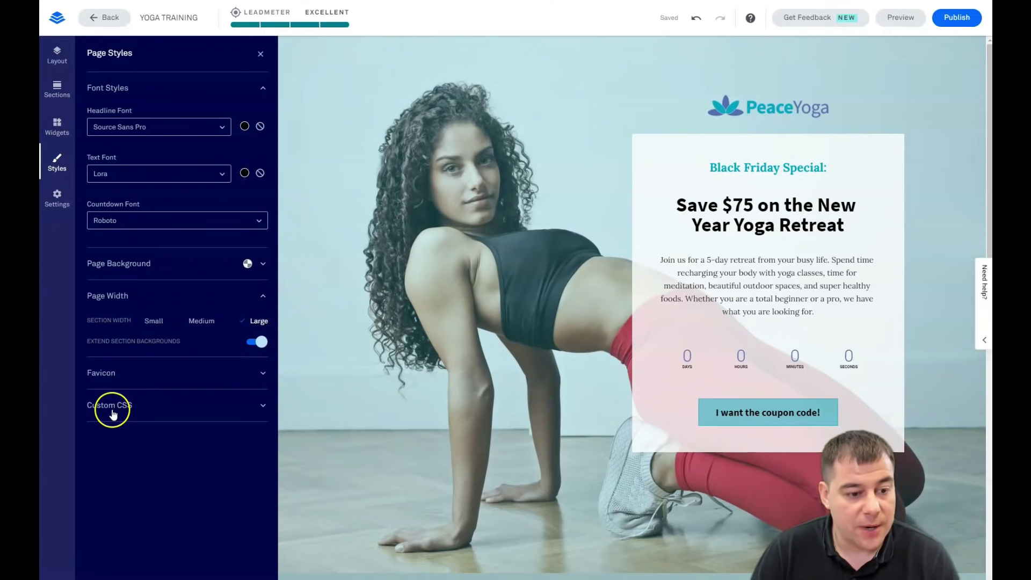
pyautogui.click(261, 54)
# - Examine the page's SEO settings, including title, description, keywords and the option to block search engine indexing
pyautogui.click(55, 203)
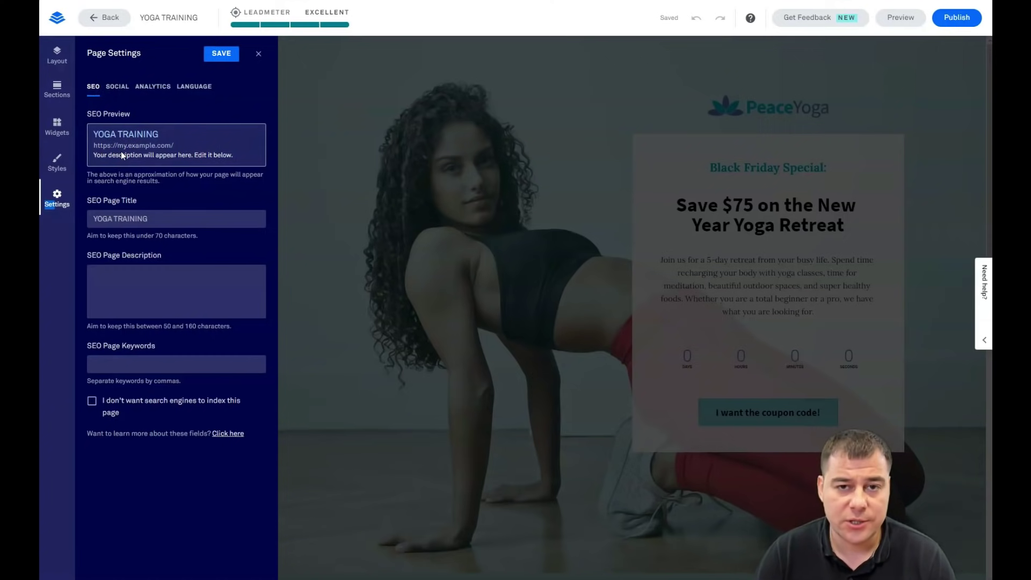
pyautogui.click(106, 217)
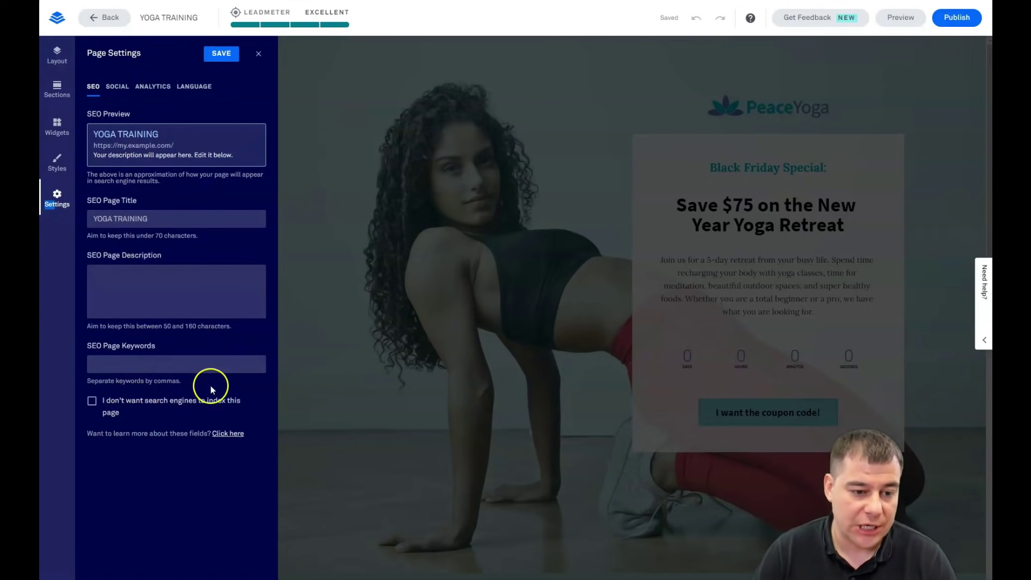
pyautogui.click(92, 403)
pyautogui.click(93, 404)
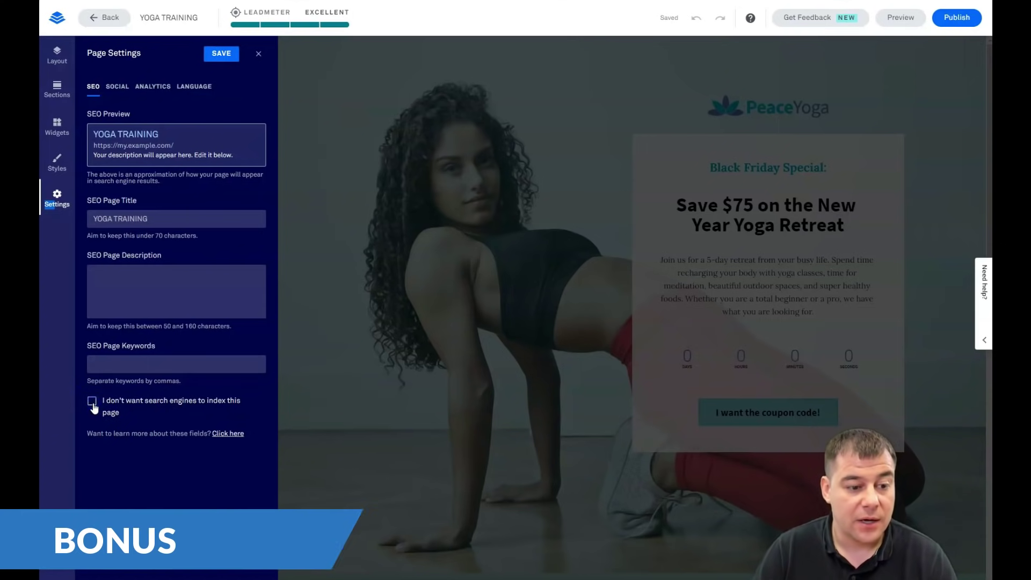
# - Review the page's social sharing, analytics tracking and language settings, and save and close the page settings
pyautogui.click(117, 86)
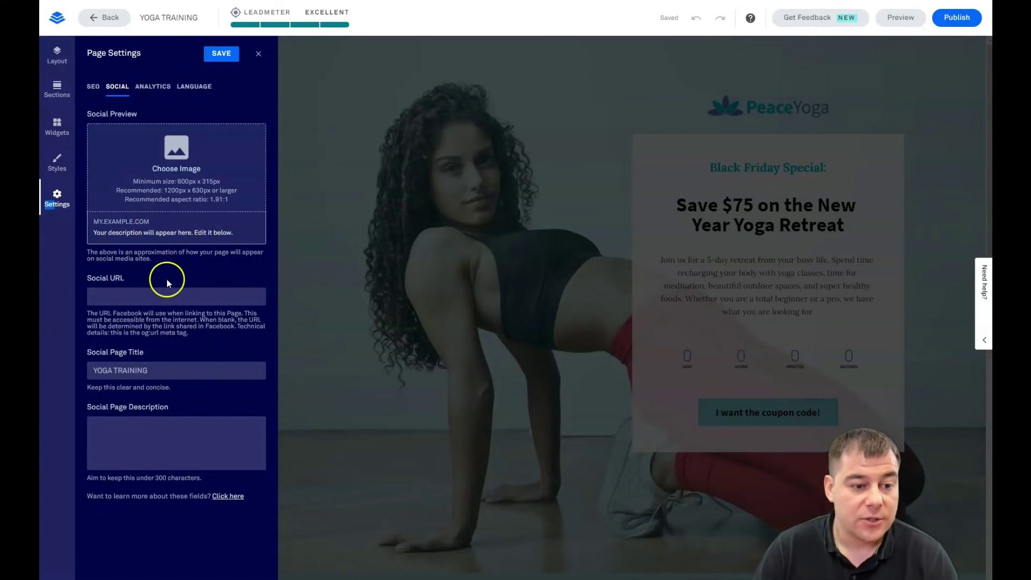
pyautogui.click(149, 89)
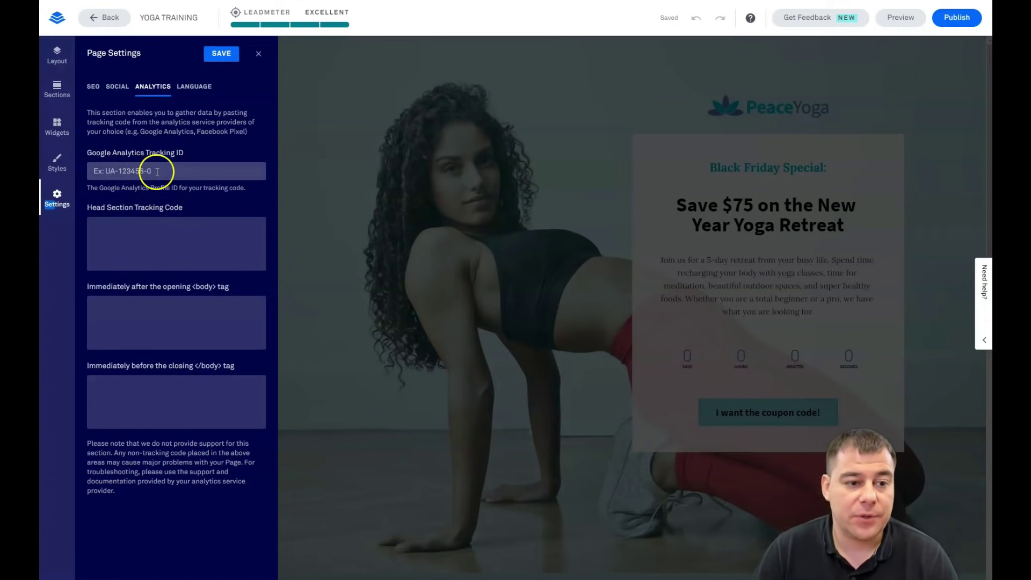
pyautogui.click(187, 89)
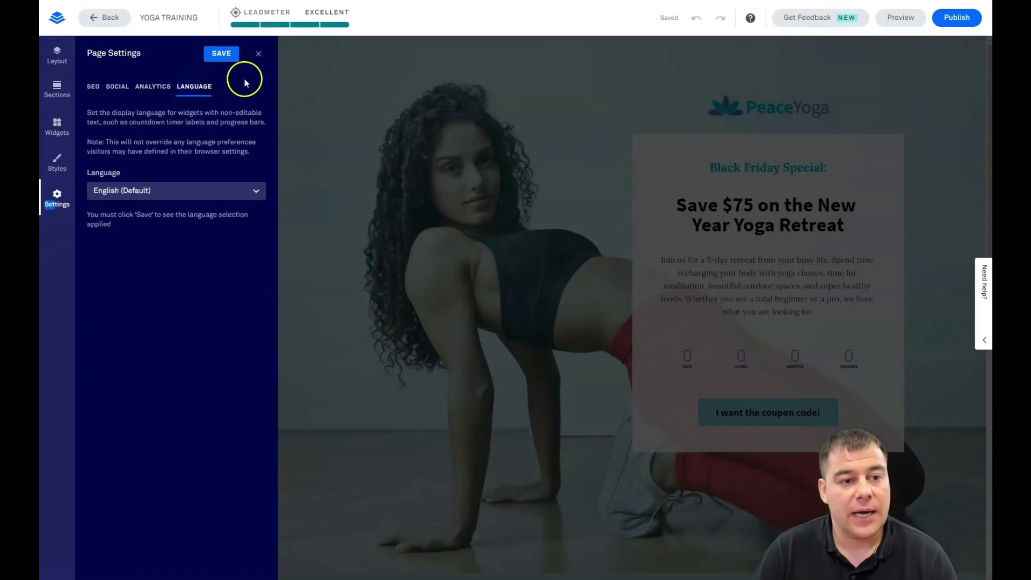
pyautogui.click(258, 54)
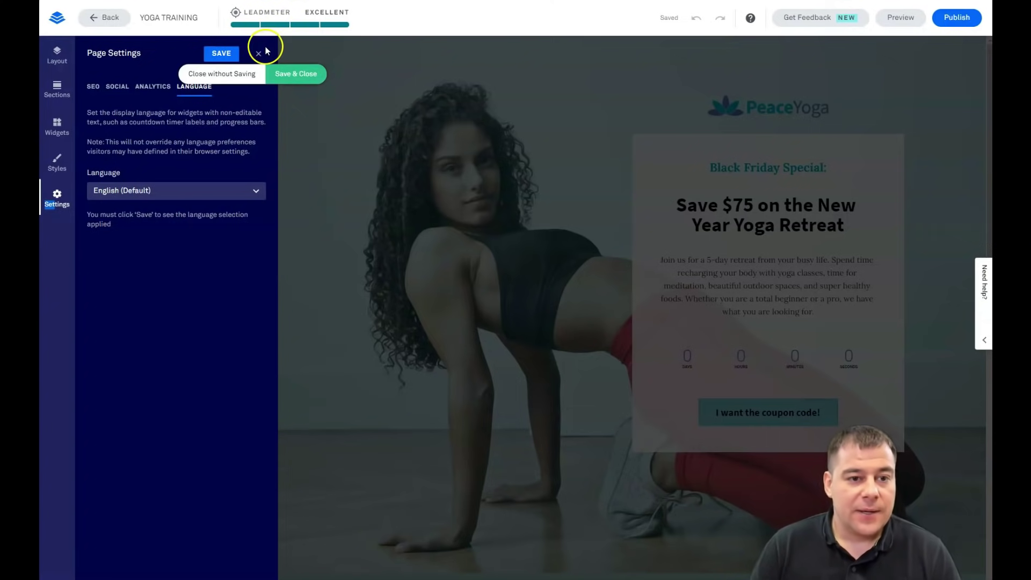
pyautogui.click(279, 75)
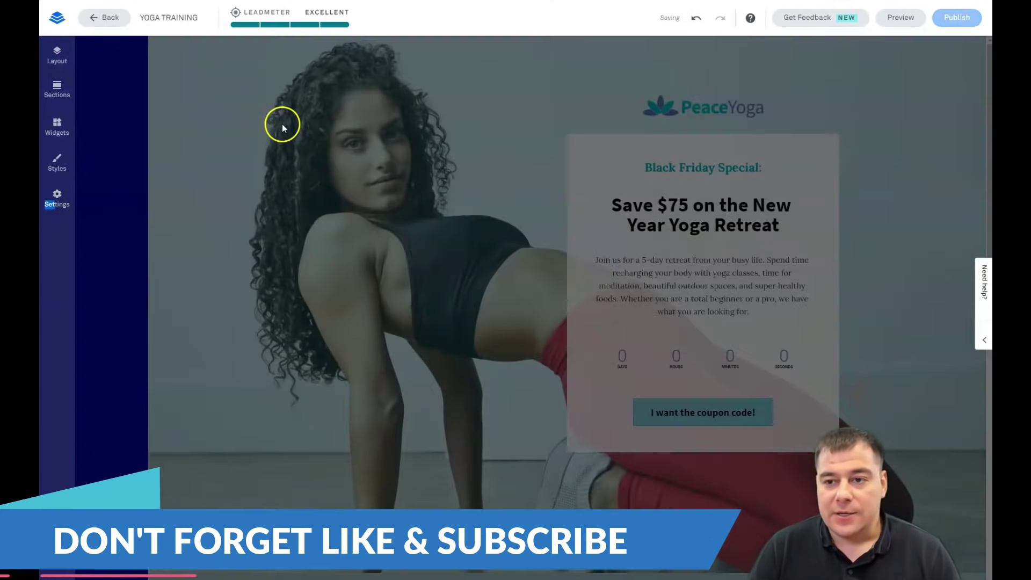
pyautogui.scroll(-3, 471, 243)
pyautogui.scroll(3, 473, 237)
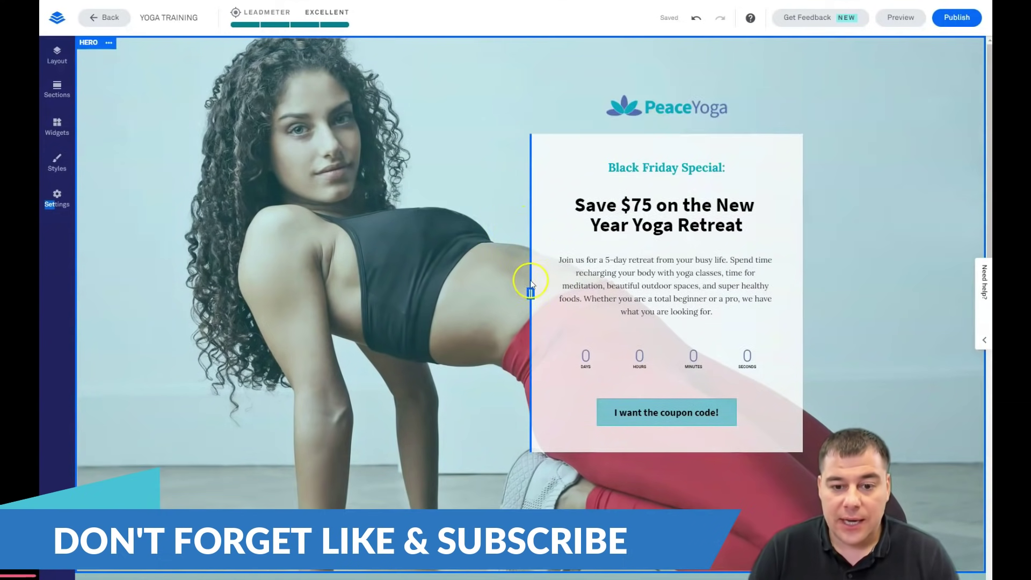
pyautogui.moveTo(531, 293)
pyautogui.mouseDown()
pyautogui.moveTo(601, 292)
pyautogui.moveTo(535, 301)
pyautogui.mouseUp()
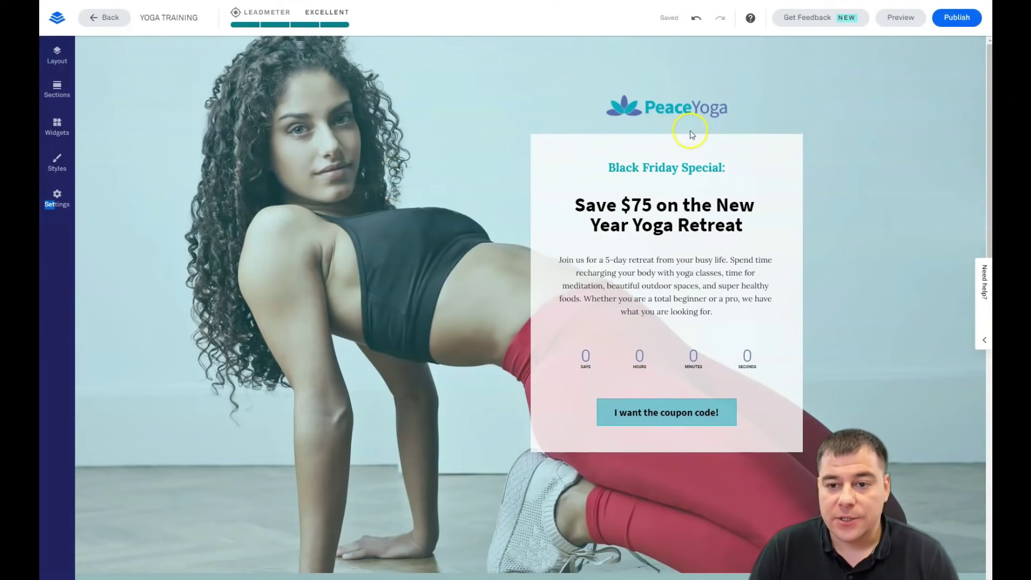
# - Try out a Space widget between the PeaceYoga logo and the offer box, delete it and close the widget list
pyautogui.click(57, 134)
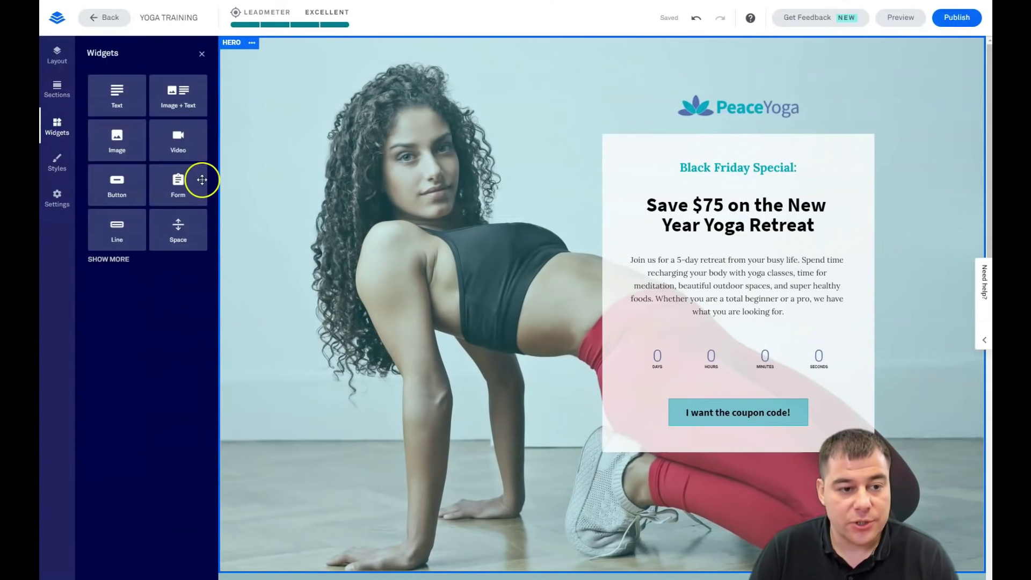
pyautogui.moveTo(173, 239); pyautogui.dragTo(757, 166)
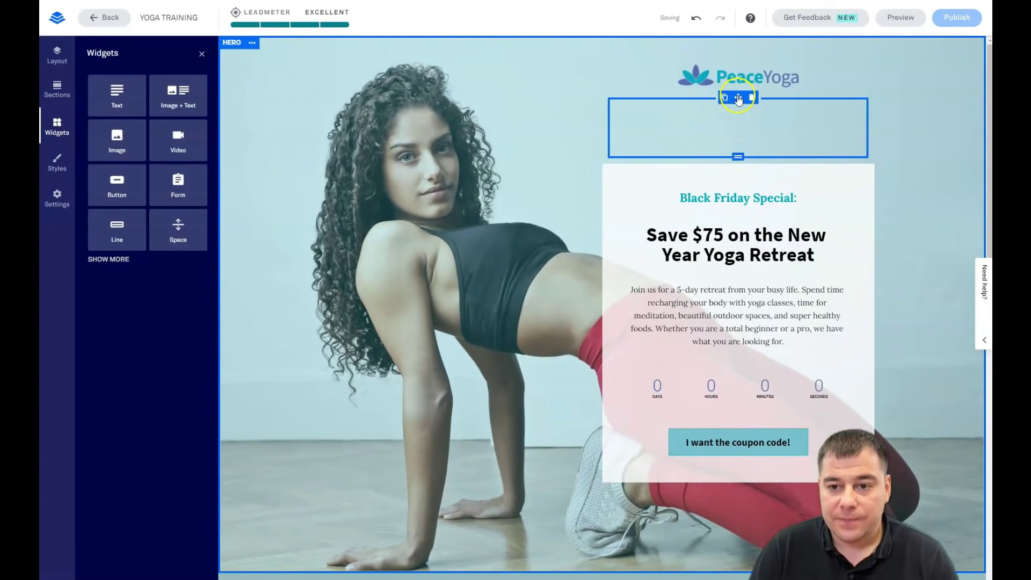
pyautogui.click(752, 99)
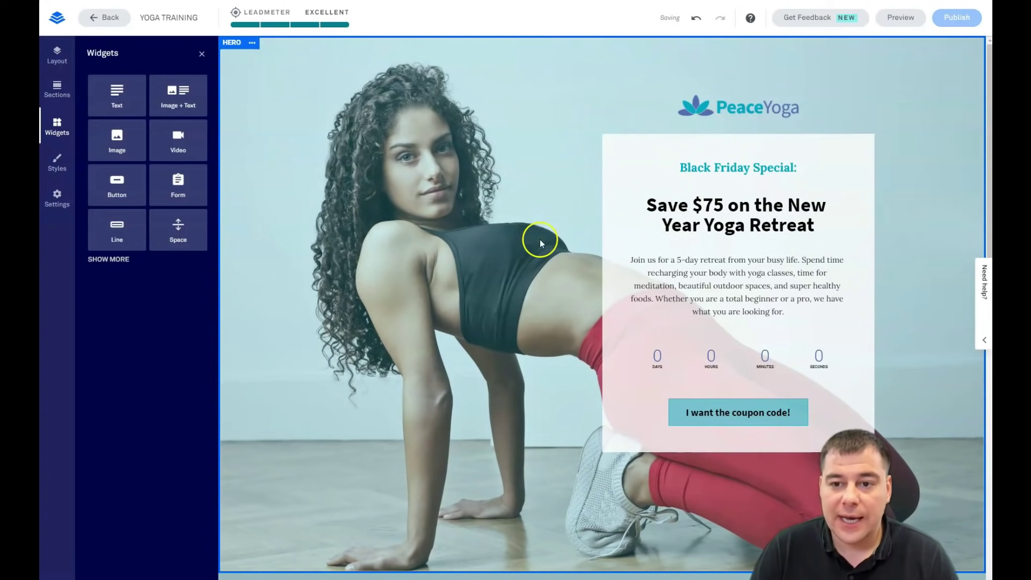
pyautogui.click(202, 53)
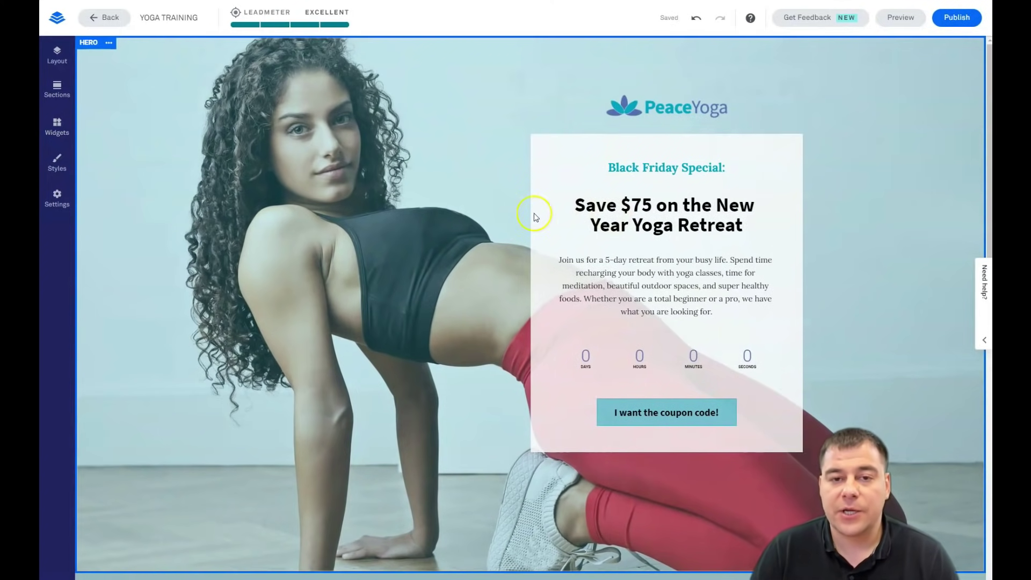